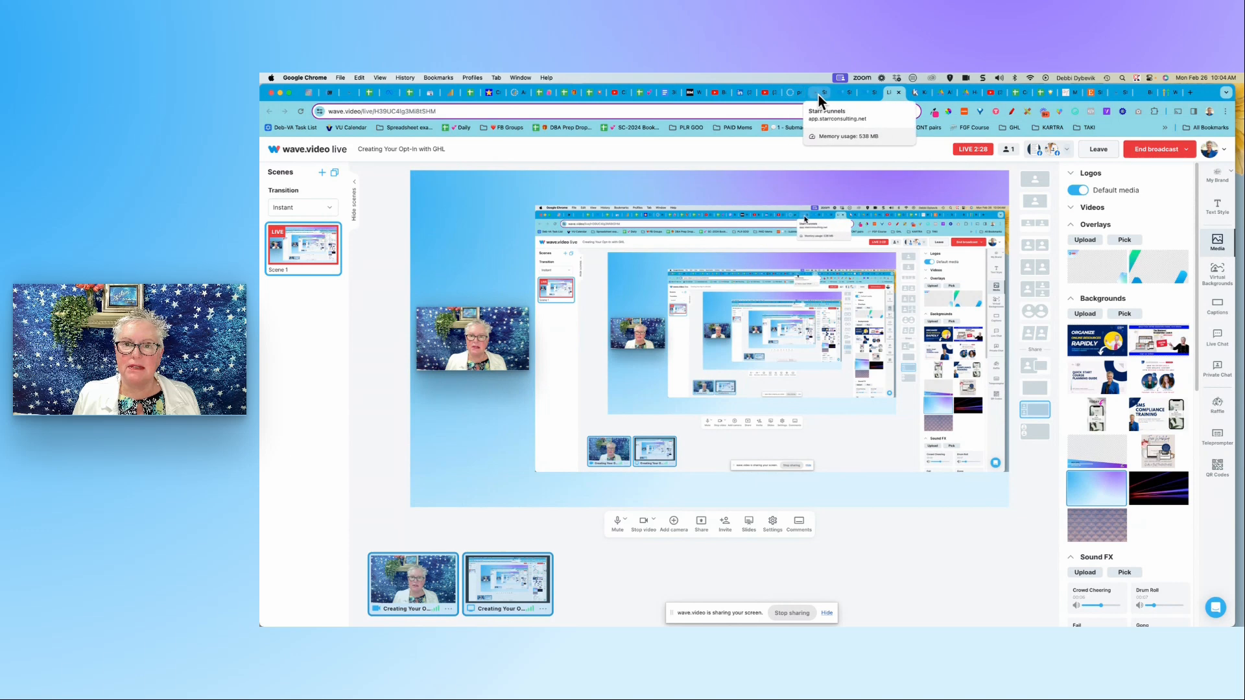
Step: Switch to the Starr Funnels site, open the form builder under Sites, and start a new form from scratch
left_click(818, 95)
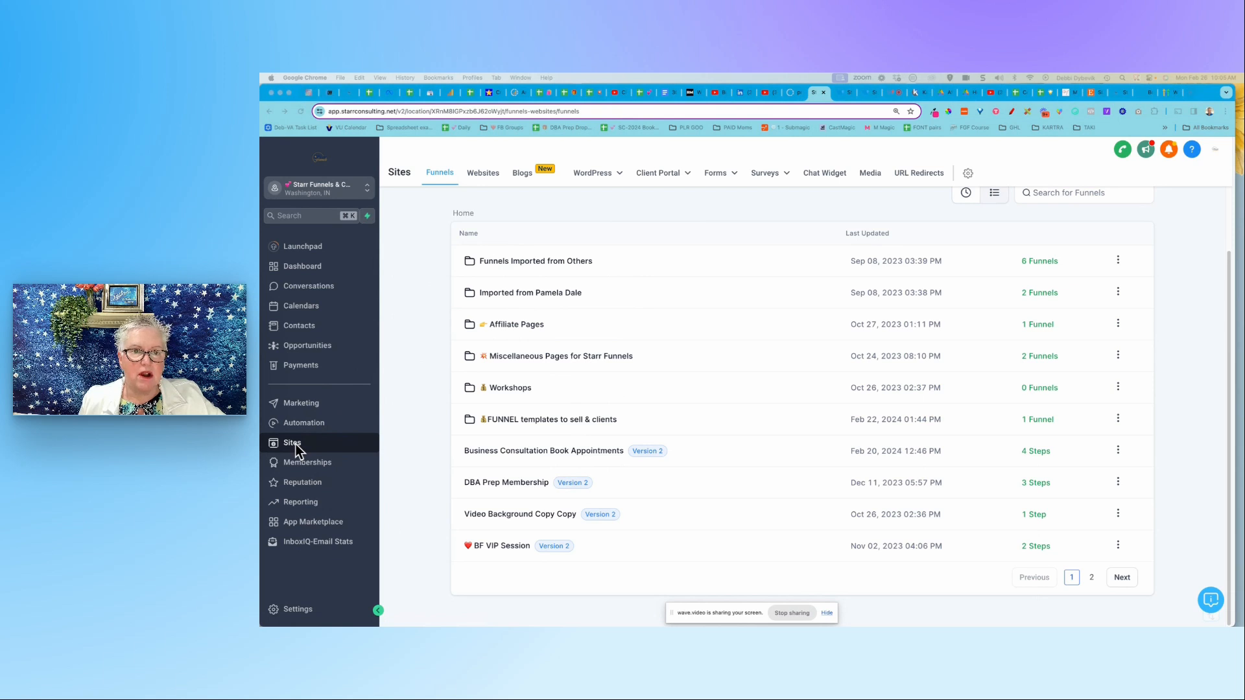
left_click(729, 173)
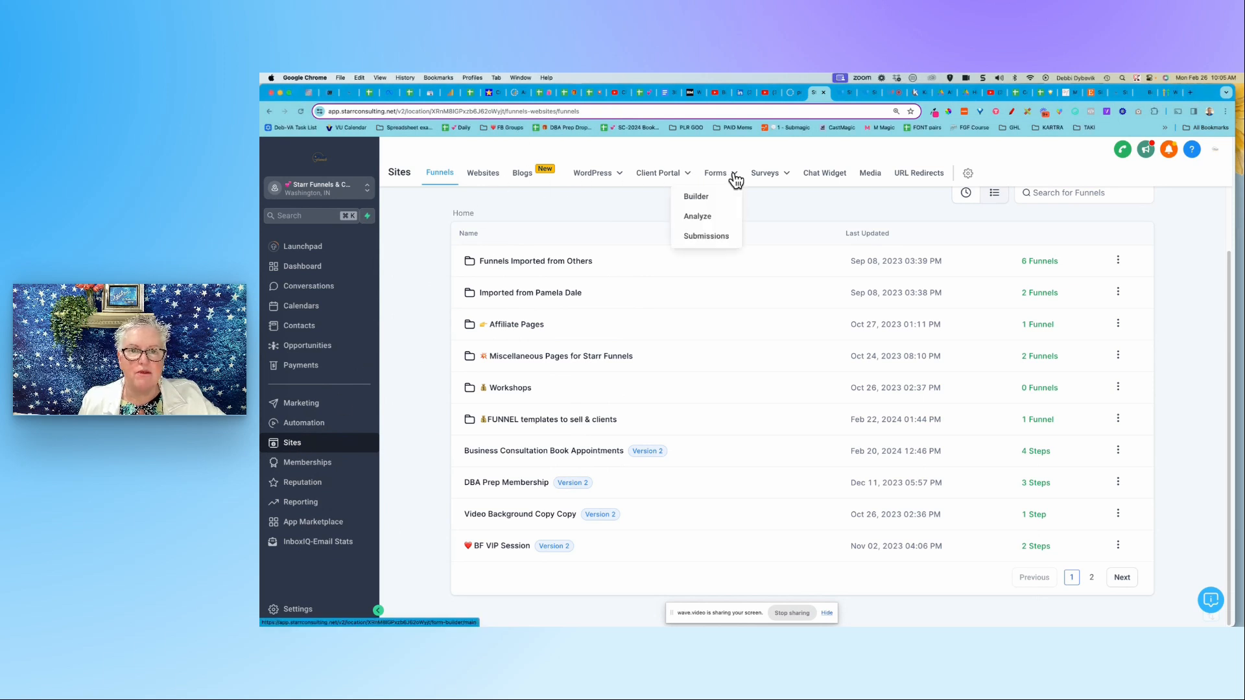
left_click(699, 198)
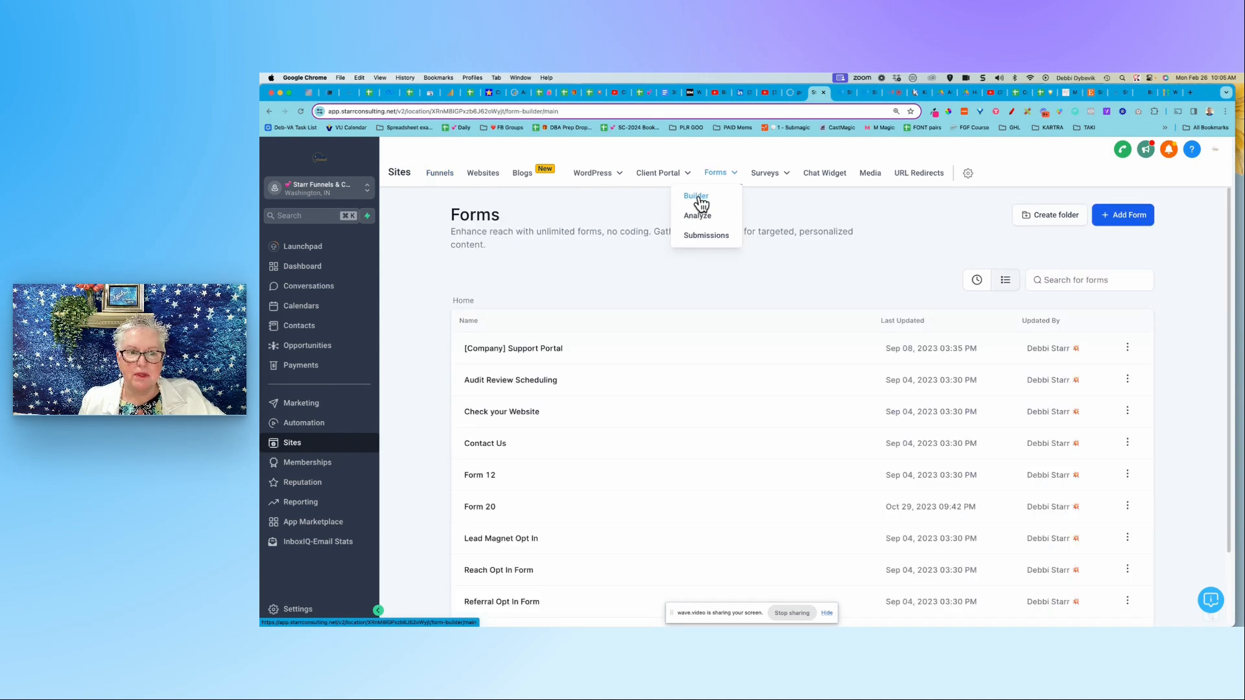
scroll(714, 401, "down", 2)
scroll(714, 401, "up", 2)
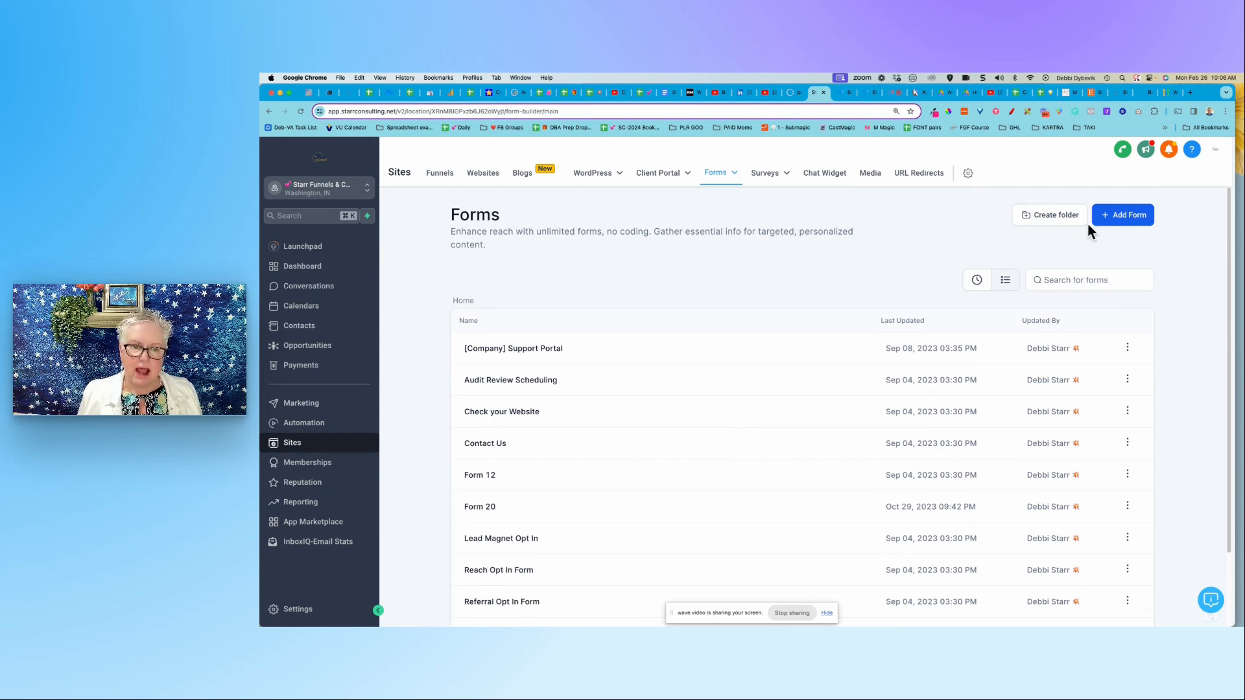
left_click(1132, 222)
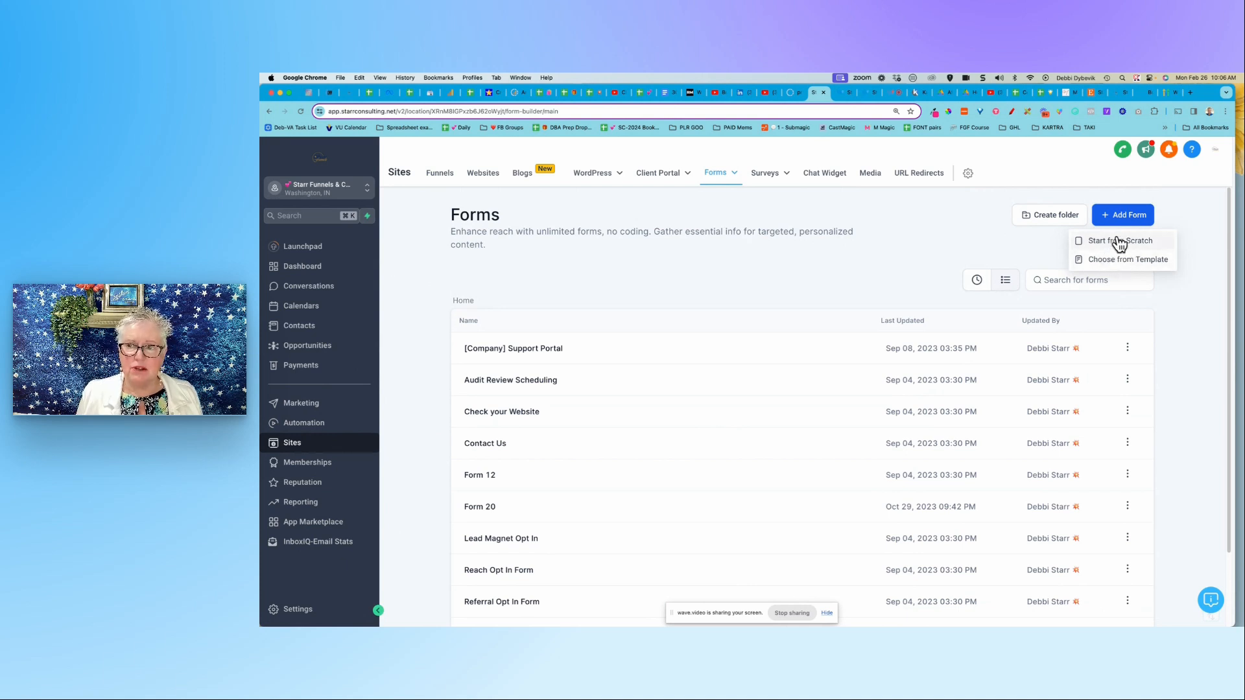
left_click(1120, 241)
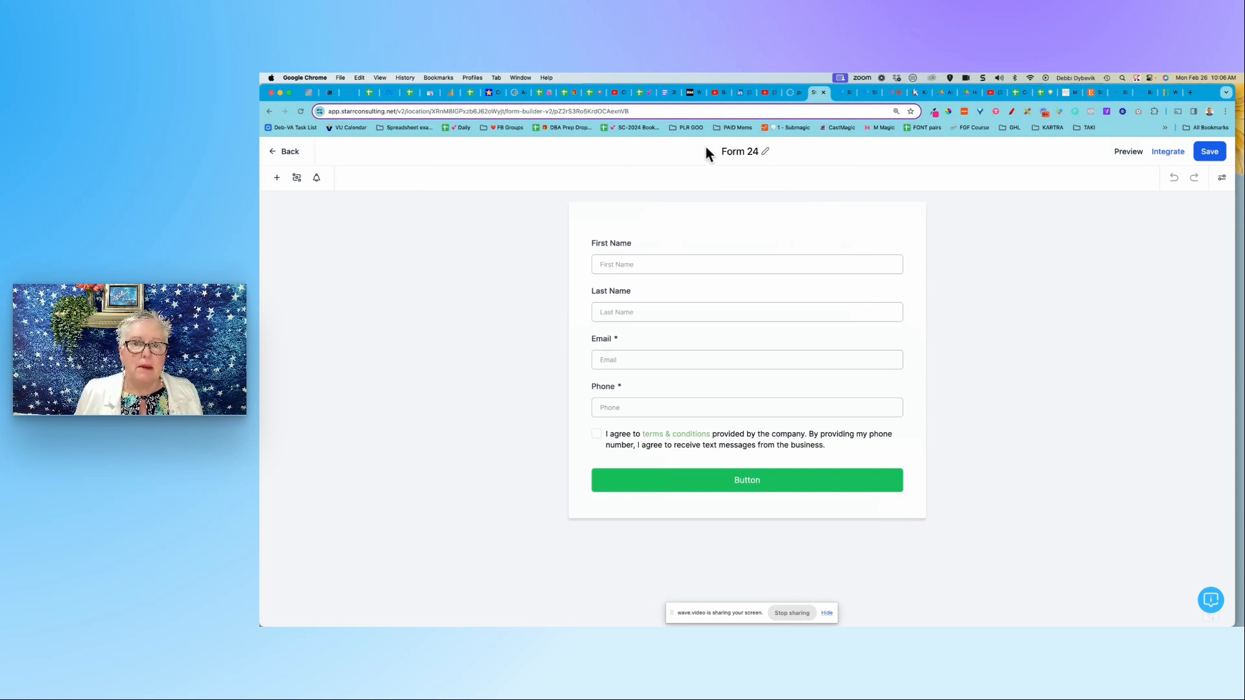
Step: Insert the explosion emoji from the favorites at the start of the form's name
left_click(765, 151)
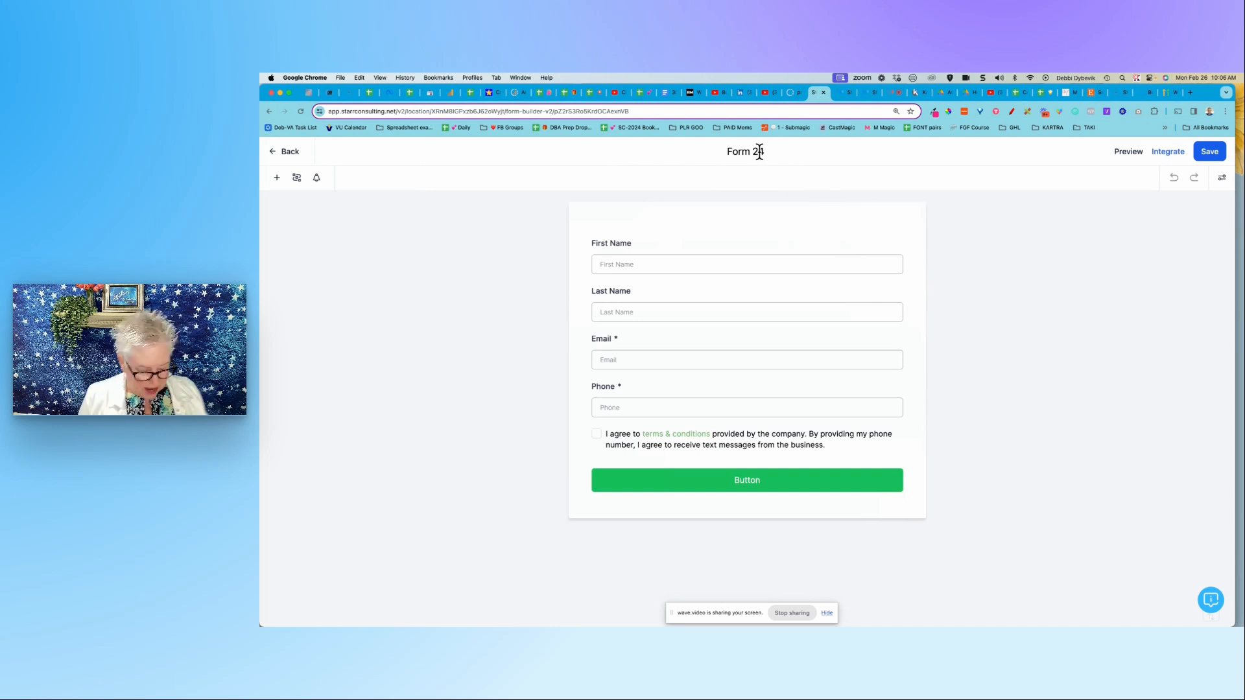
key("ctrl+super+space")
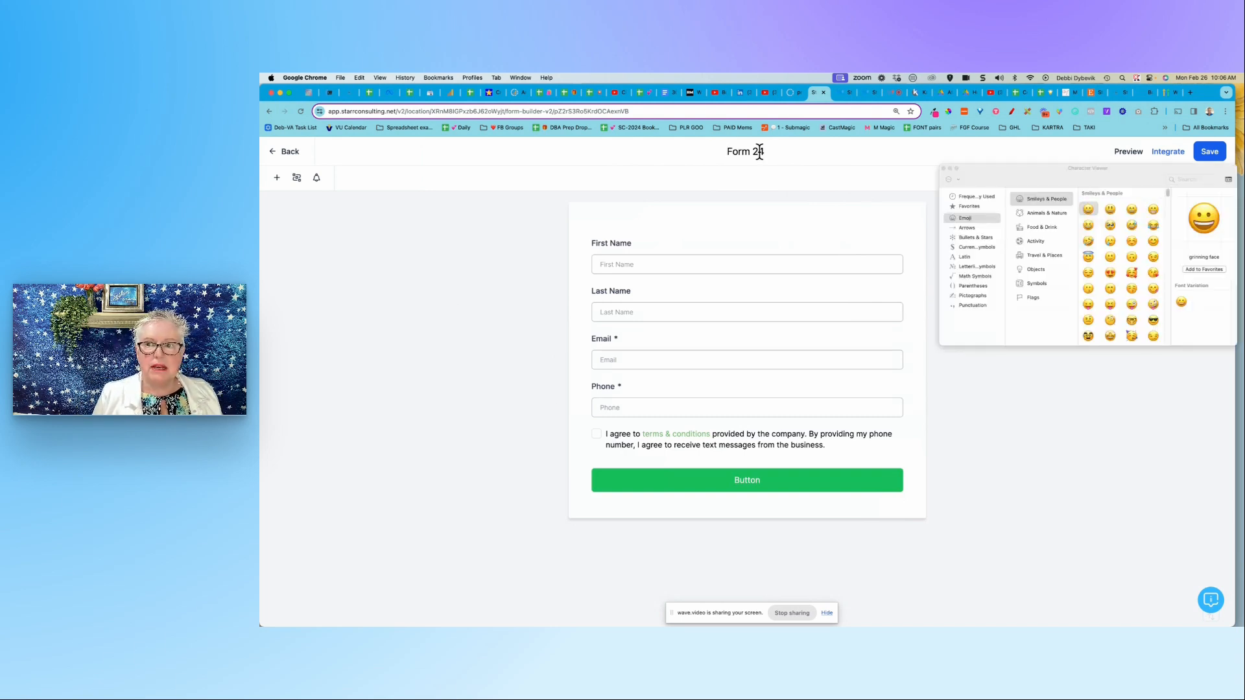
left_click(970, 207)
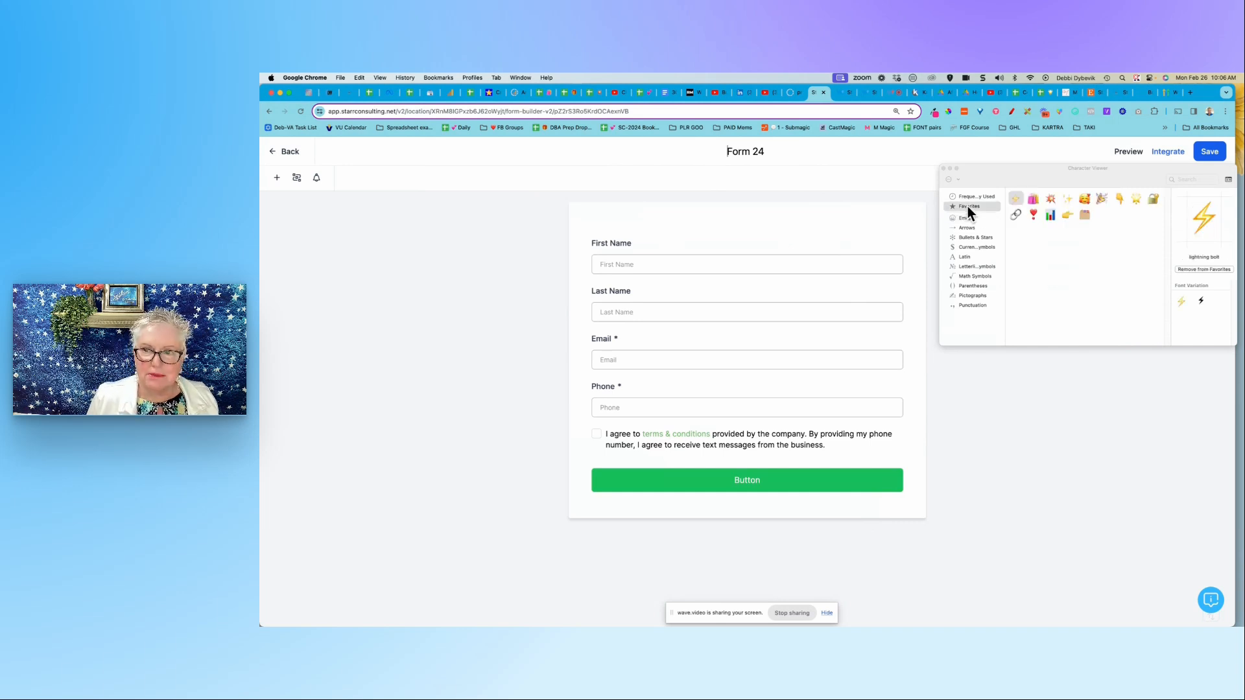
left_click(1051, 201)
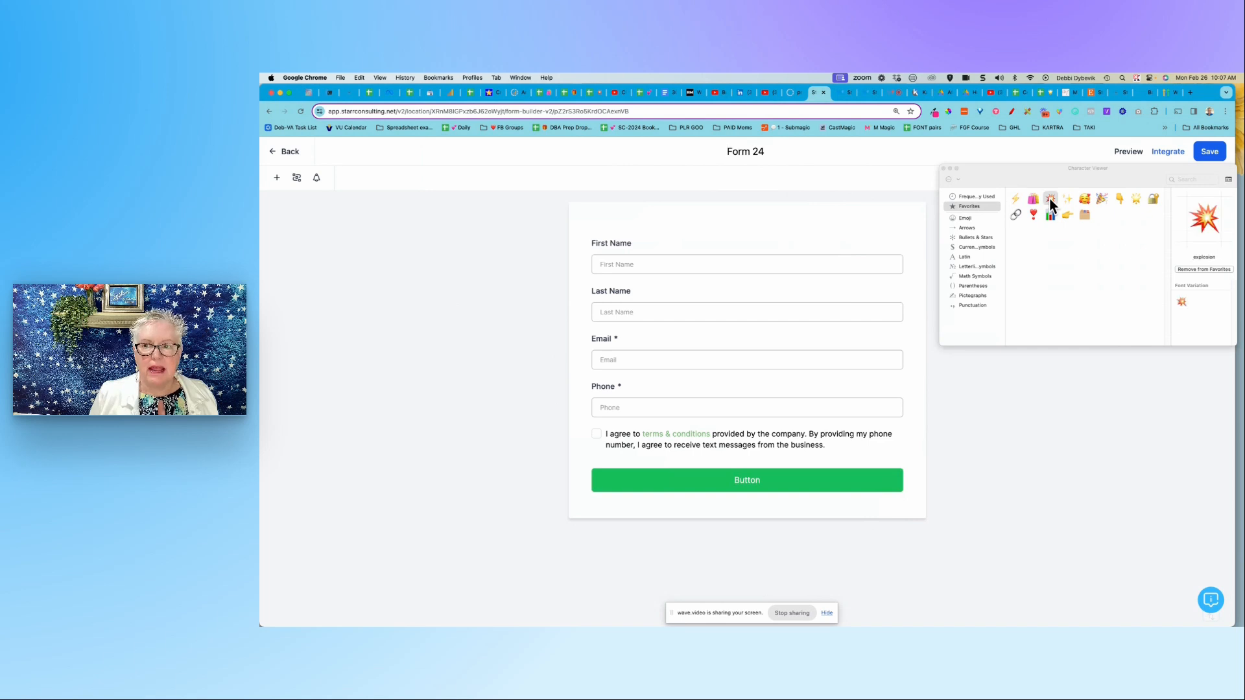
double_click(1051, 202)
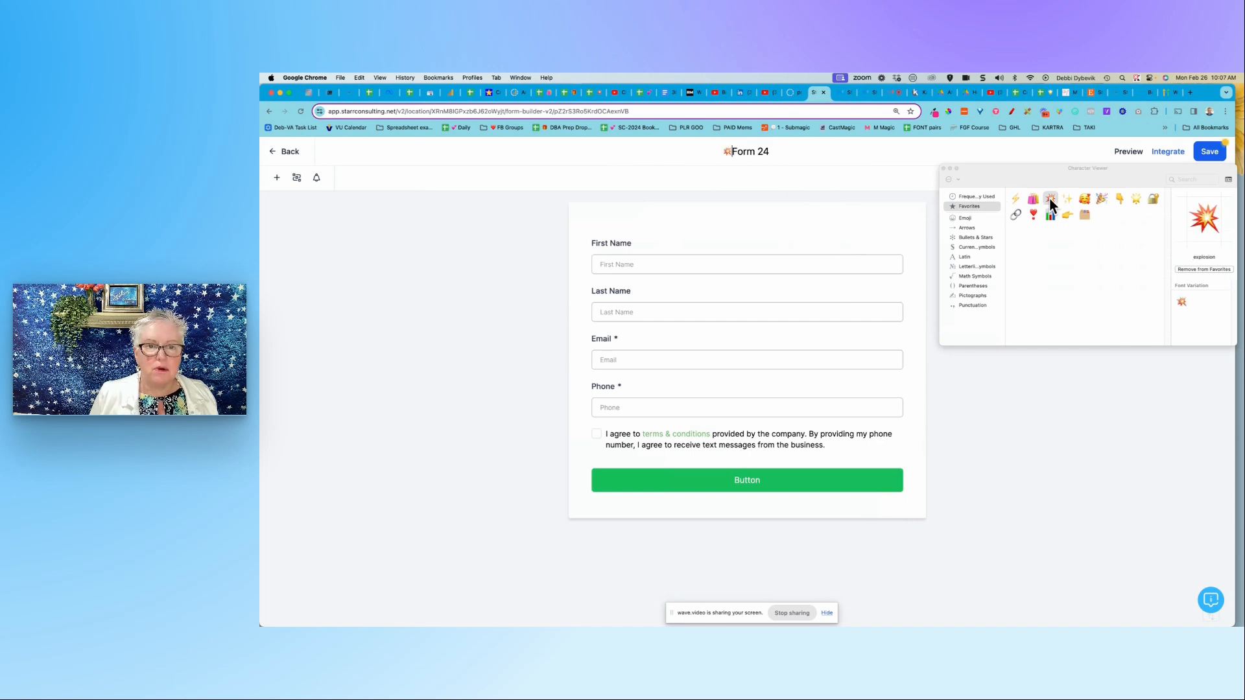
left_click(944, 169)
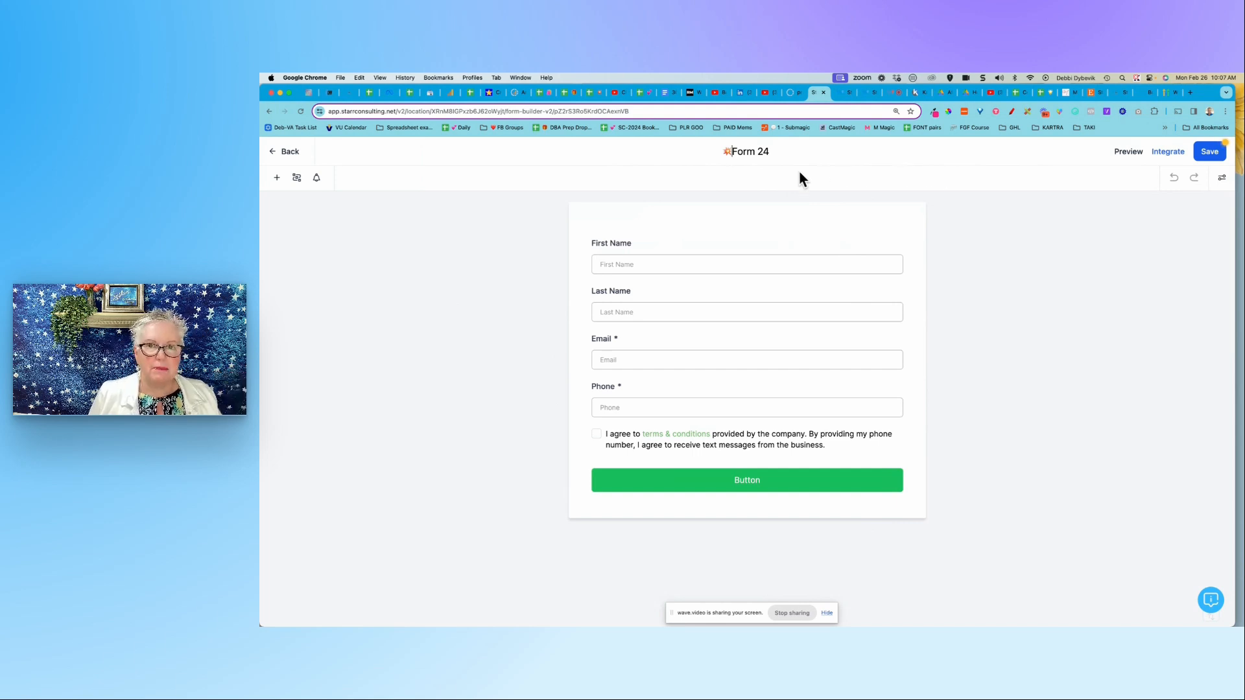
Step: Replace the form name's text after the explosion emoji with "Opt-In 5-Day Challenge"
triple_click(758, 152)
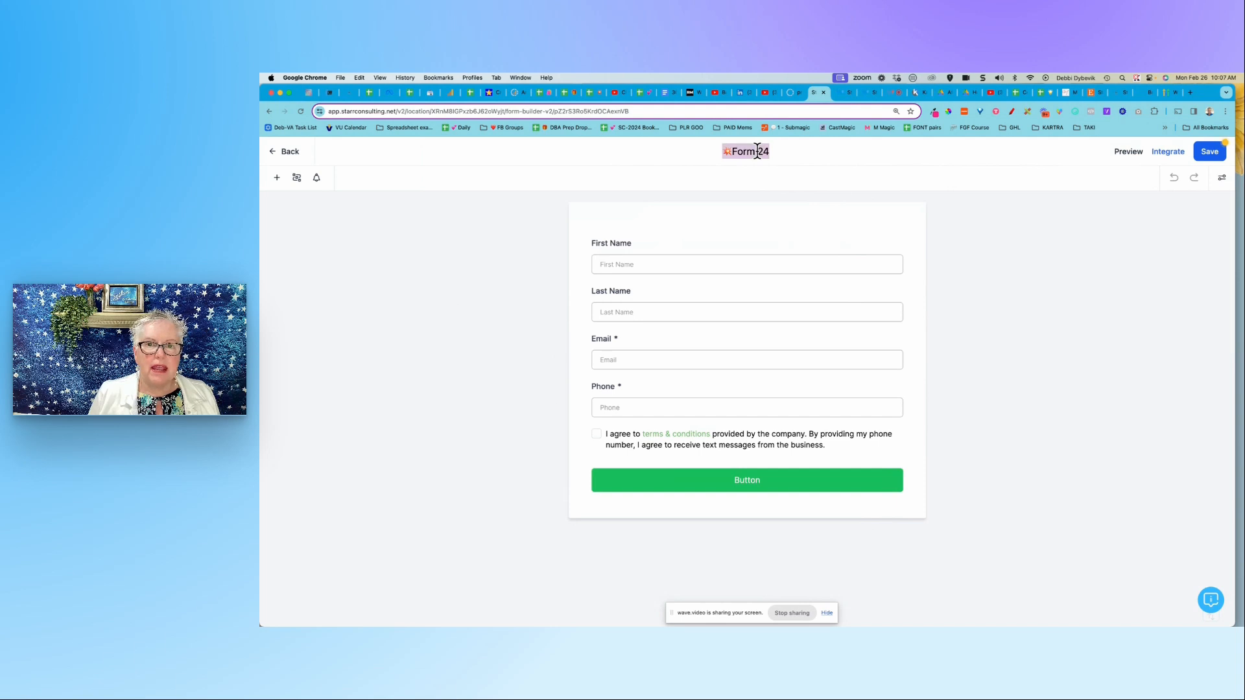
left_click(778, 152)
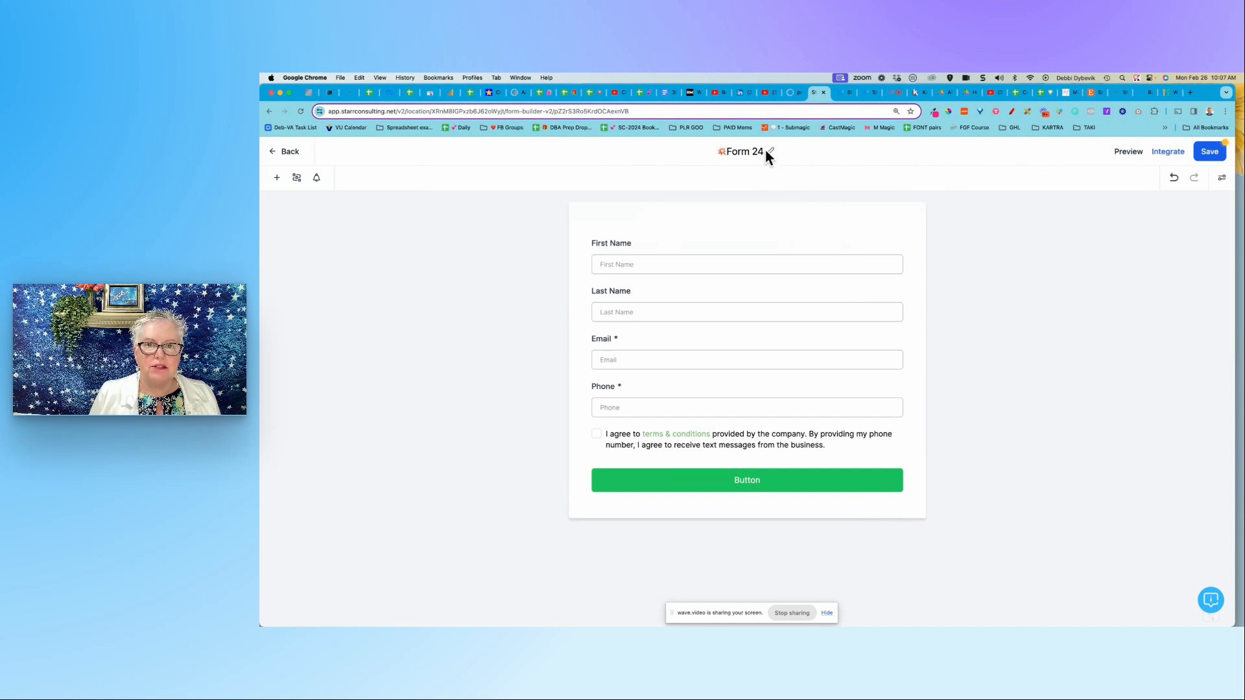
left_click(769, 150)
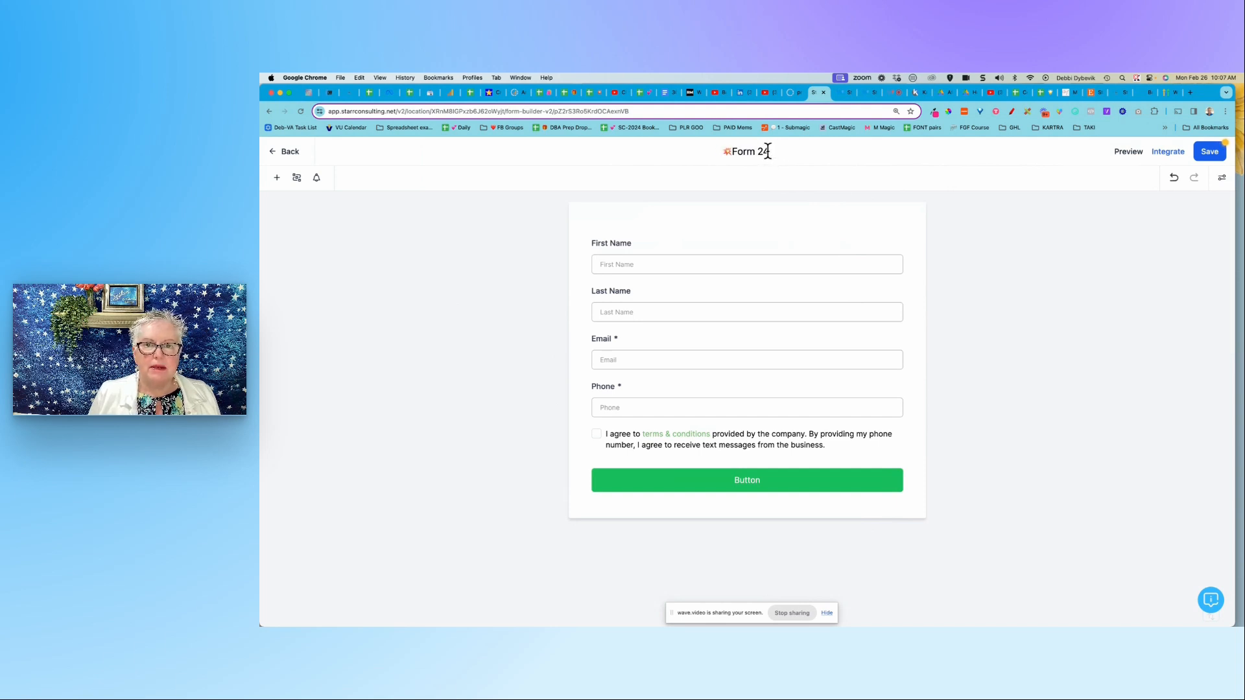
key("BackSpace")
key("BackSpace")
key("BackSpace")
key("BackSpace")
key("BackSpace")
key("BackSpace")
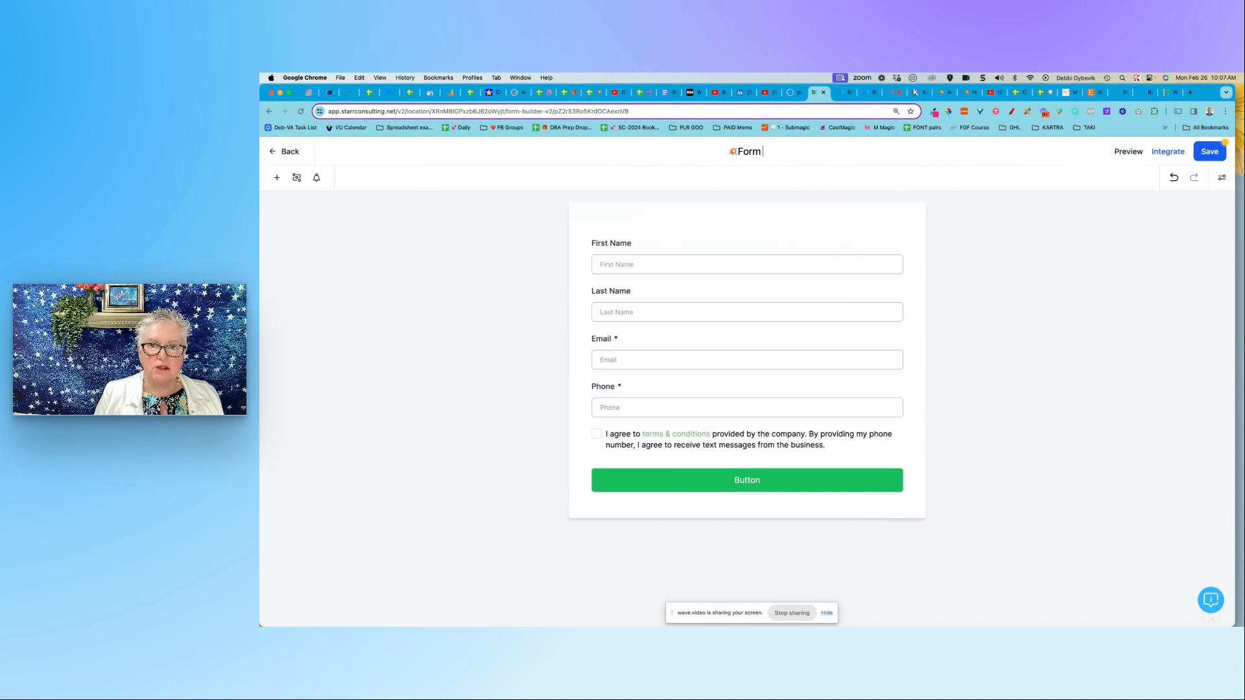
key("BackSpace")
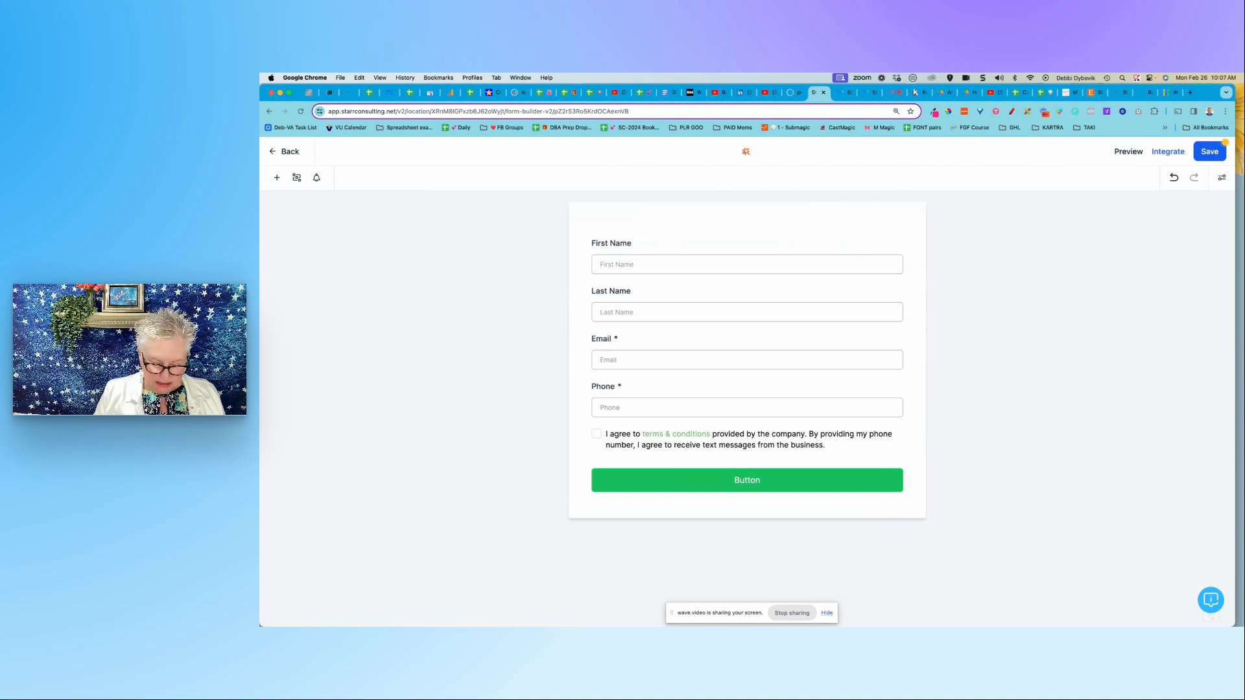
type("Opt-")
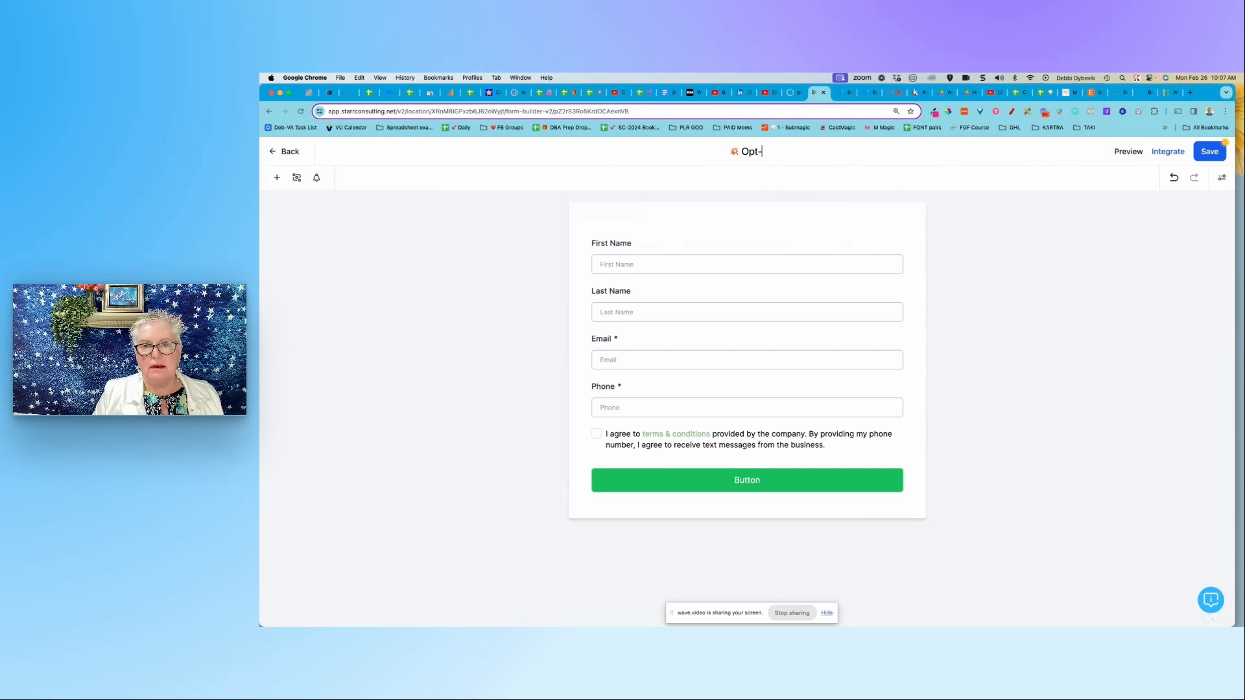
type("In")
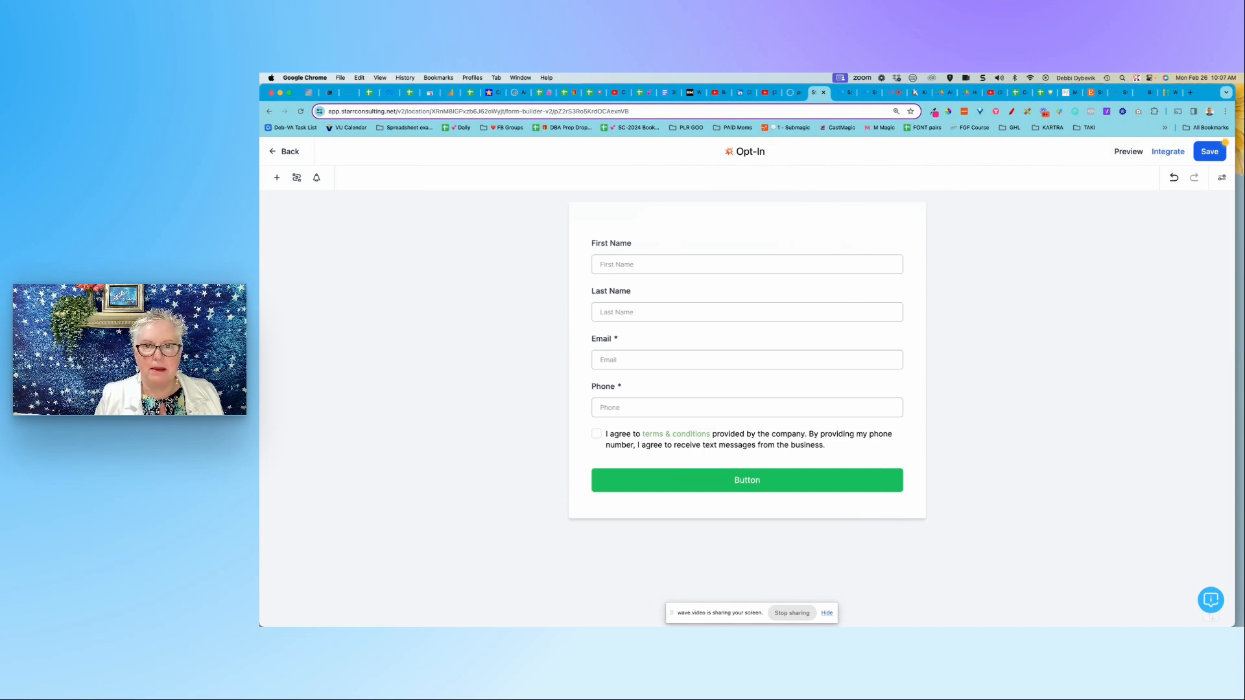
type("5-Day")
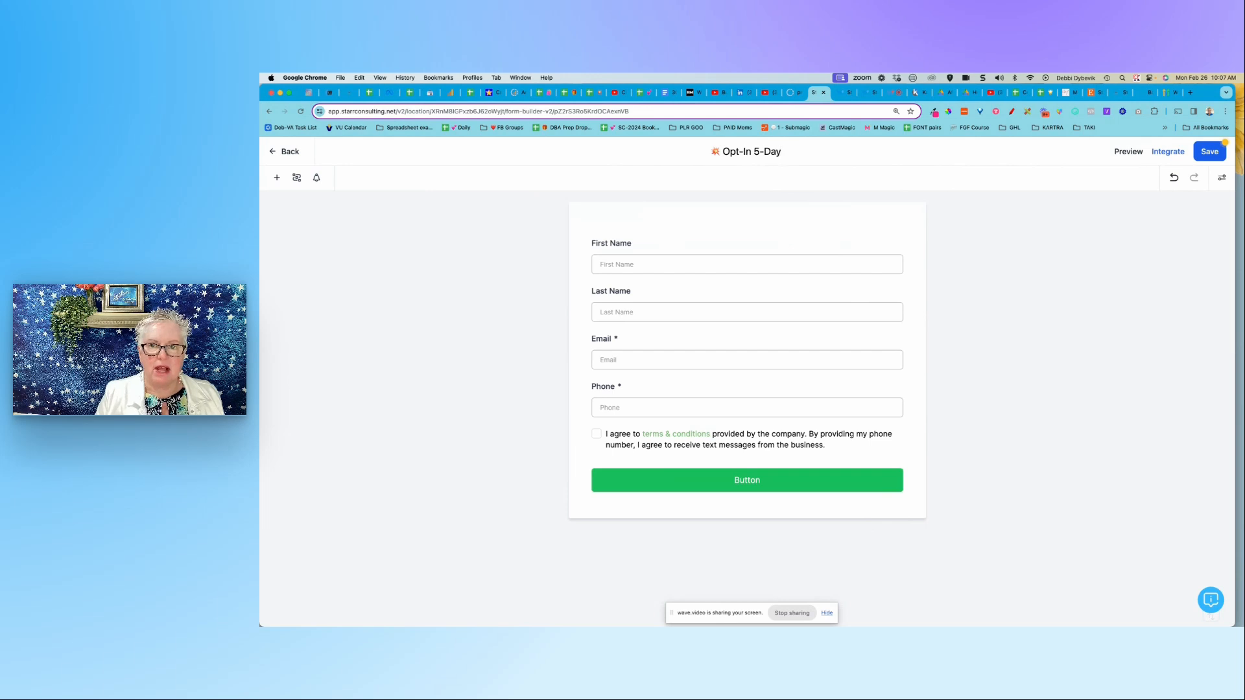
type(" Challenge")
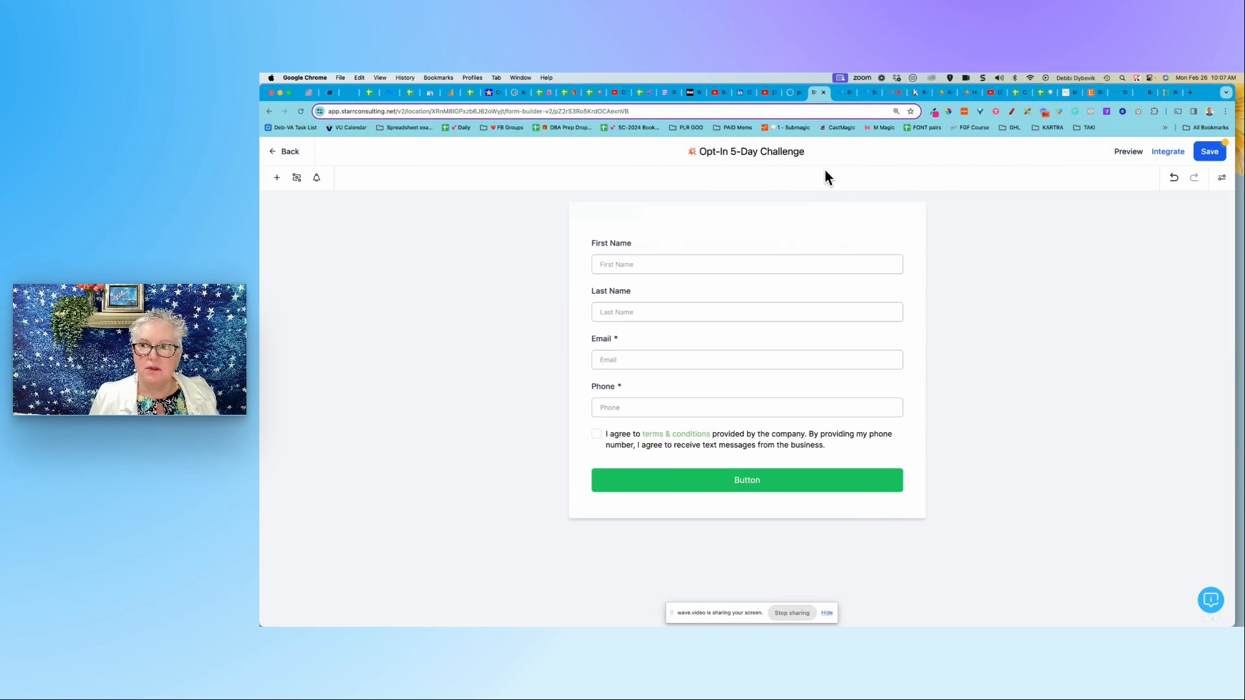
left_click(1002, 262)
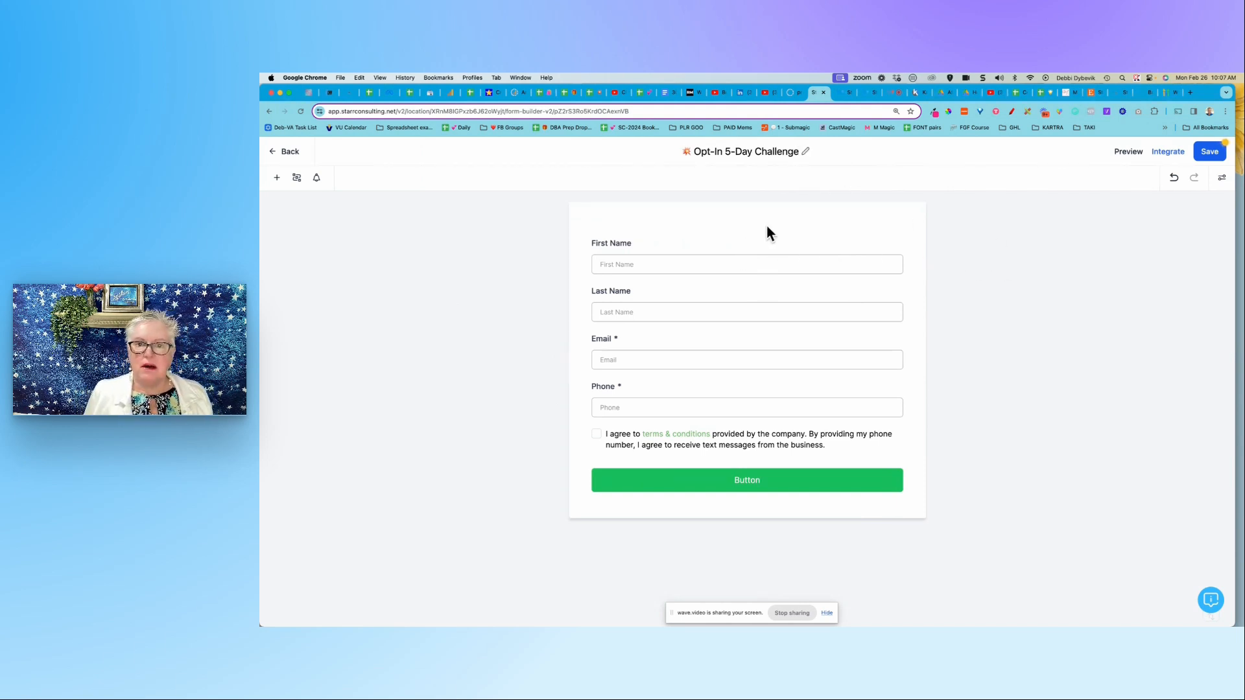
Step: Open the form's style settings and upload "I love southern vacays logo.png" as the header image
left_click_drag(767, 234, 764, 244)
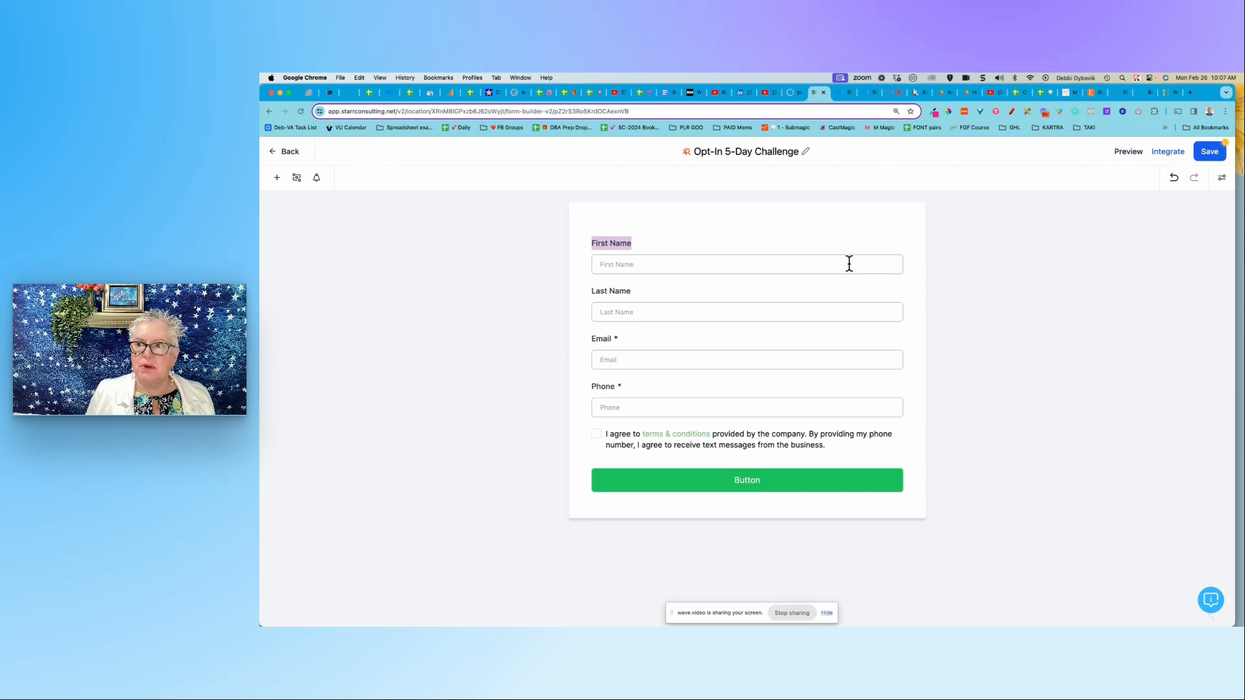
left_click(1223, 181)
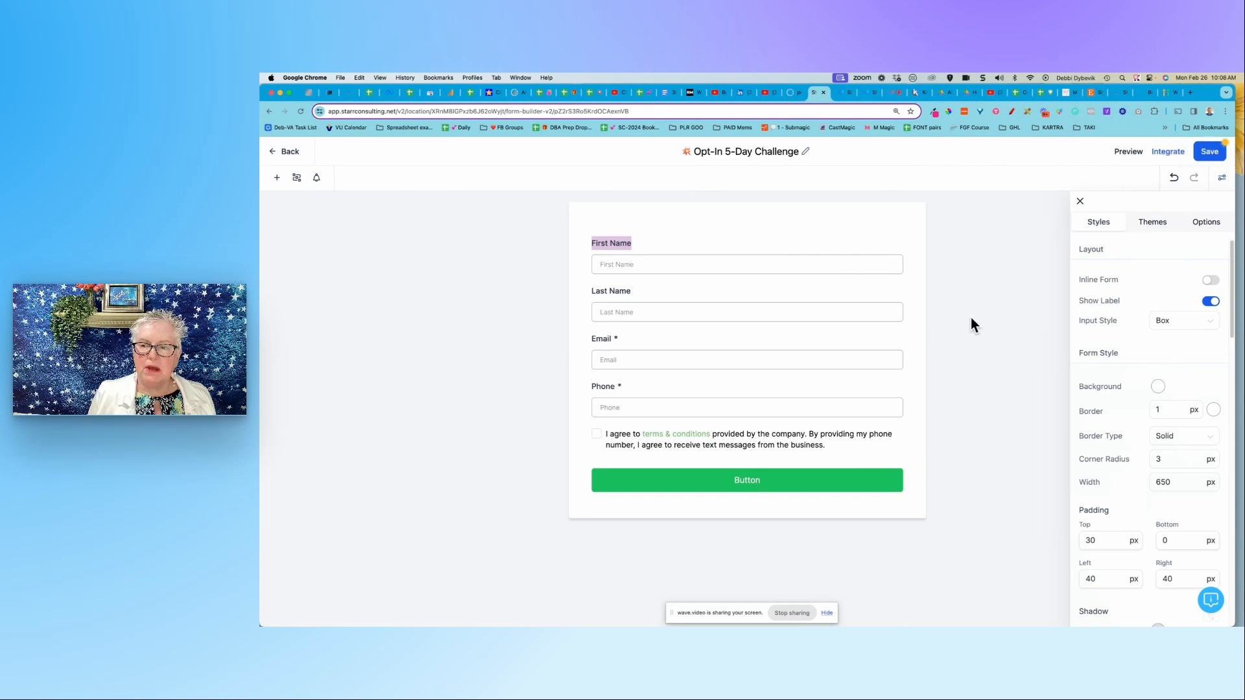
scroll(1138, 325, "down", 5)
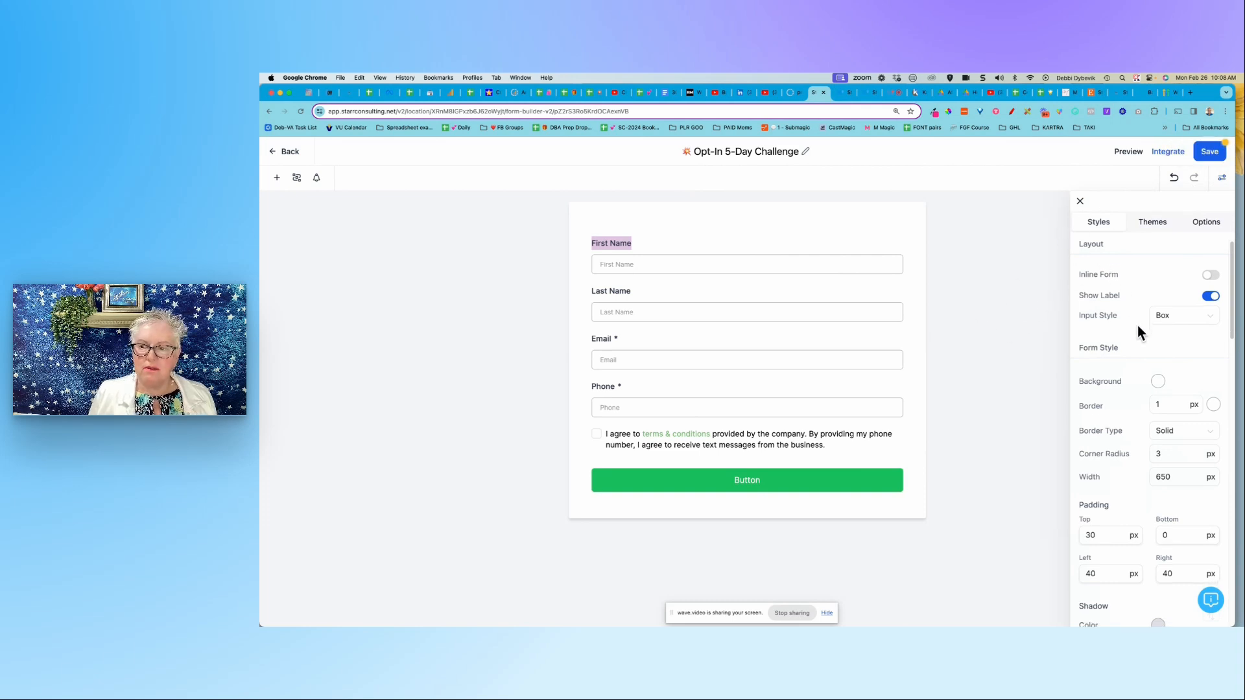
scroll(1137, 325, "up", 5)
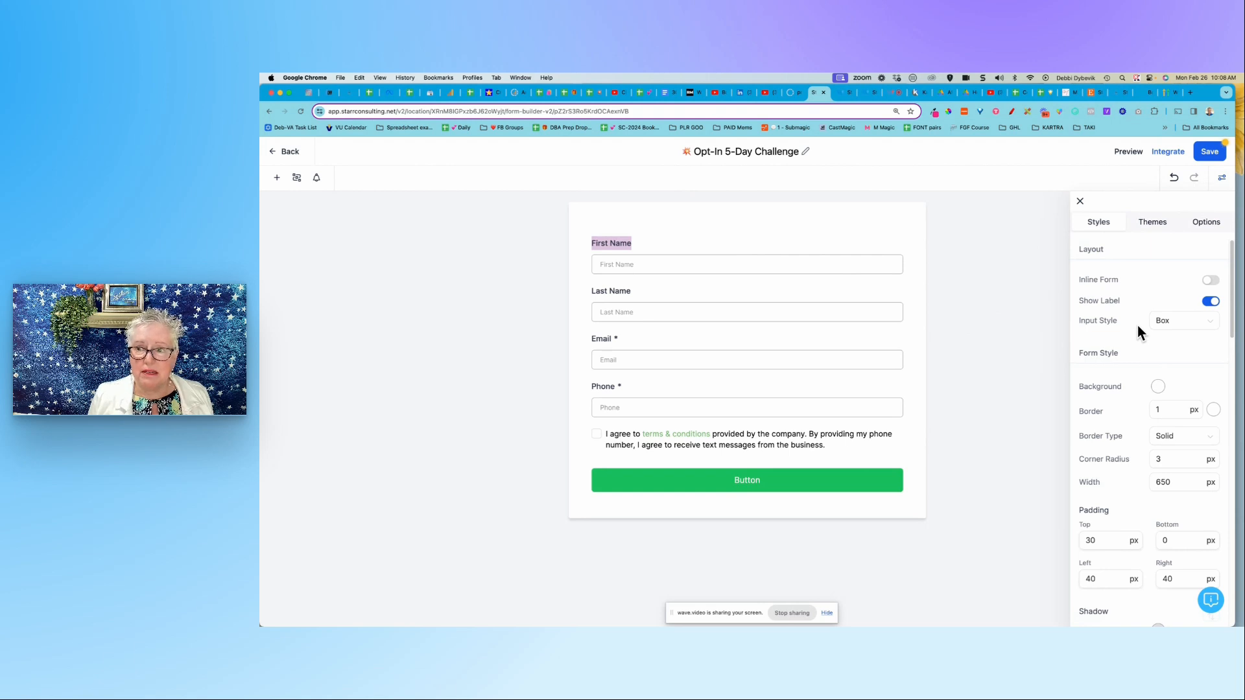
scroll(1134, 331, "down", 5)
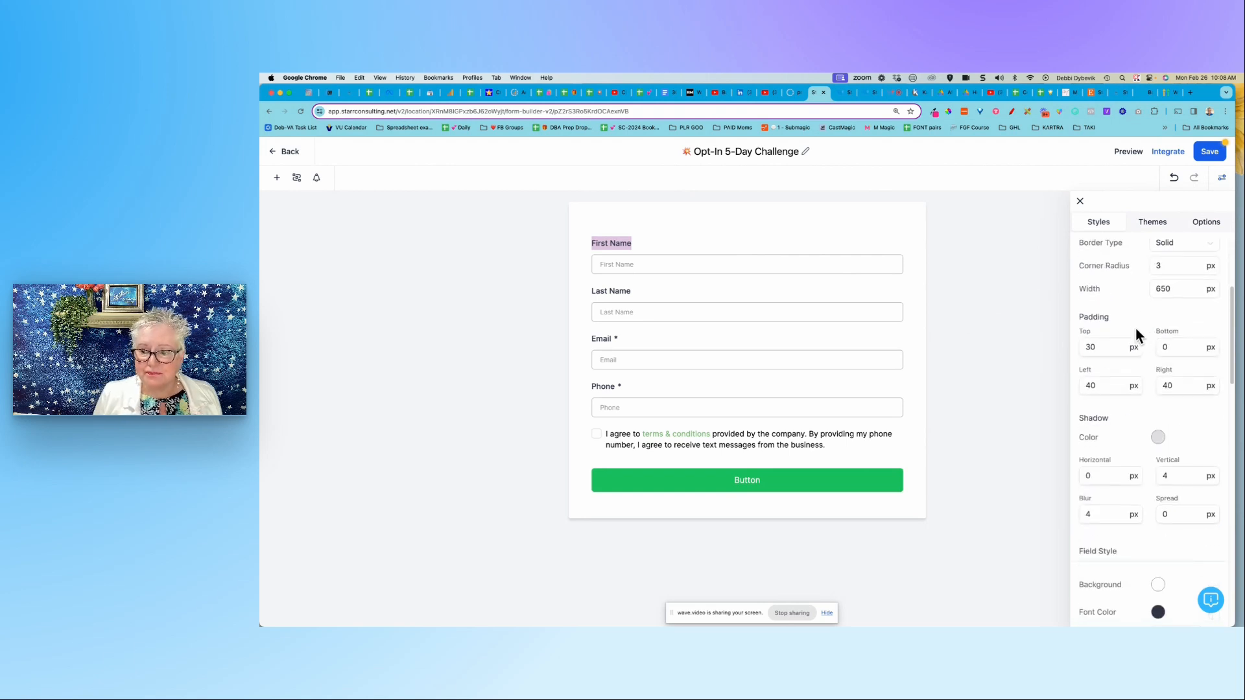
scroll(1135, 330, "down", 10)
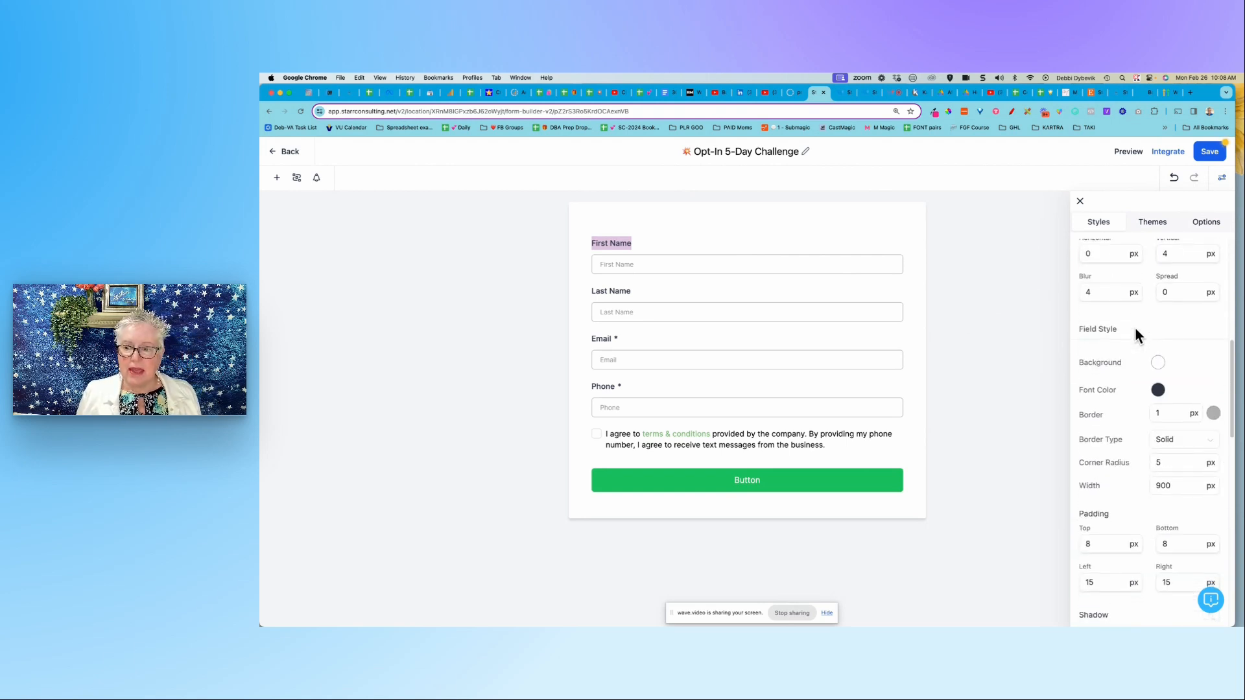
scroll(1136, 336, "down", 6)
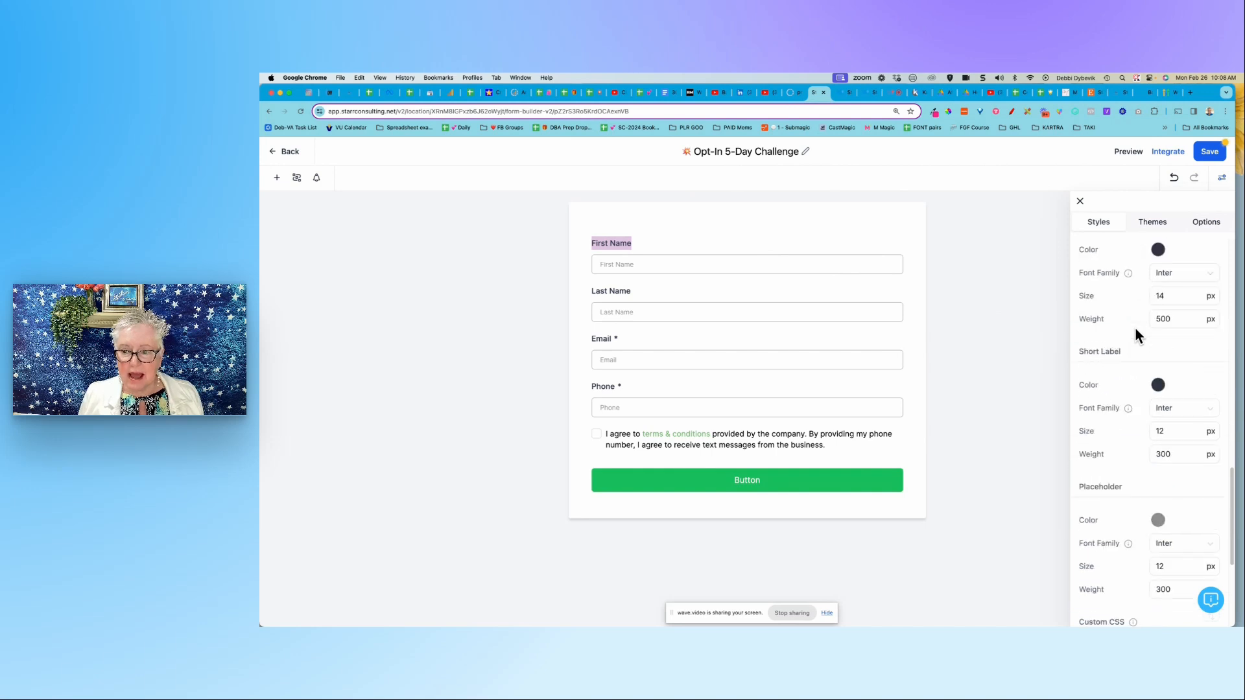
scroll(1136, 335, "down", 6)
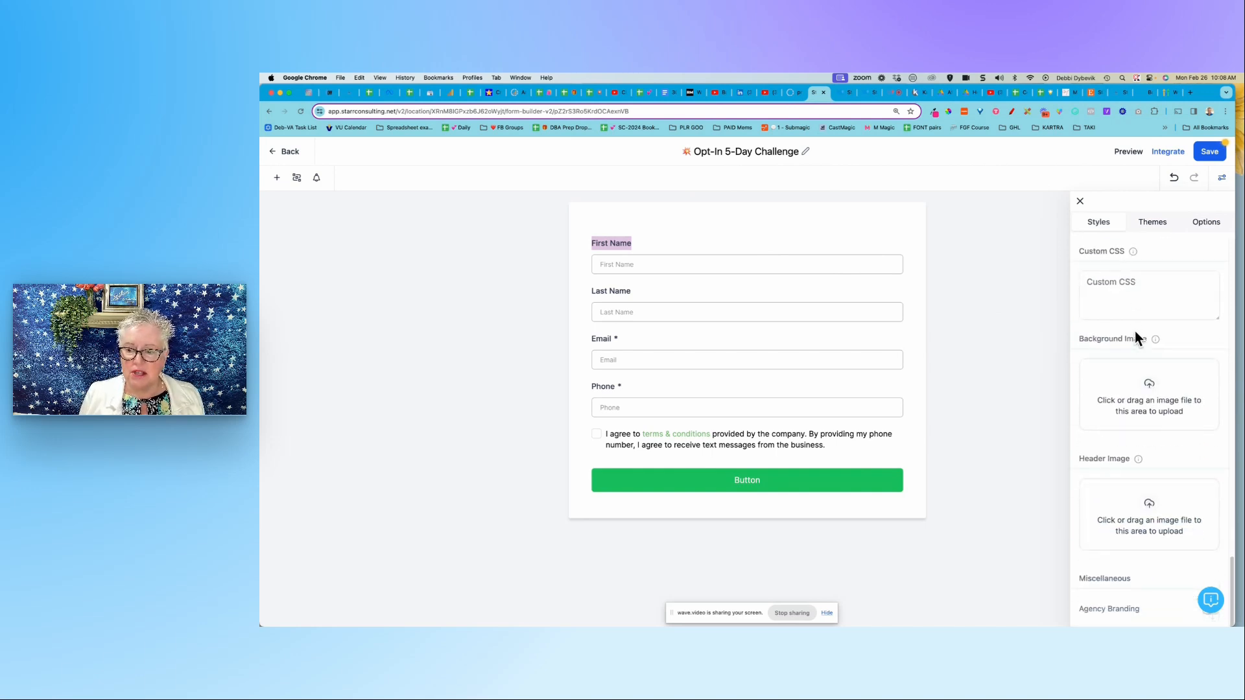
left_click(1149, 503)
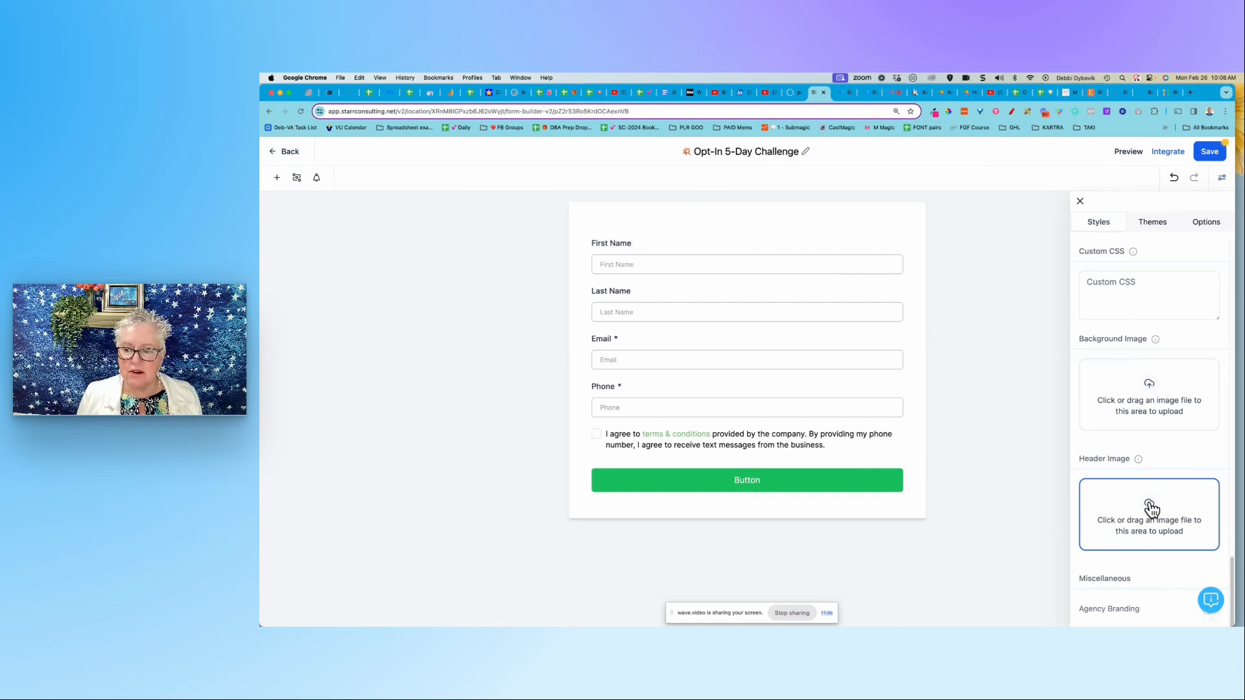
left_click(1152, 510)
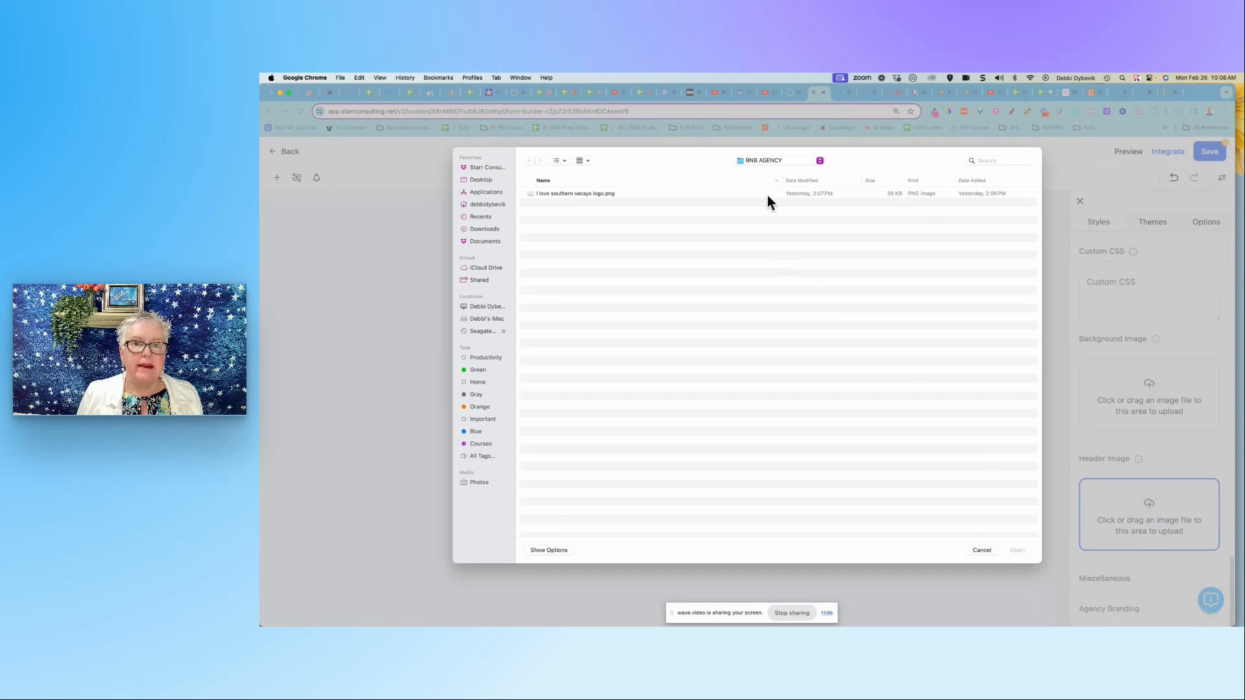
double_click(632, 194)
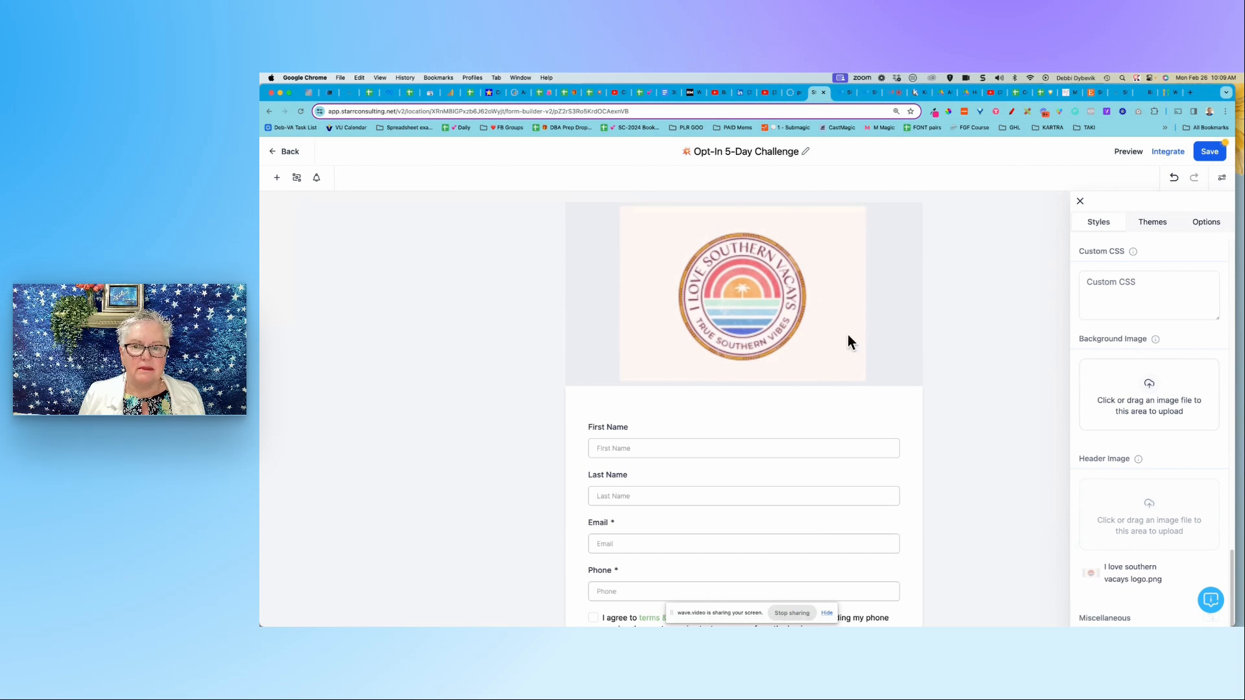
scroll(1145, 484, "up", 1)
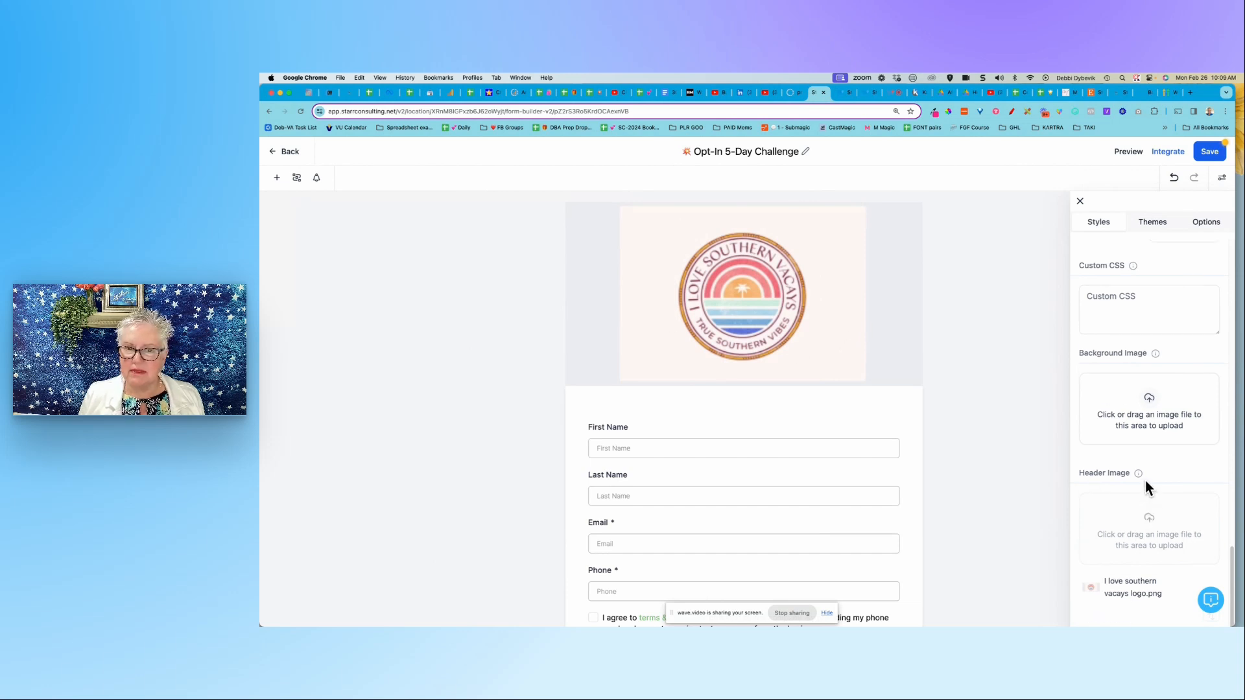
scroll(1153, 495, "up", 4)
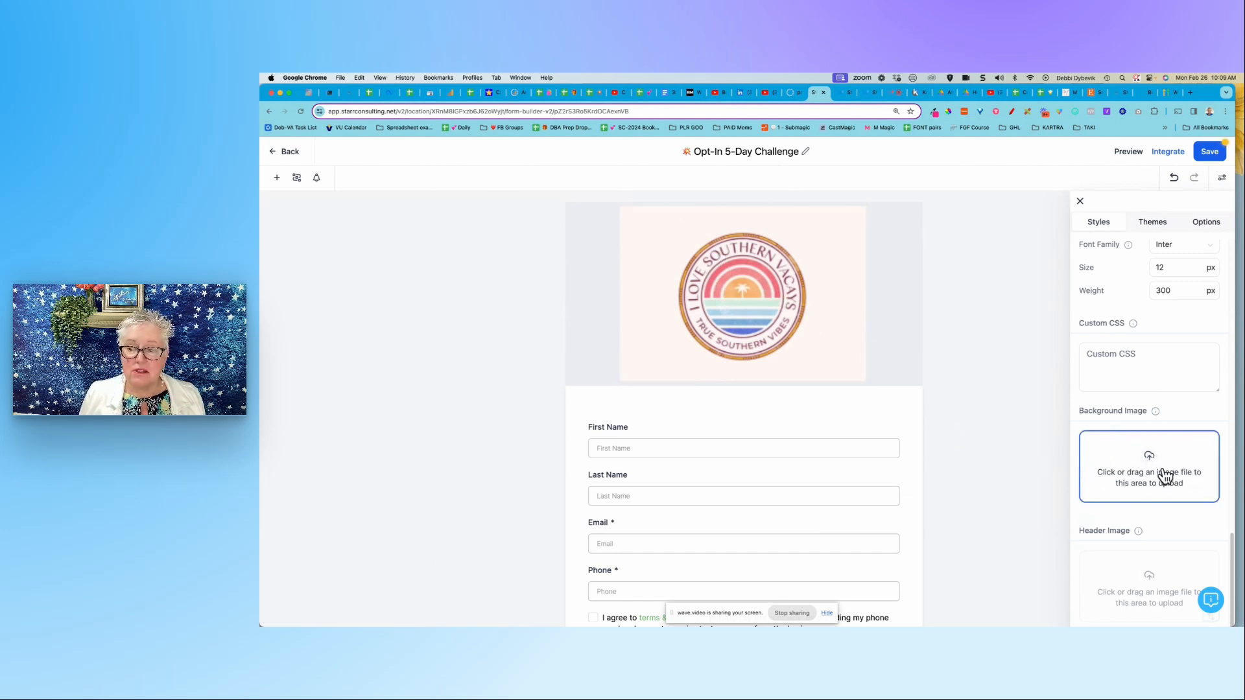
Step: Review the form's placeholder, short label, label, shadow and padding style settings
scroll(1164, 476, "up", 3)
scroll(1165, 477, "up", 5)
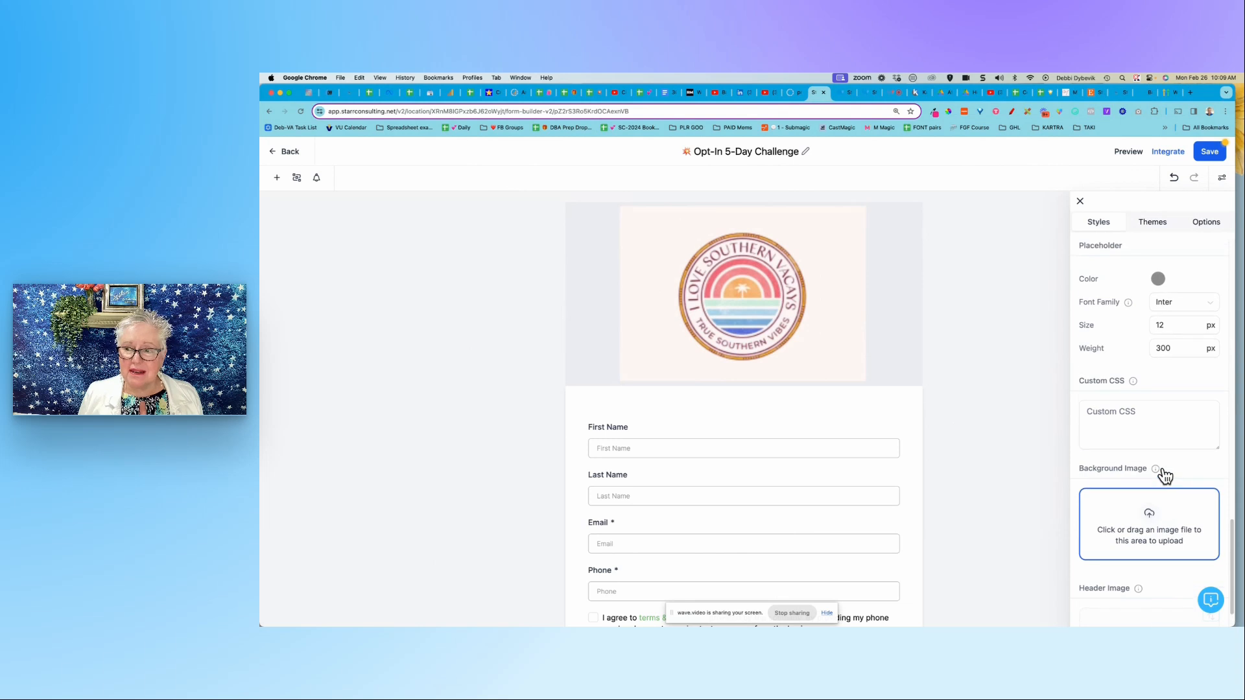
scroll(1165, 477, "up", 5)
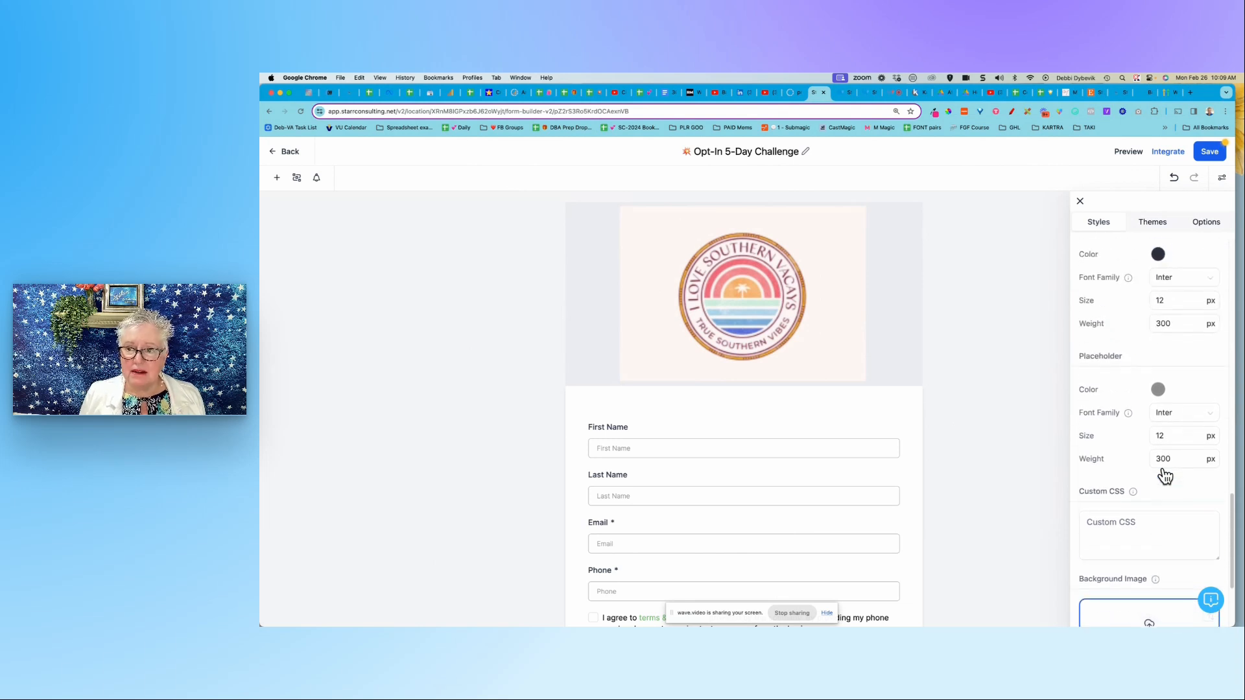
scroll(1165, 477, "up", 5)
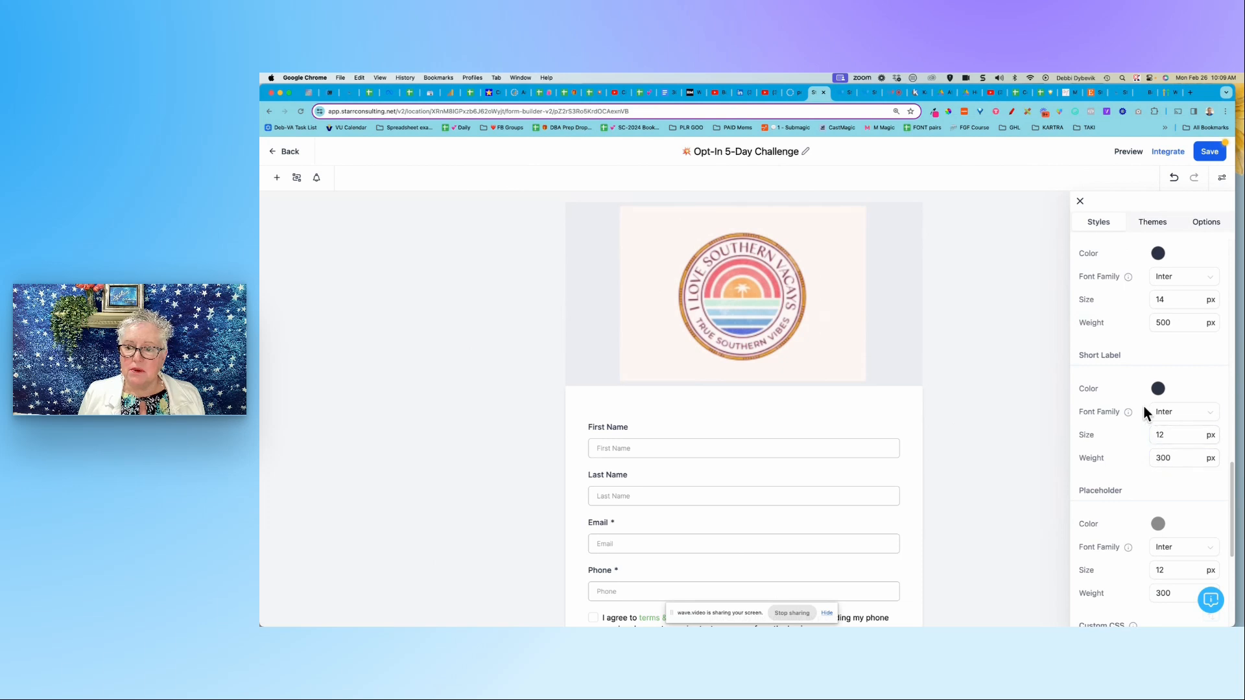
scroll(1111, 449, "up", 3)
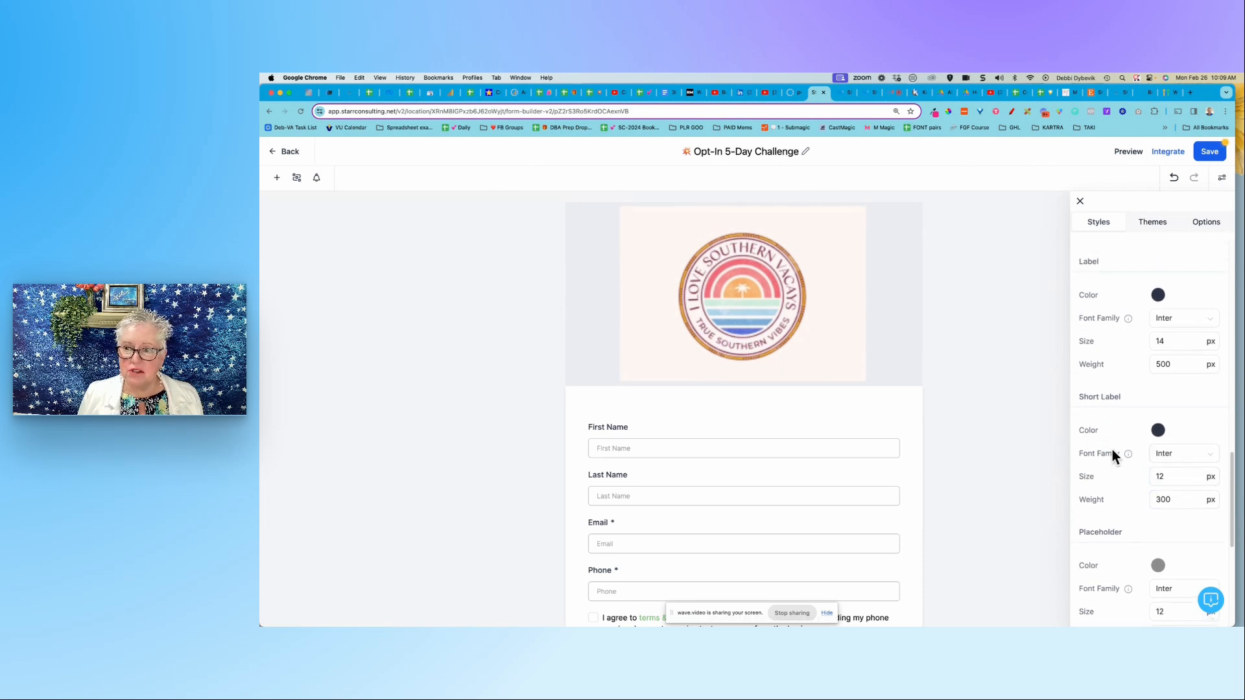
scroll(1122, 351, "up", 4)
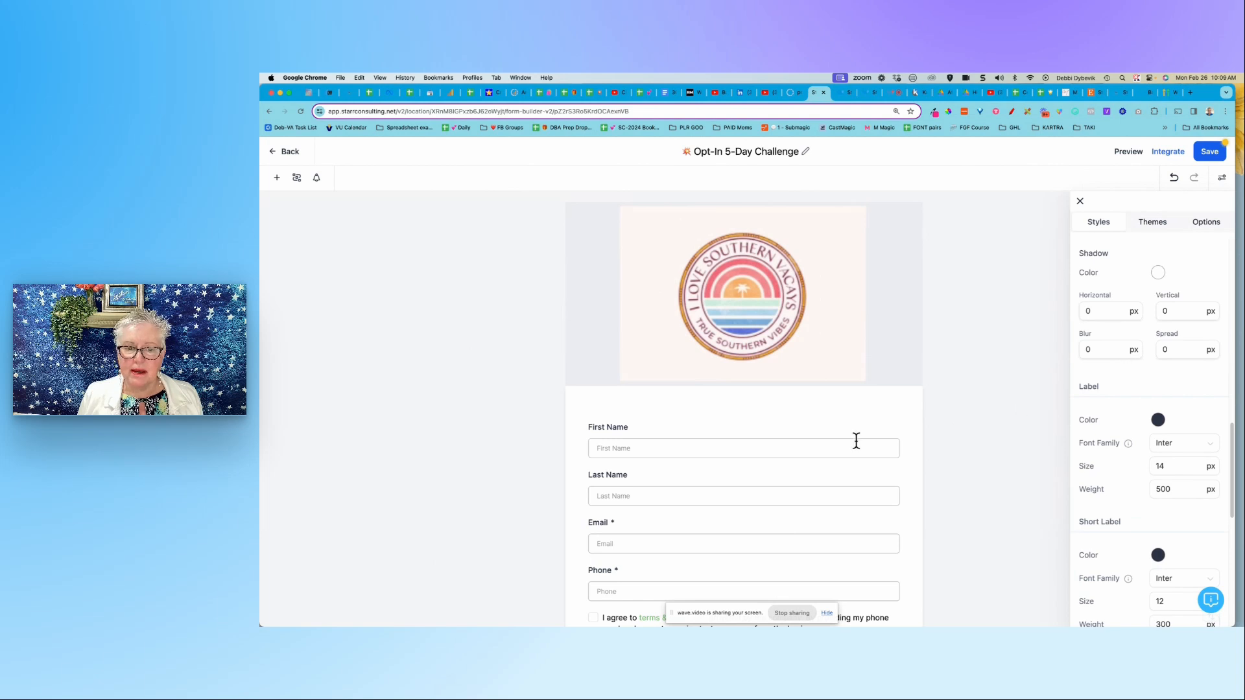
scroll(855, 441, "down", 3)
scroll(1164, 379, "up", 8)
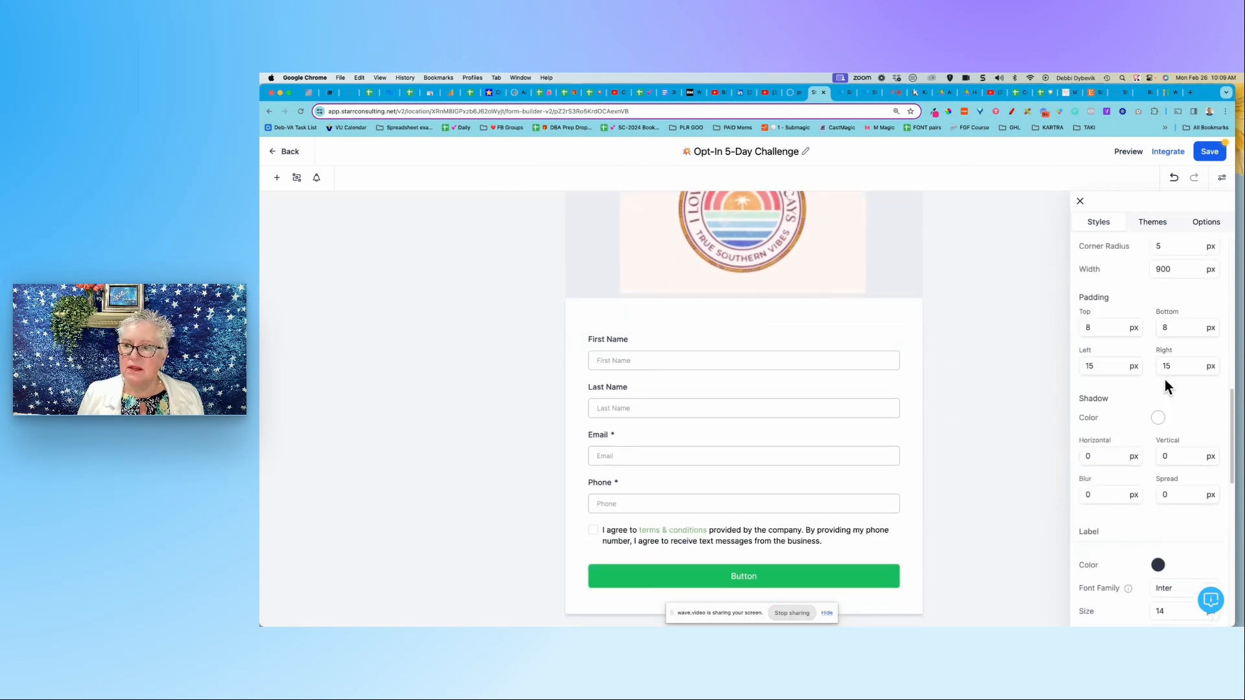
Step: Set the border type of the form's fields to Dotted in the field style settings
scroll(1164, 368, "up", 3)
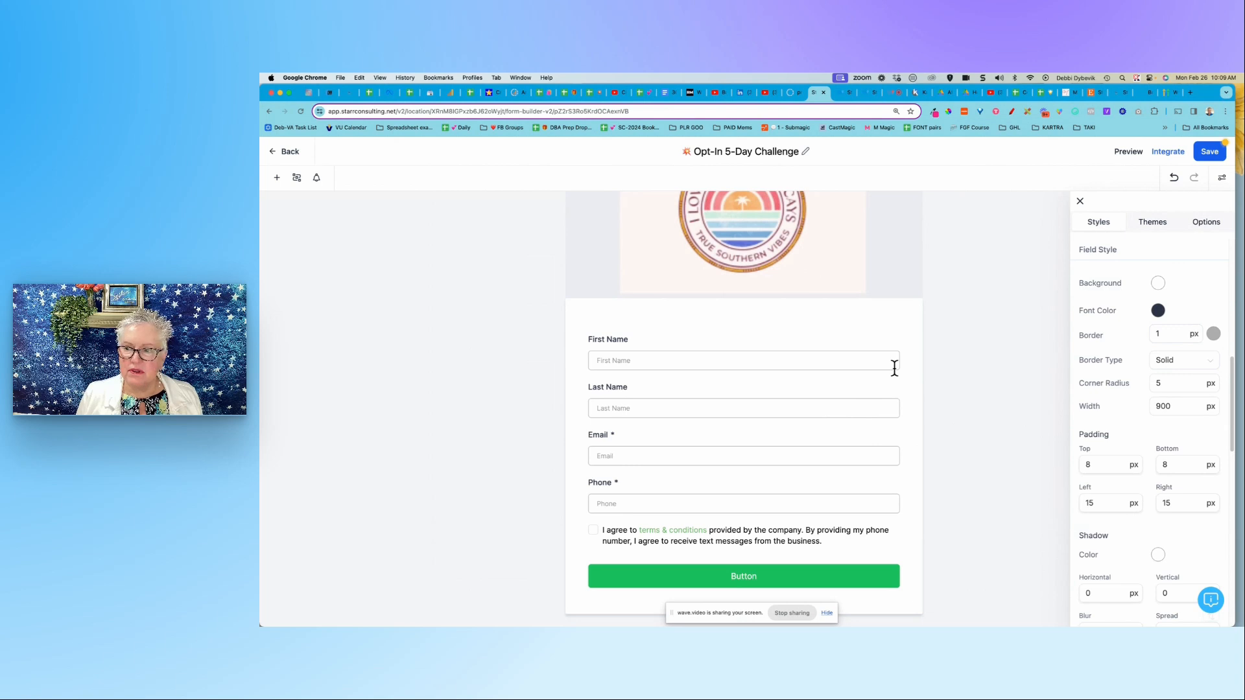
left_click(1211, 368)
left_click(1199, 384)
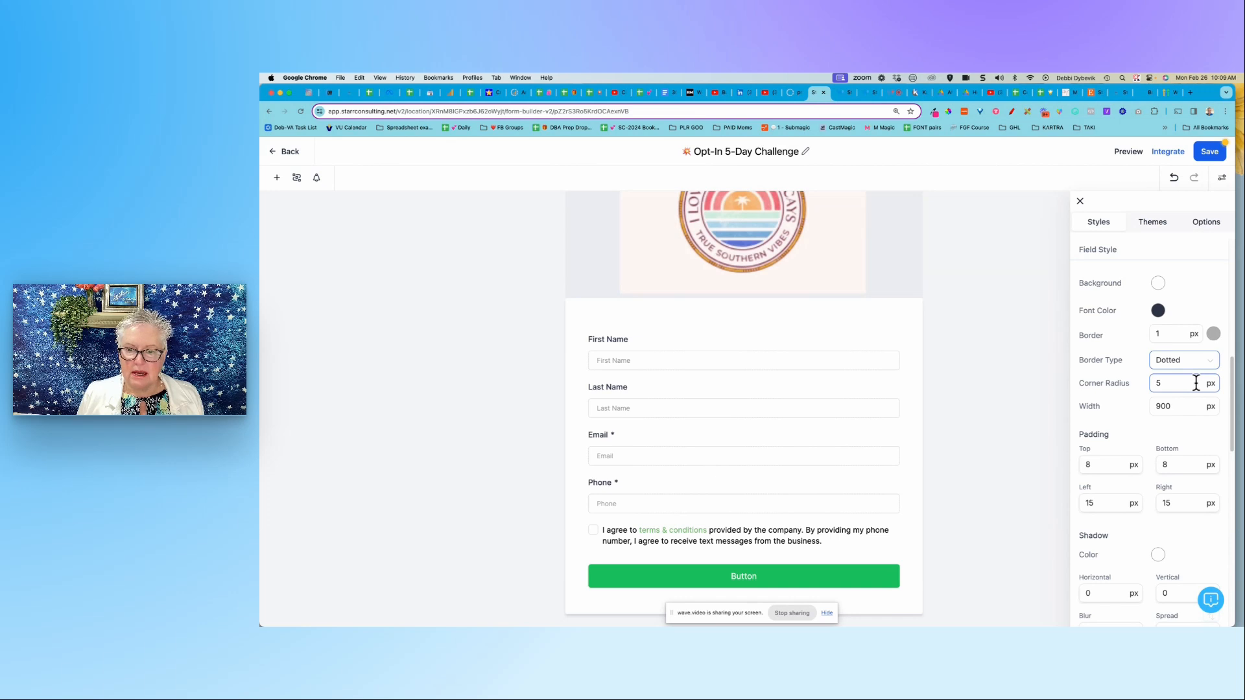
Step: Review the form's overall style and layout settings and browse the available form themes
scroll(1104, 401, "up", 5)
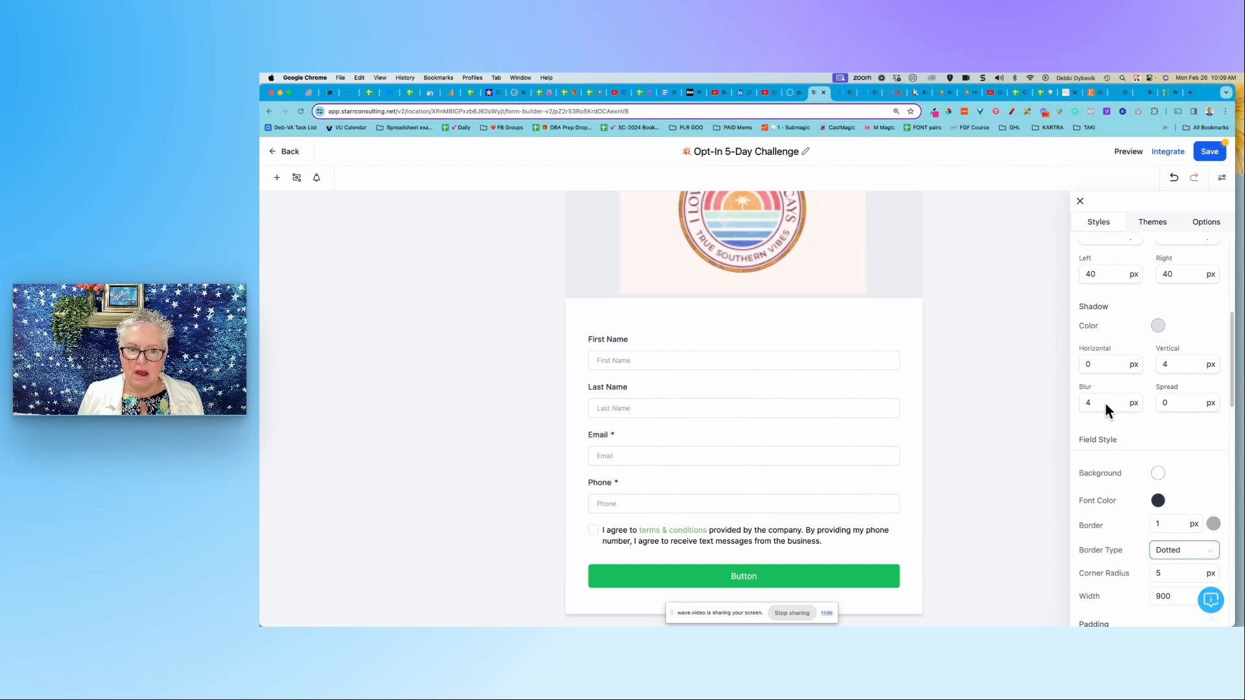
scroll(1103, 400, "up", 3)
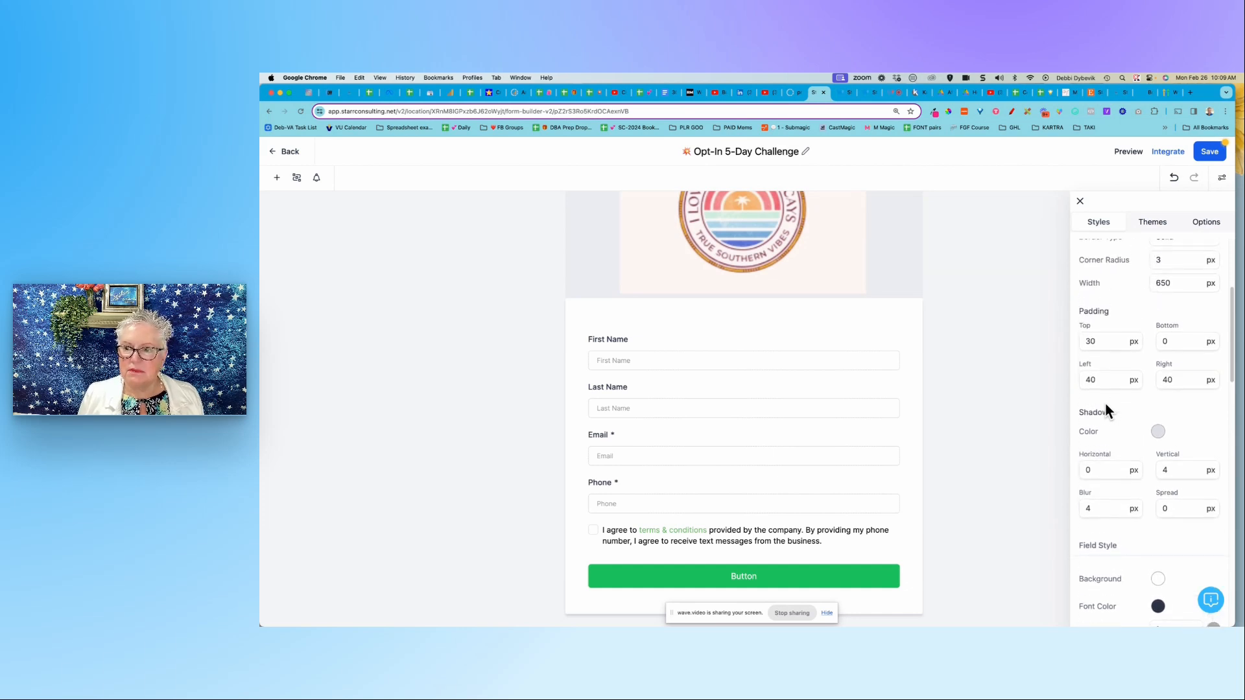
scroll(1106, 405, "up", 3)
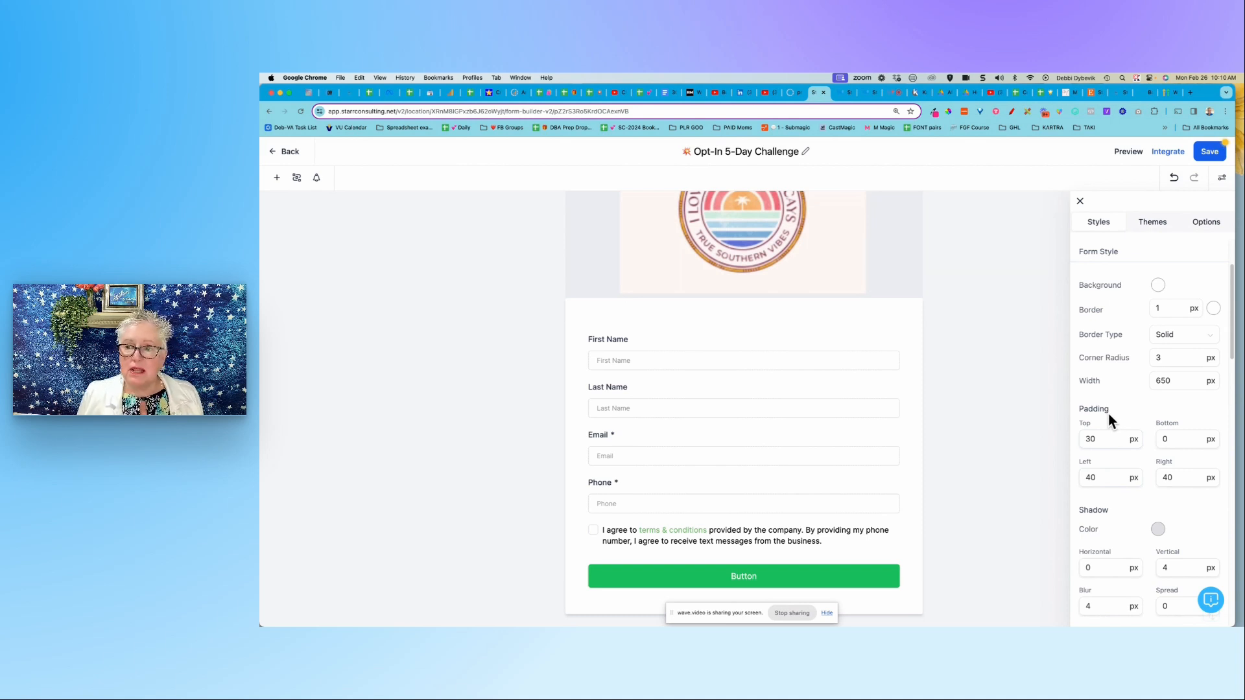
scroll(1109, 416, "up", 2)
scroll(1108, 420, "up", 3)
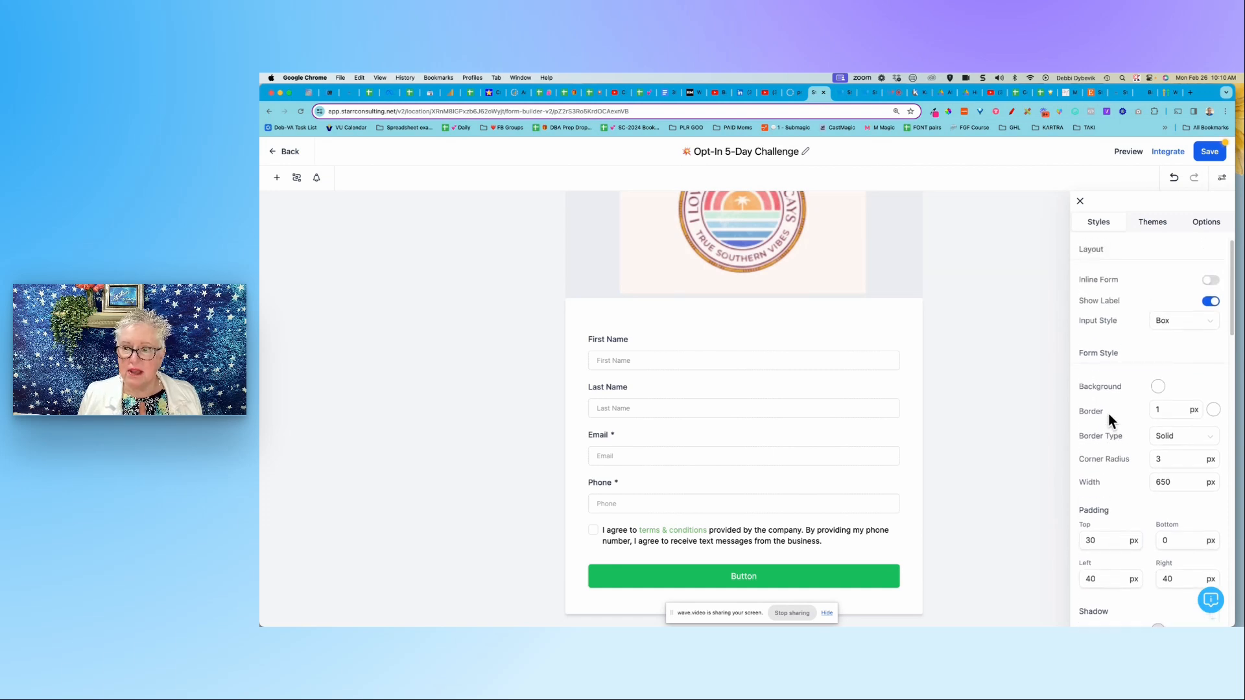
left_click(1150, 227)
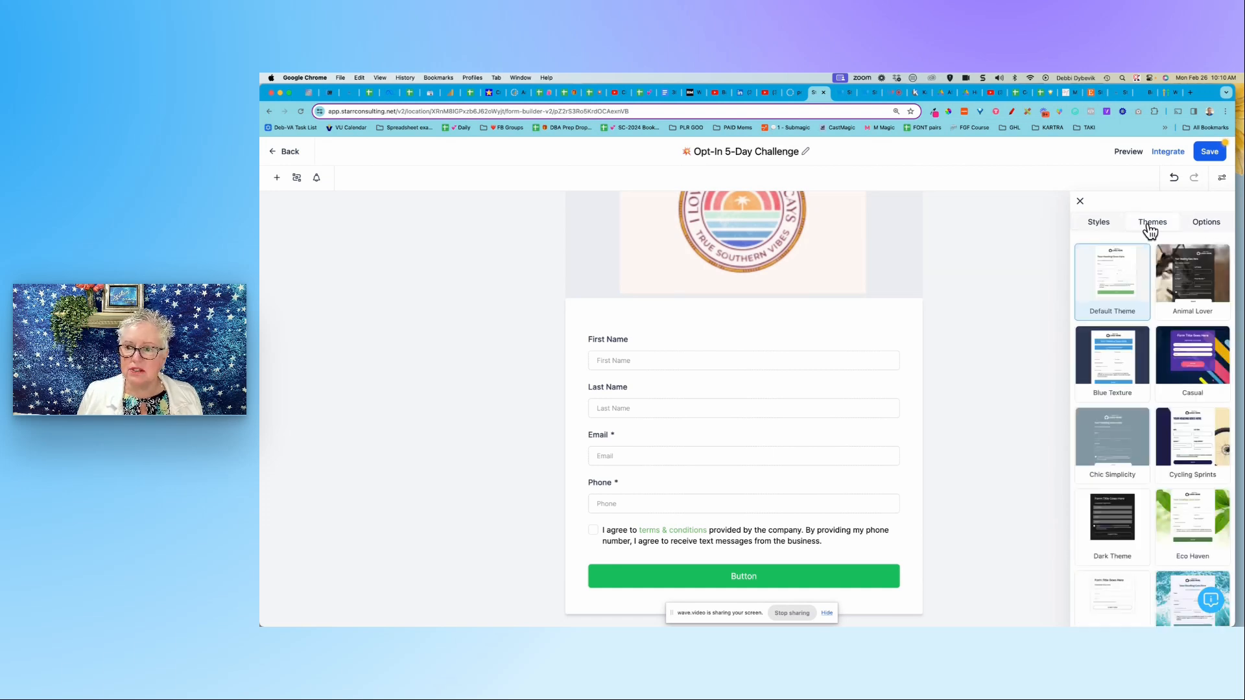
scroll(1120, 348, "down", 4)
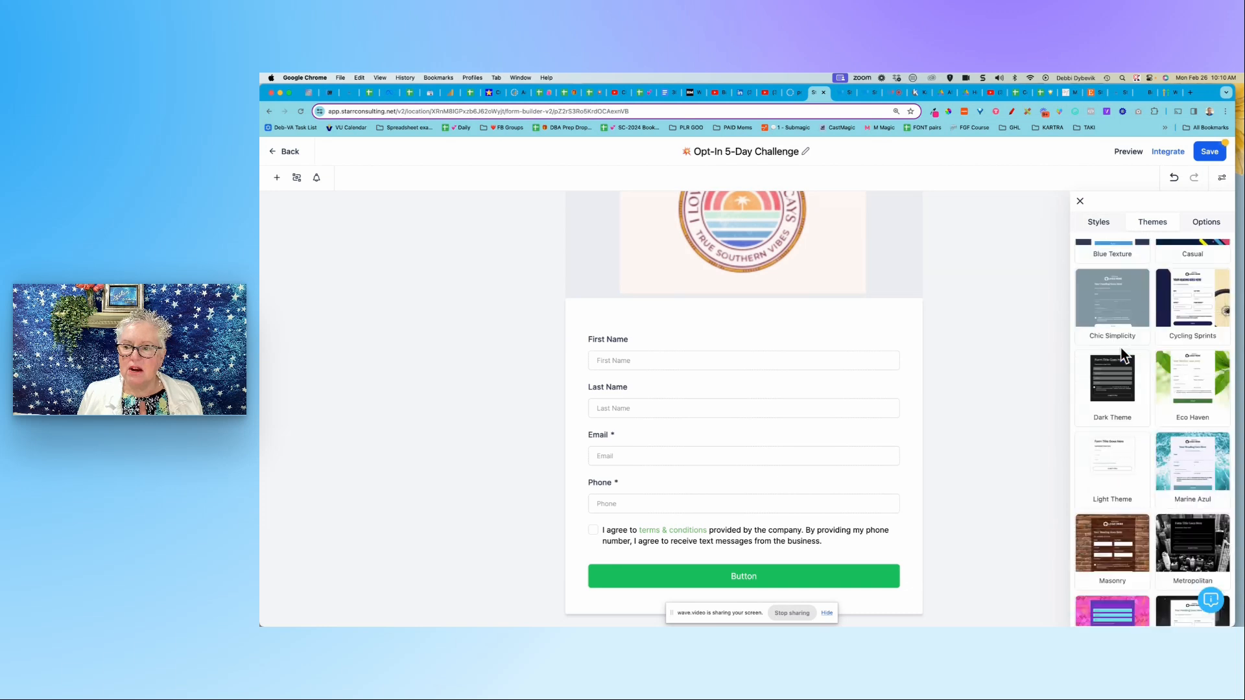
scroll(1120, 348, "down", 6)
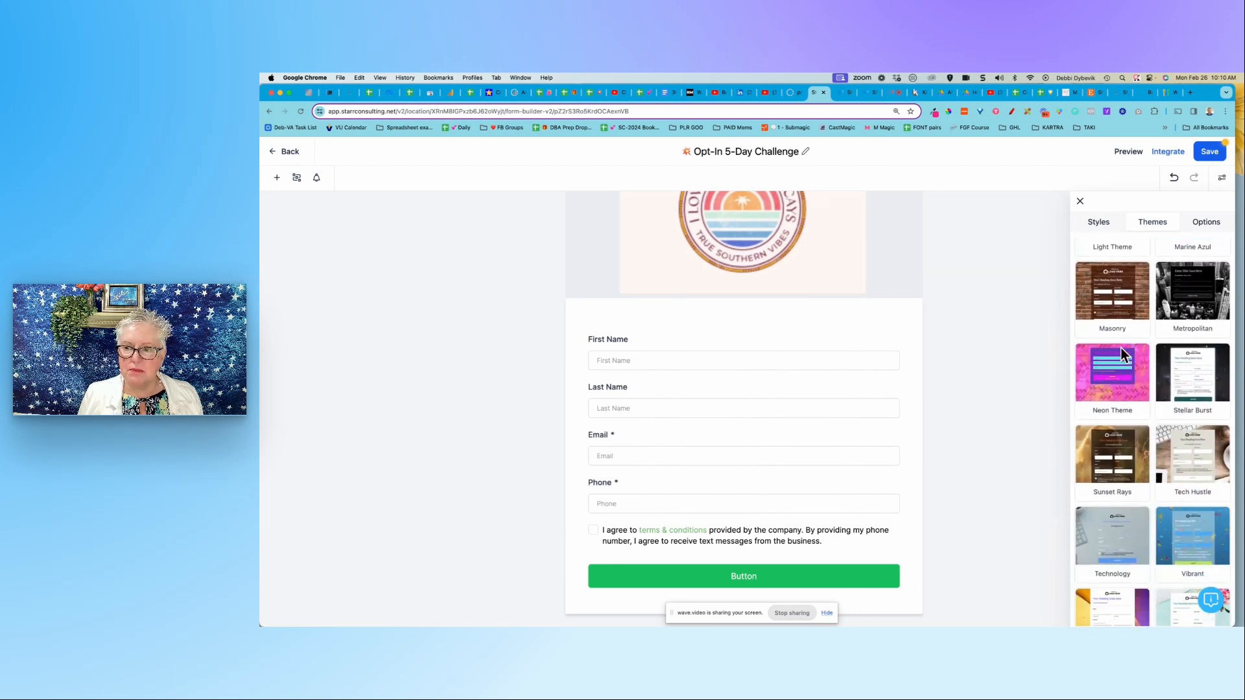
scroll(1120, 347, "up", 10)
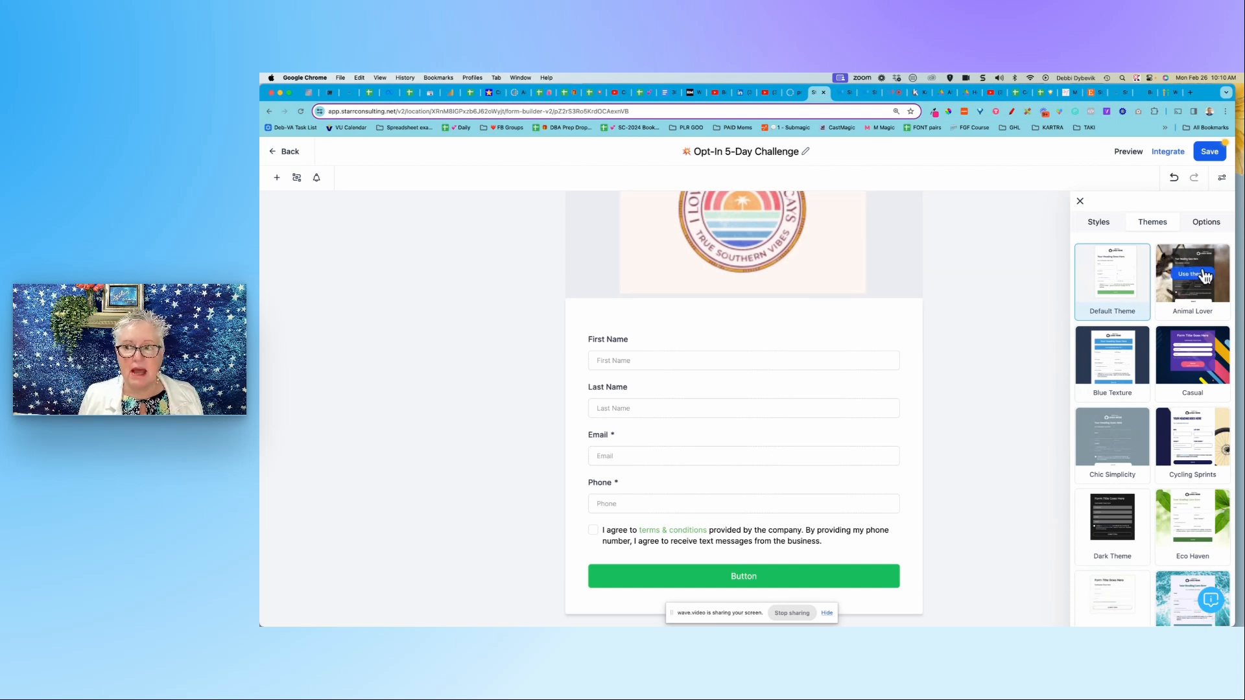
Step: Change the form's on-submit message to "Thank you - watch your email for this awesome digital goodie.", keeping Message as the submit action
left_click(1207, 231)
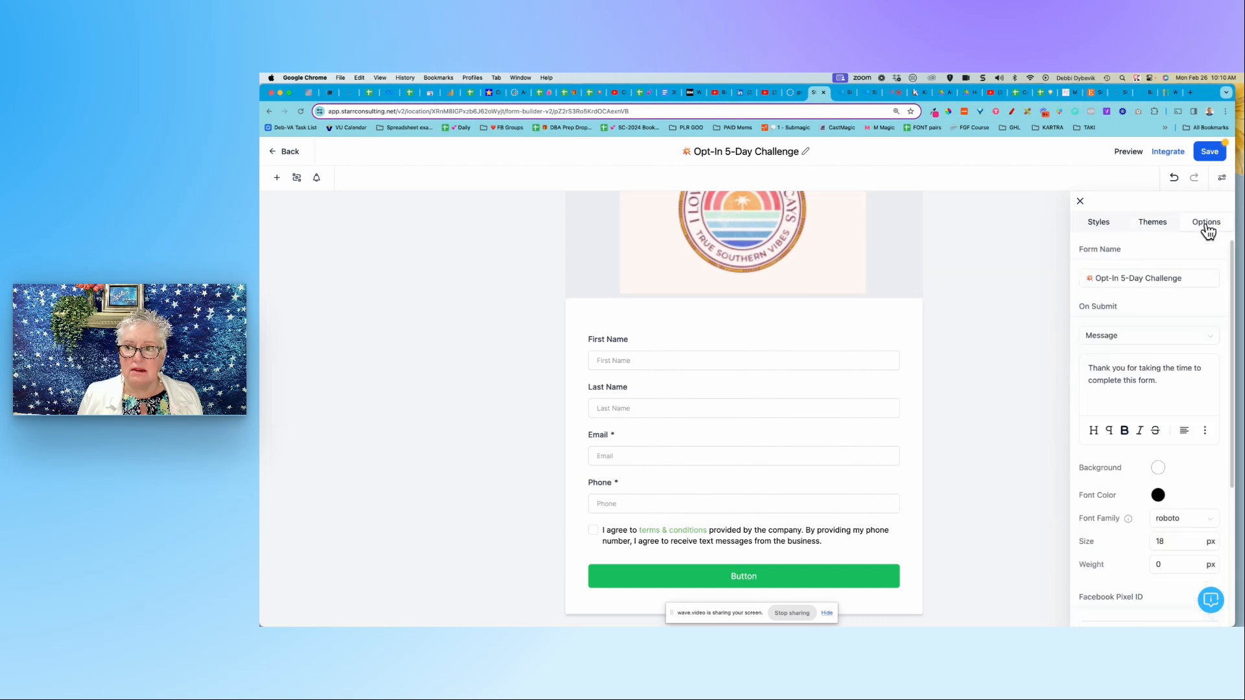
scroll(1158, 294, "down", 1)
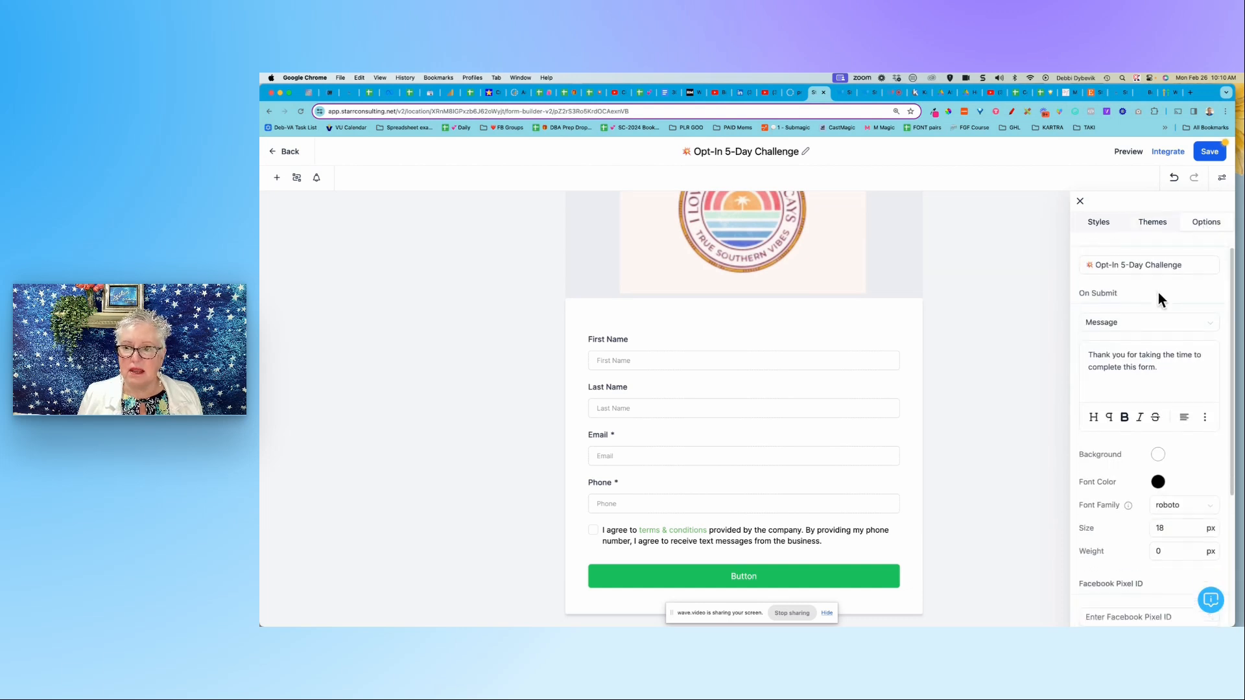
scroll(1158, 293, "up", 1)
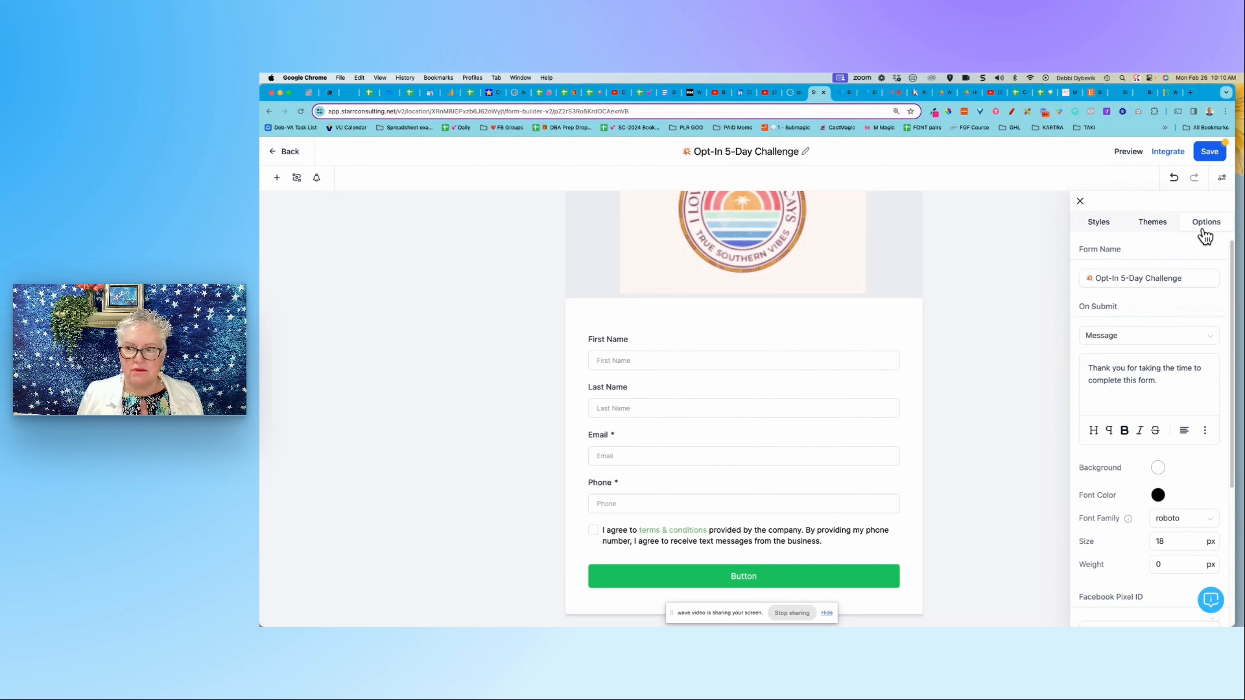
scroll(1165, 328, "down", 1)
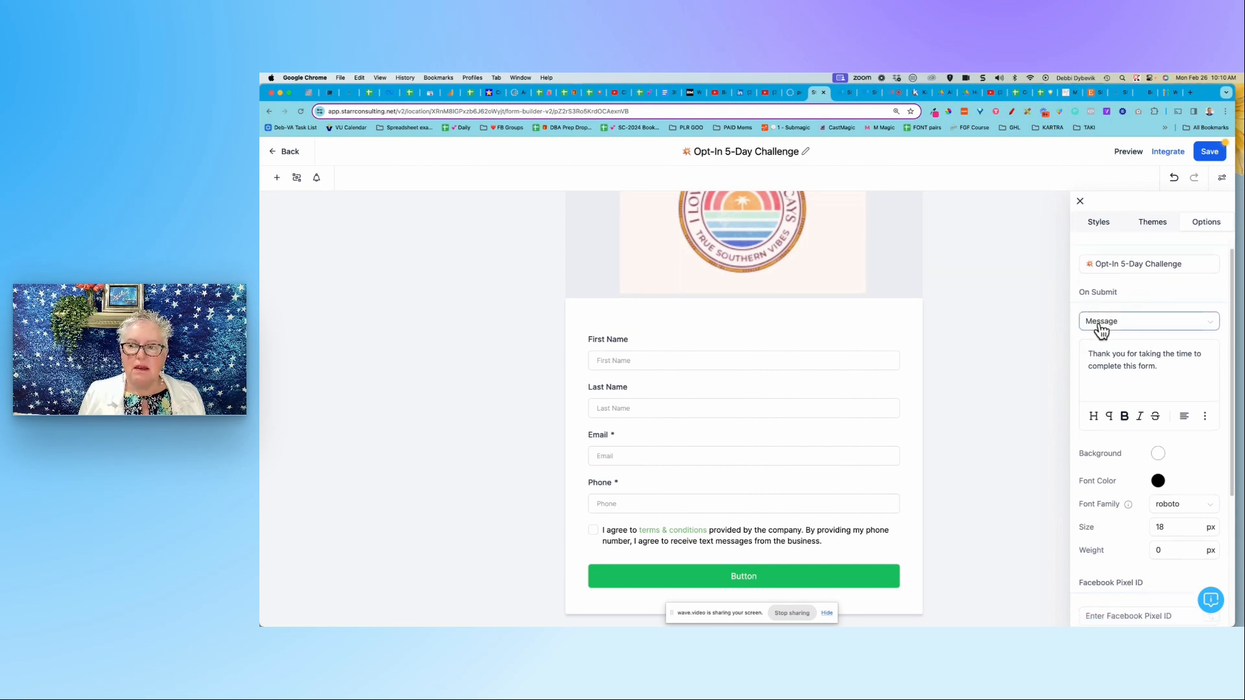
left_click(1159, 368)
key("BackSpace")
key("BackSpace")
key("BackSpace")
key("BackSpace")
key("BackSpace")
key("BackSpace")
key("BackSpace")
key("BackSpace")
key("BackSpace")
key("BackSpace")
key("BackSpace")
key("BackSpace")
key("BackSpace")
key("BackSpace")
key("BackSpace")
key("BackSpace")
key("BackSpace")
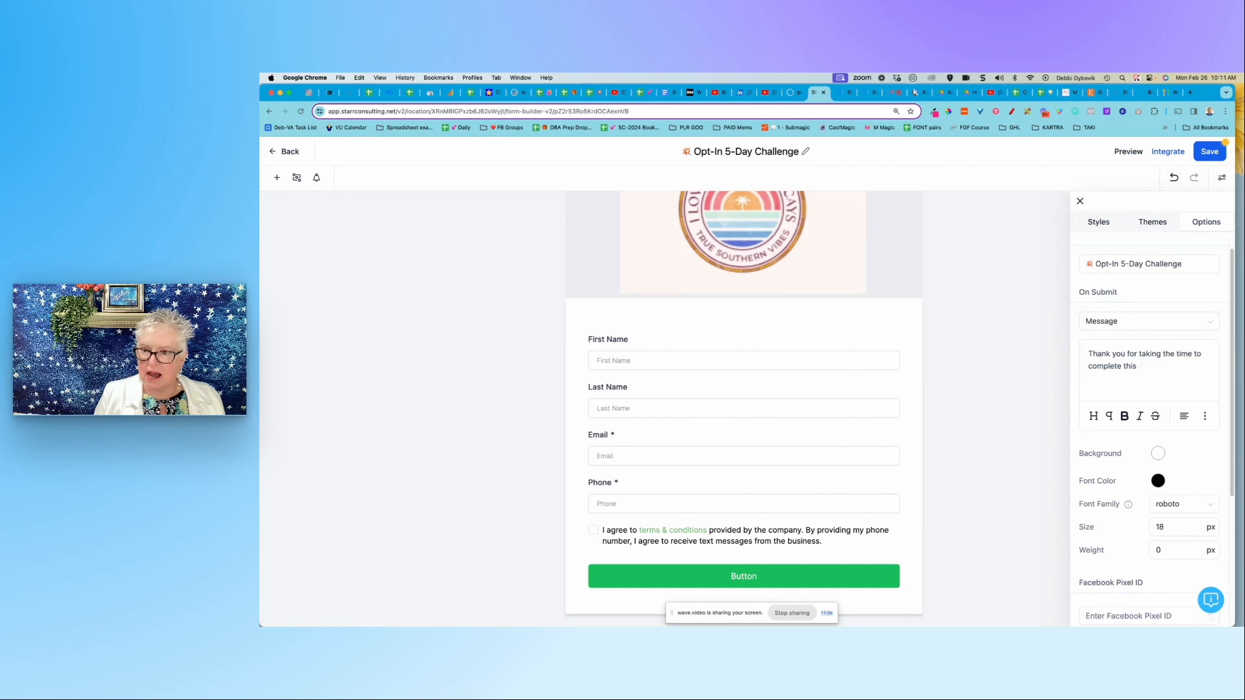
key("BackSpace")
key("BackSpace")
key("BackSpace")
key("BackSpace")
key("BackSpace")
key("BackSpace")
key("BackSpace")
key("BackSpace")
key("BackSpace")
key("BackSpace")
key("BackSpace")
key("BackSpace")
key("BackSpace")
key("BackSpace")
key("BackSpace")
key("BackSpace")
key("BackSpace")
key("BackSpace")
key("BackSpace")
key("BackSpace")
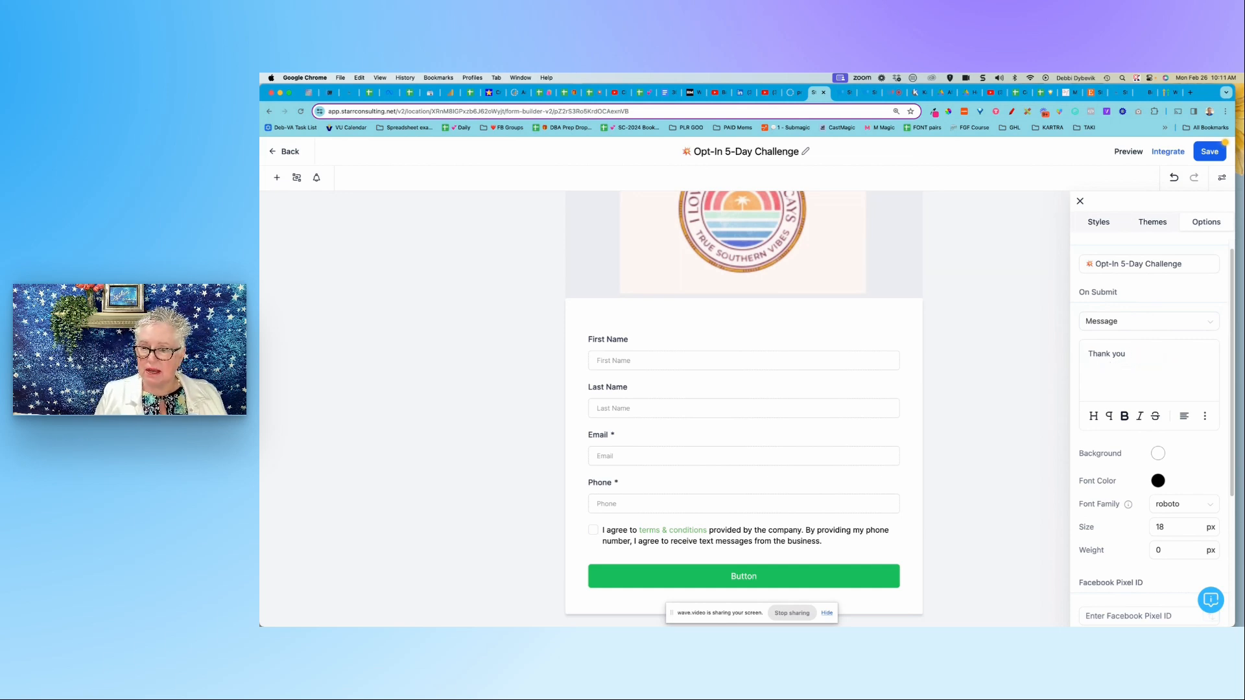
type("- watch")
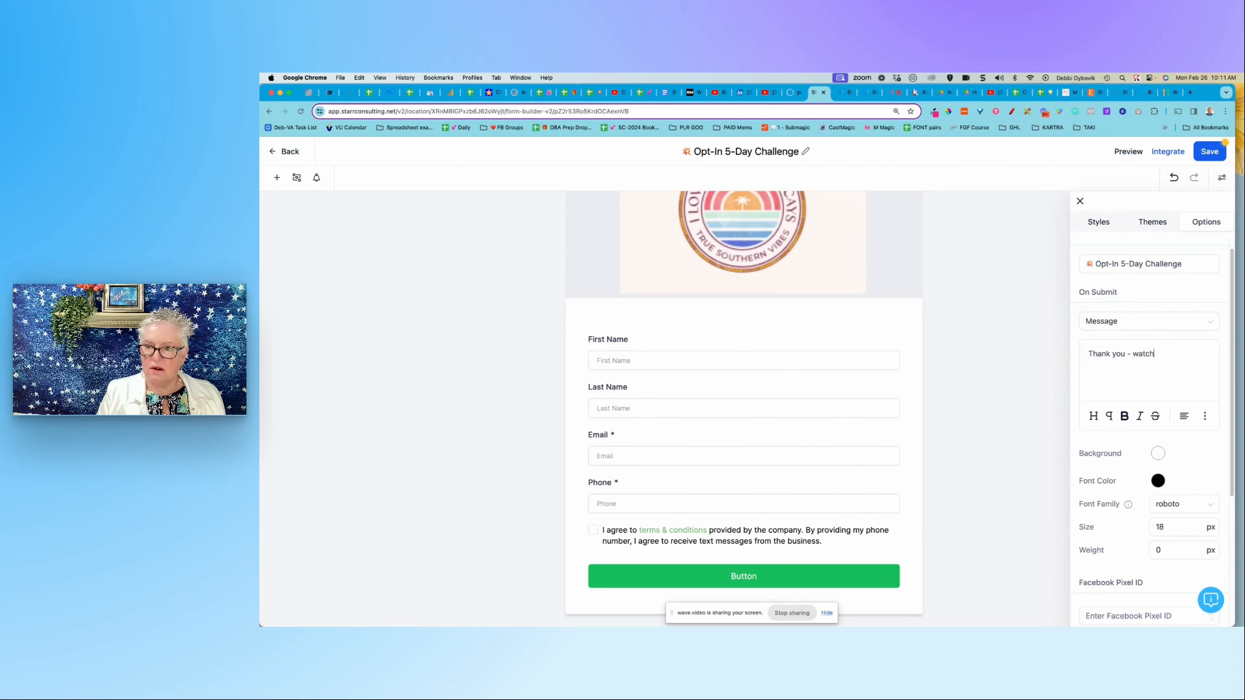
type(" your email for this ")
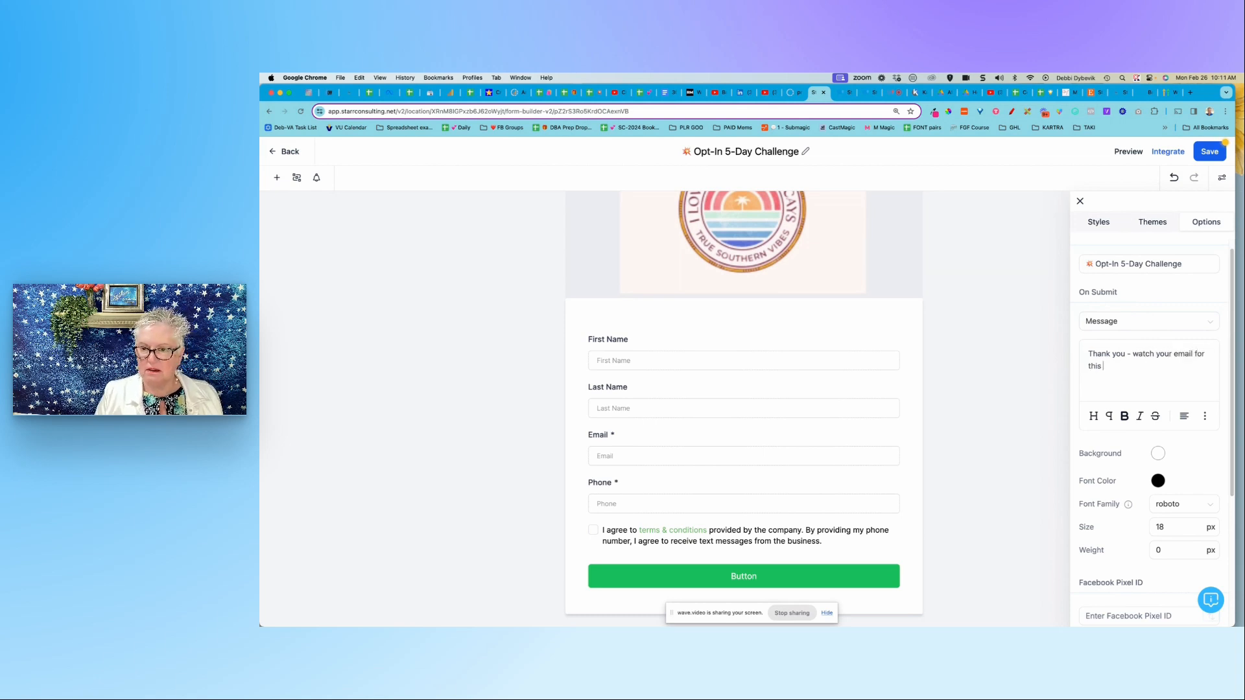
type("awesome di")
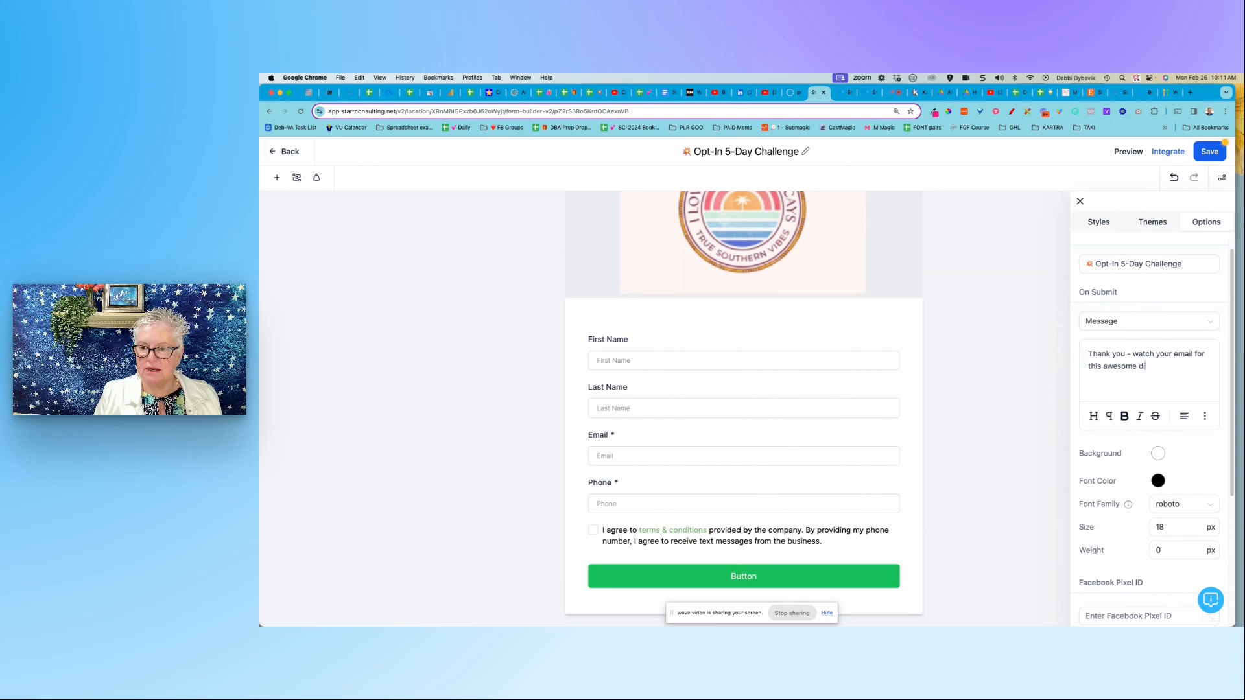
type("gital a")
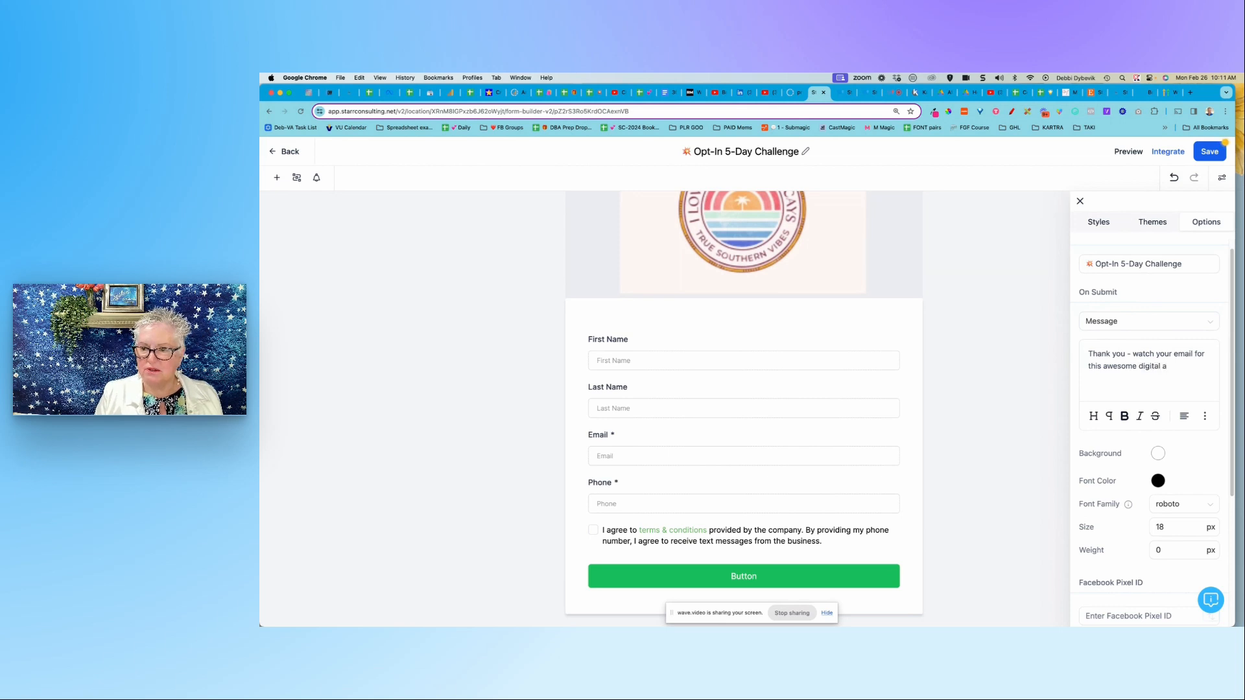
key("BackSpace")
type("goodie.")
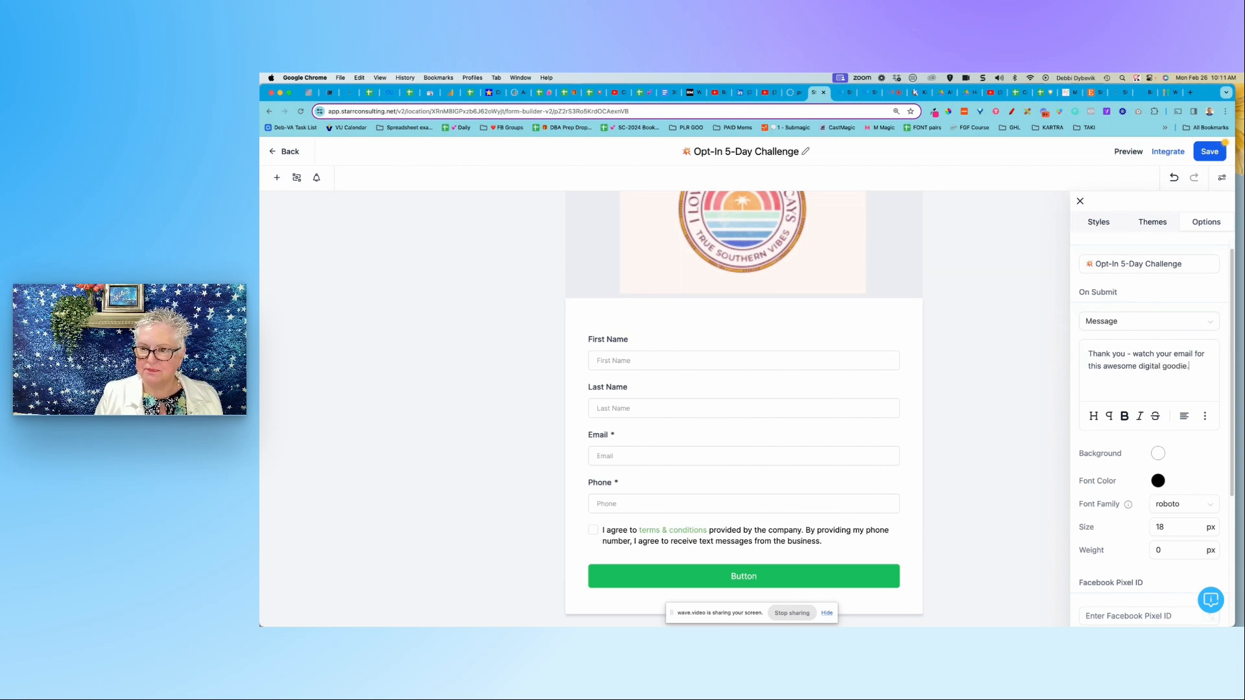
left_click(1125, 327)
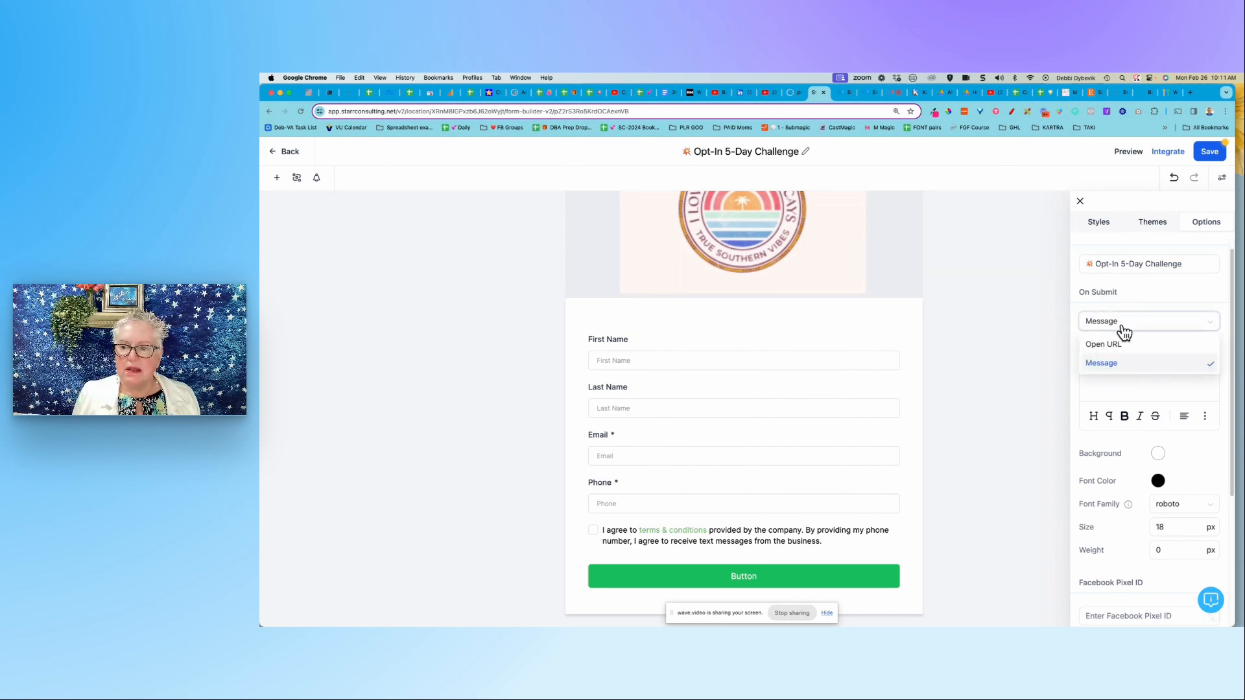
left_click(1128, 324)
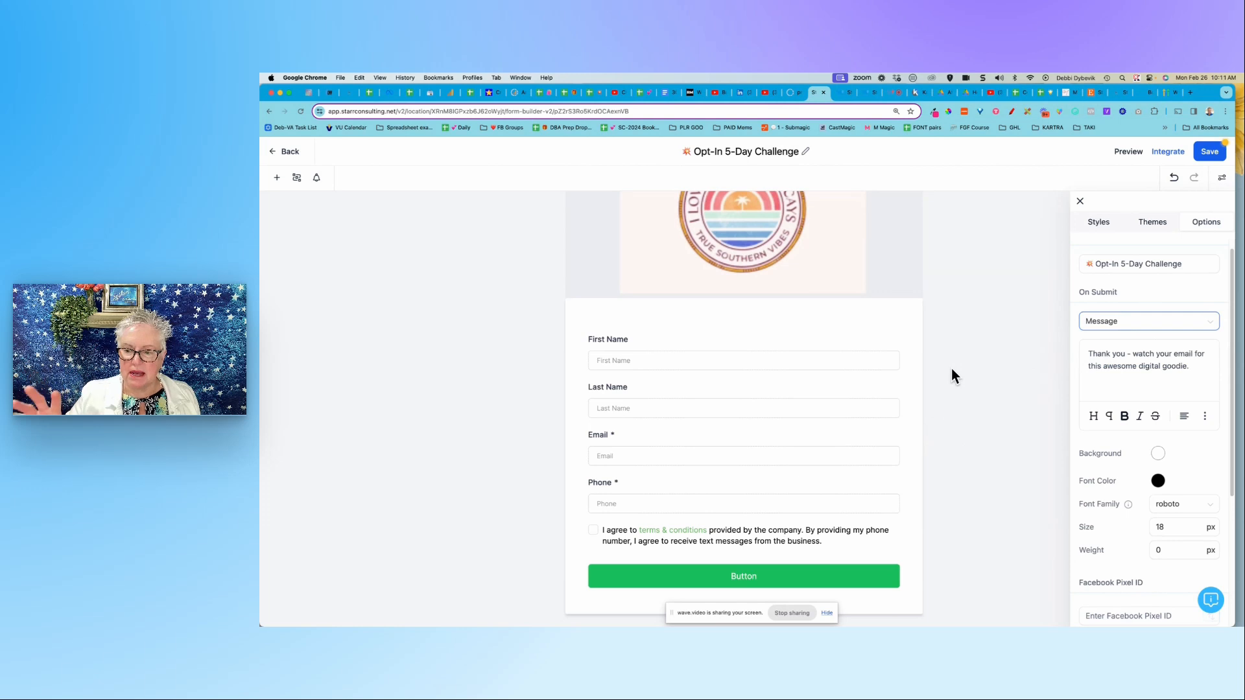
Step: Shorten the browser window from its lower edge and turn on Sticky Contact in the form settings
scroll(1150, 403, "down", 3)
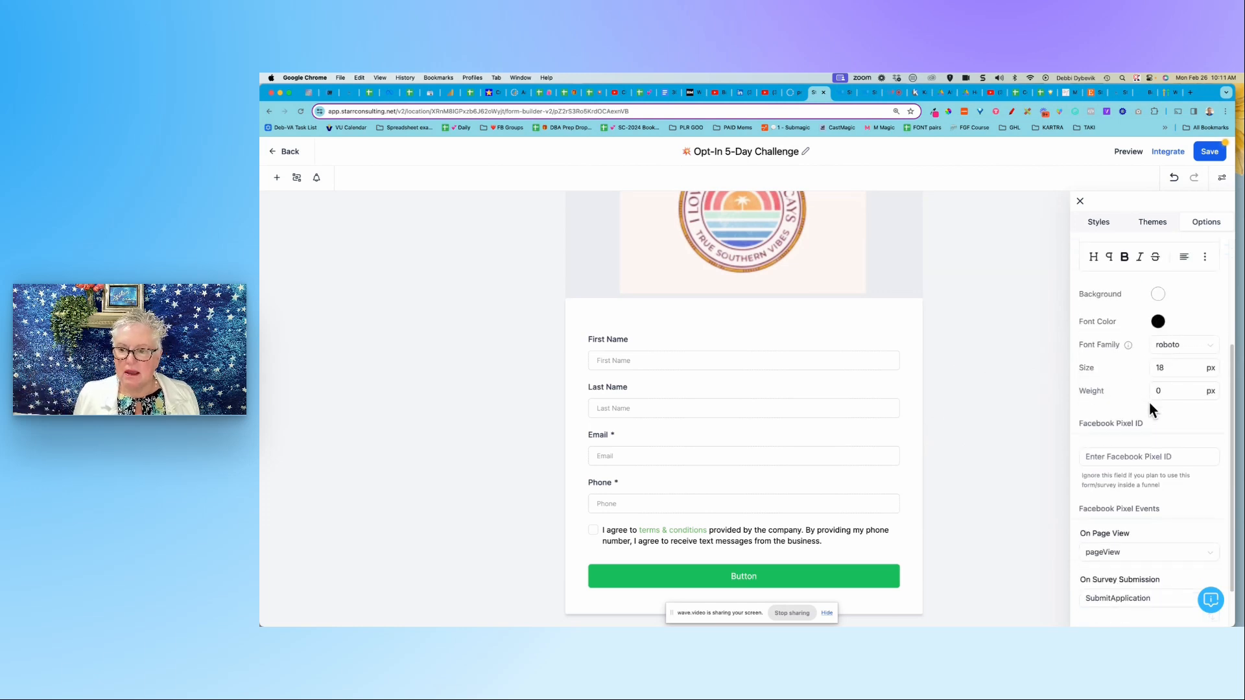
scroll(1149, 399, "up", 3)
scroll(1149, 400, "down", 5)
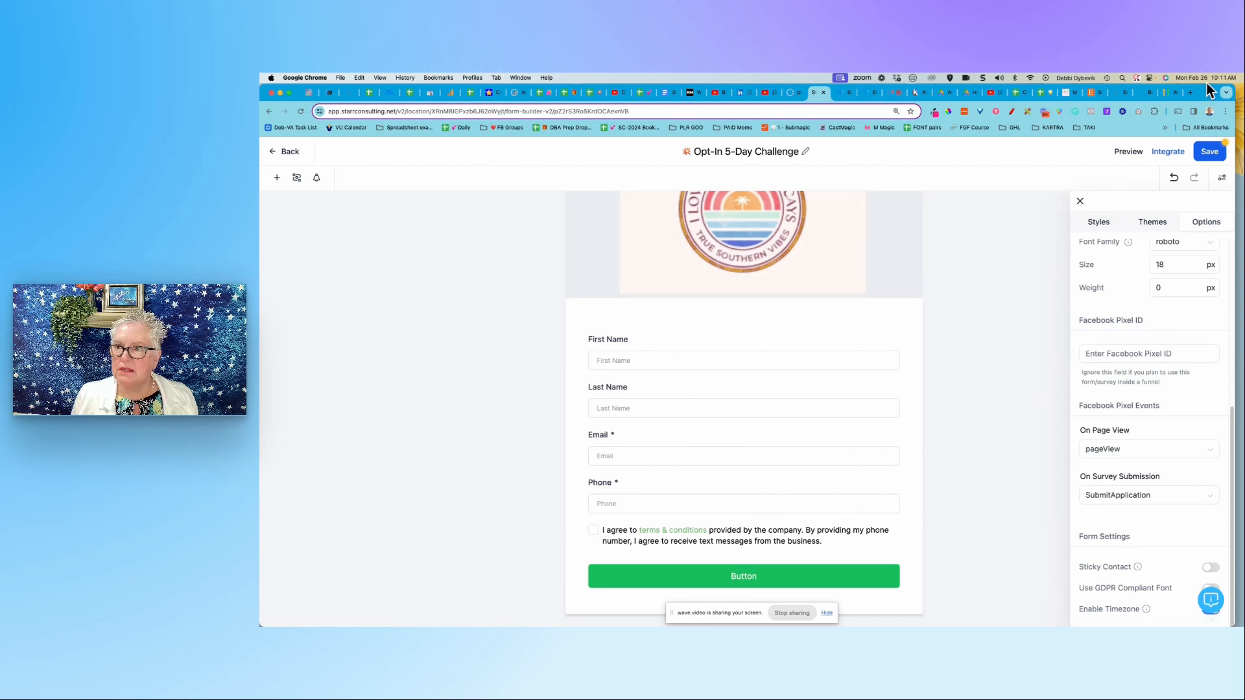
mouse_move(1207, 85)
left_mouse_down()
mouse_move(1207, 123)
mouse_move(1197, 96)
left_mouse_up()
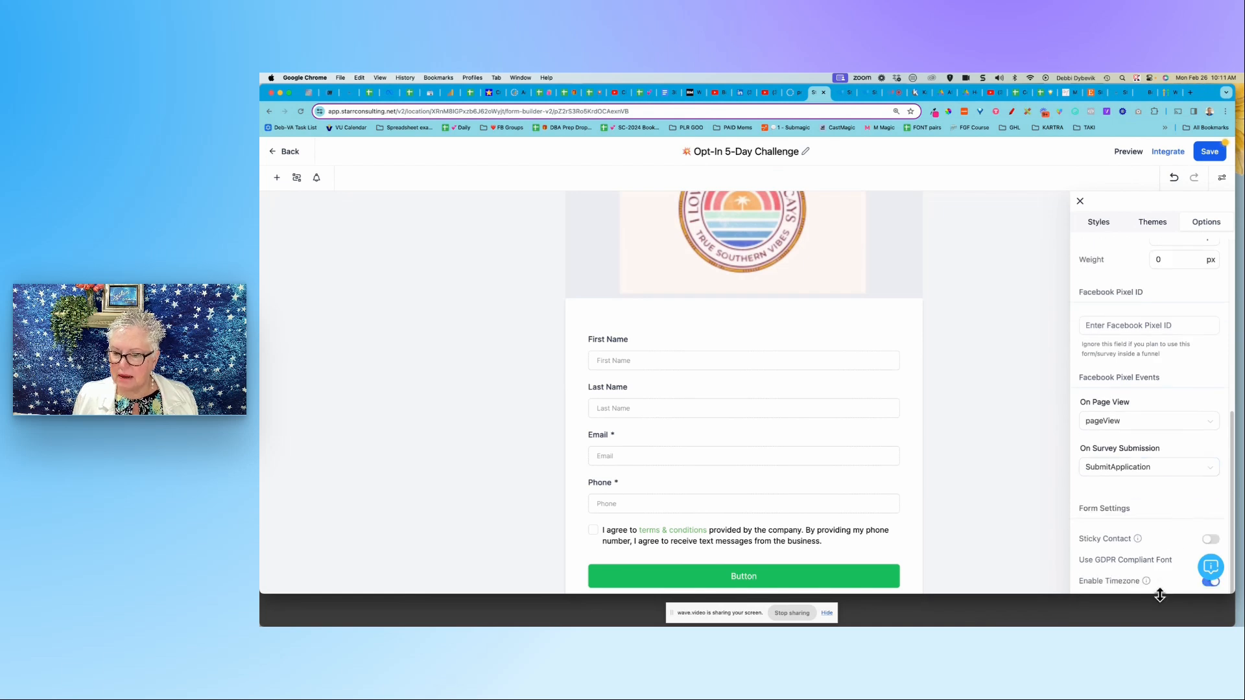
left_click_drag(1161, 594, 1168, 556)
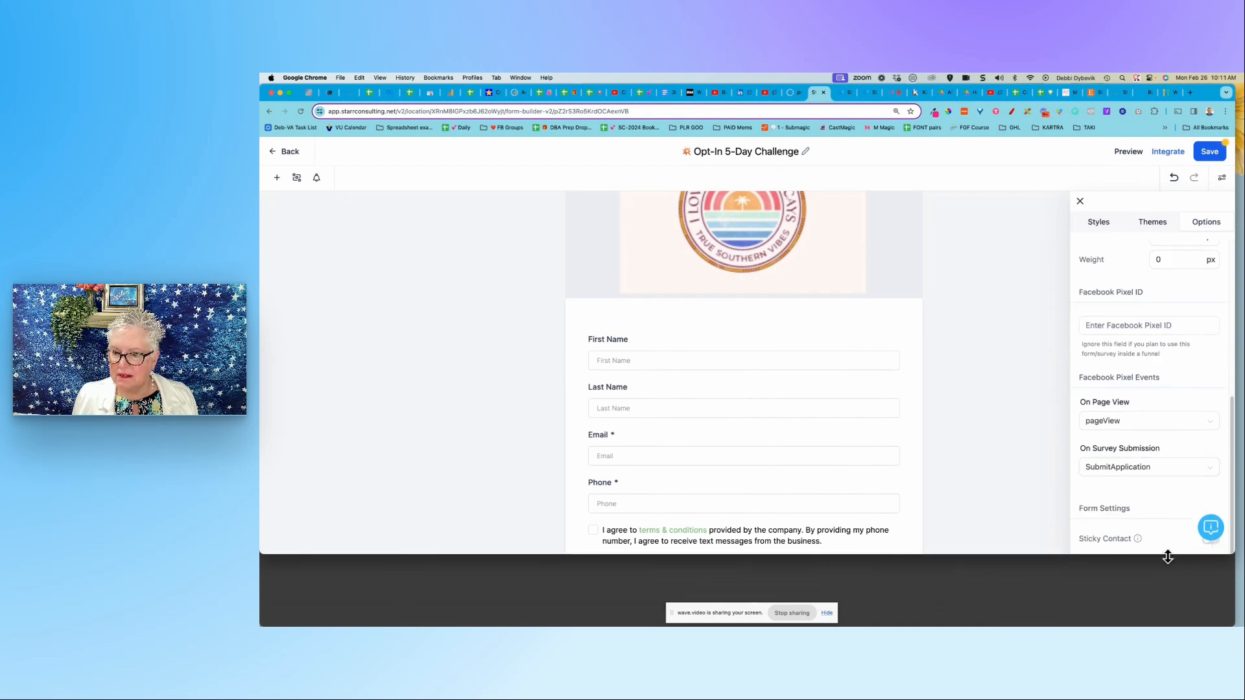
scroll(1161, 441, "down", 2)
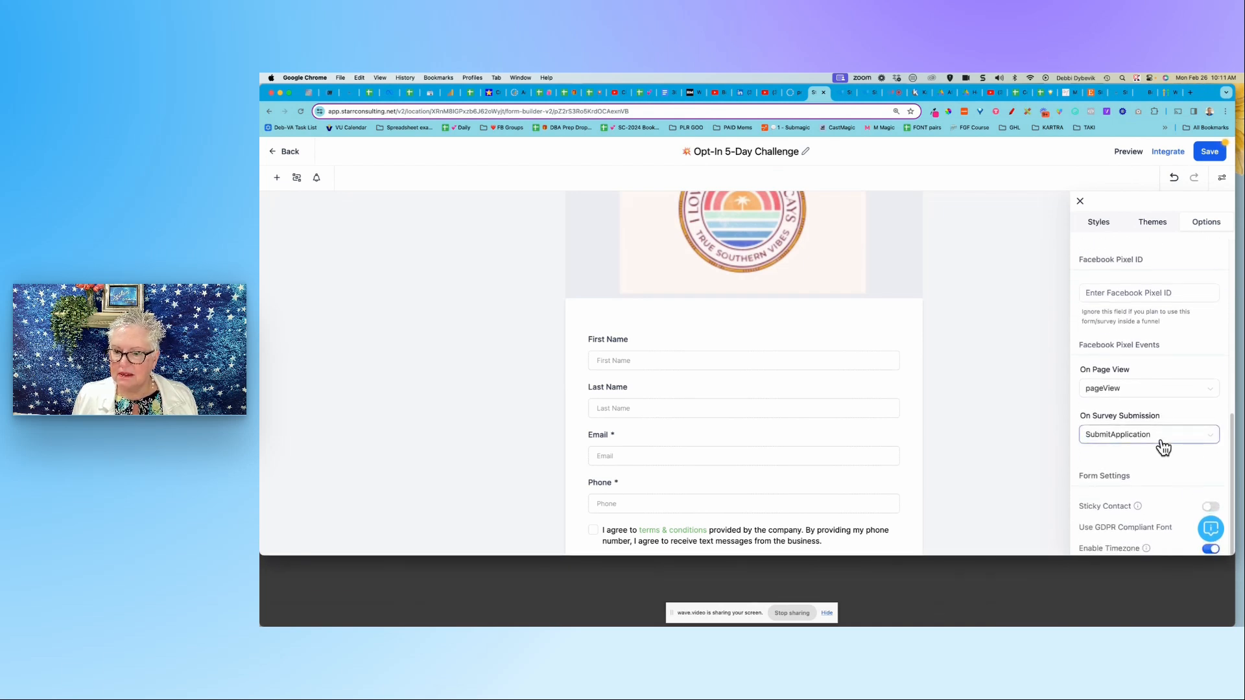
left_click(1213, 509)
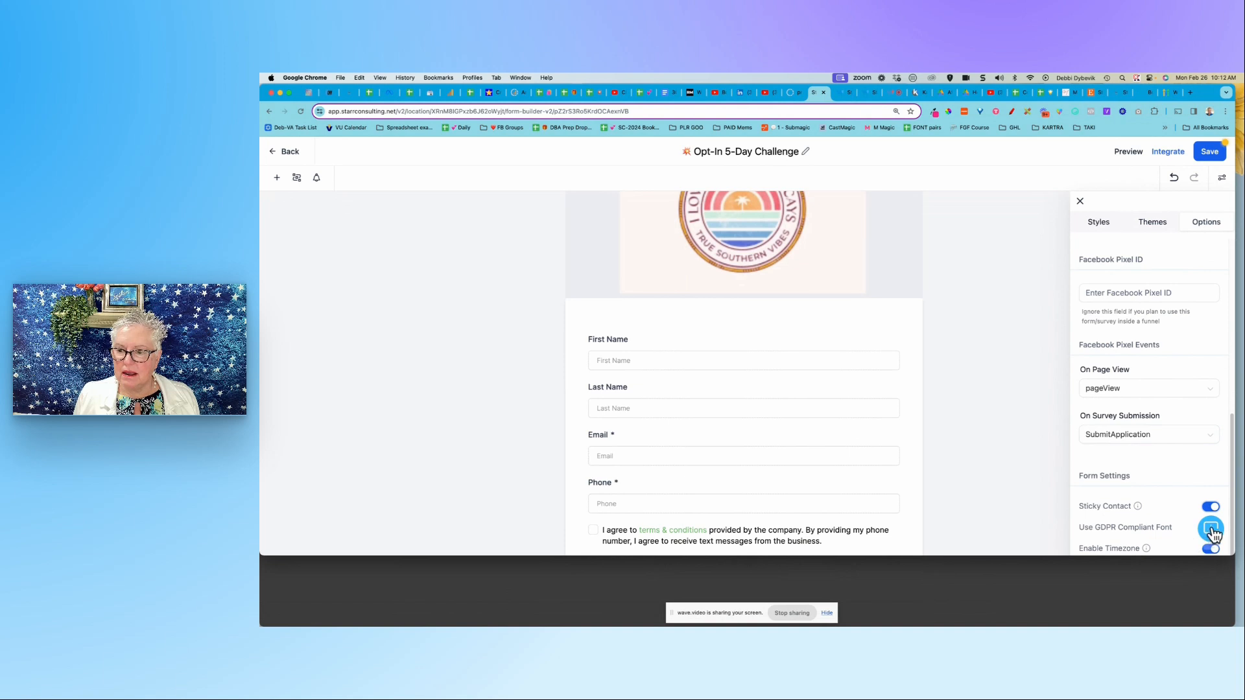
Step: Lengthen the browser window downward and turn on Use GDPR Compliant Font in the form settings
left_click_drag(1170, 562, 1175, 606)
left_click(1211, 580)
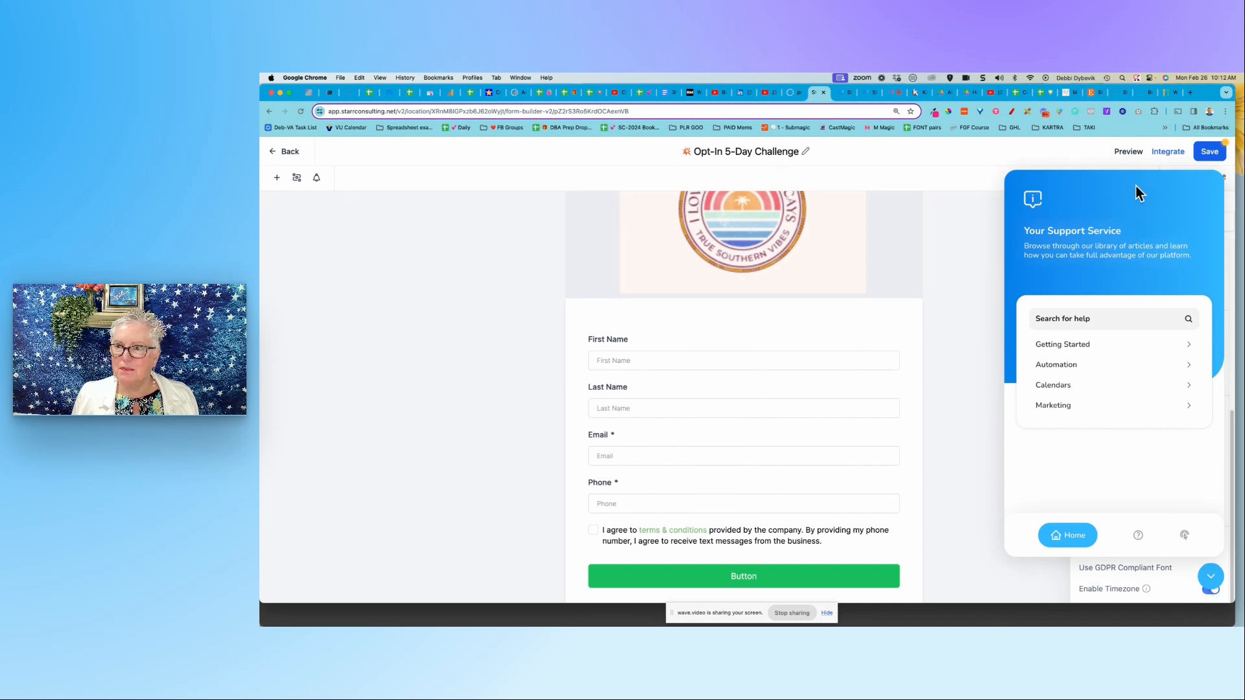
left_click(1211, 576)
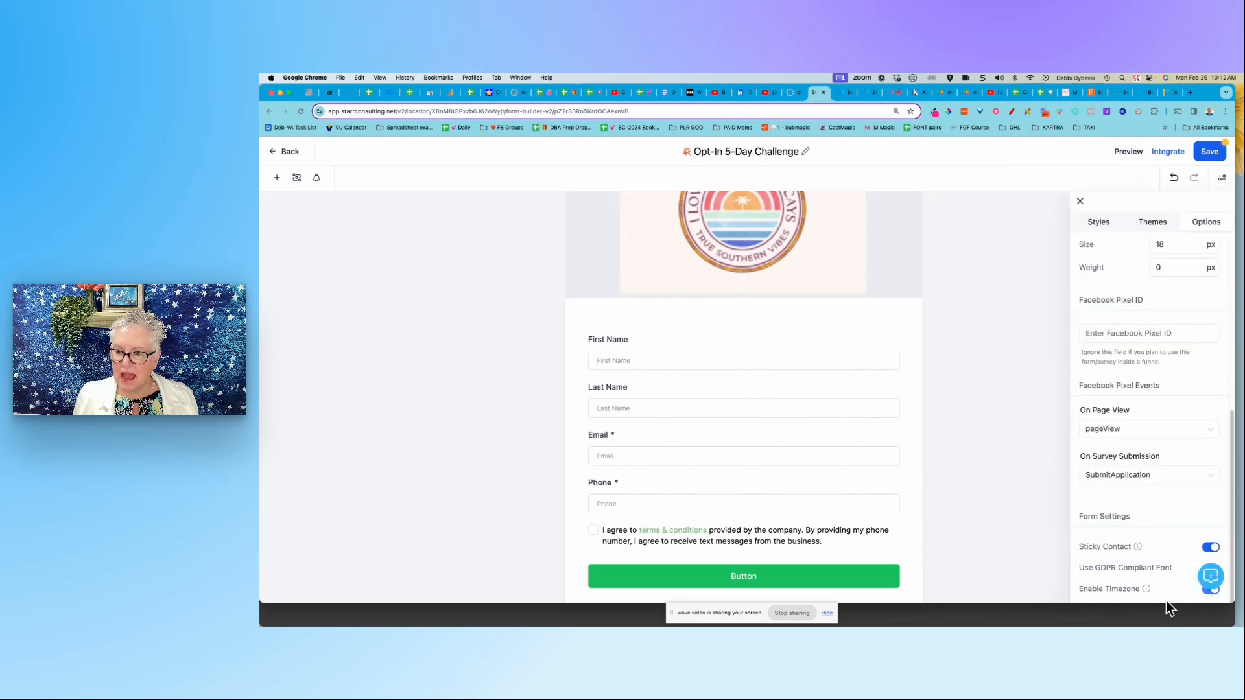
scroll(1168, 612, "up", 1)
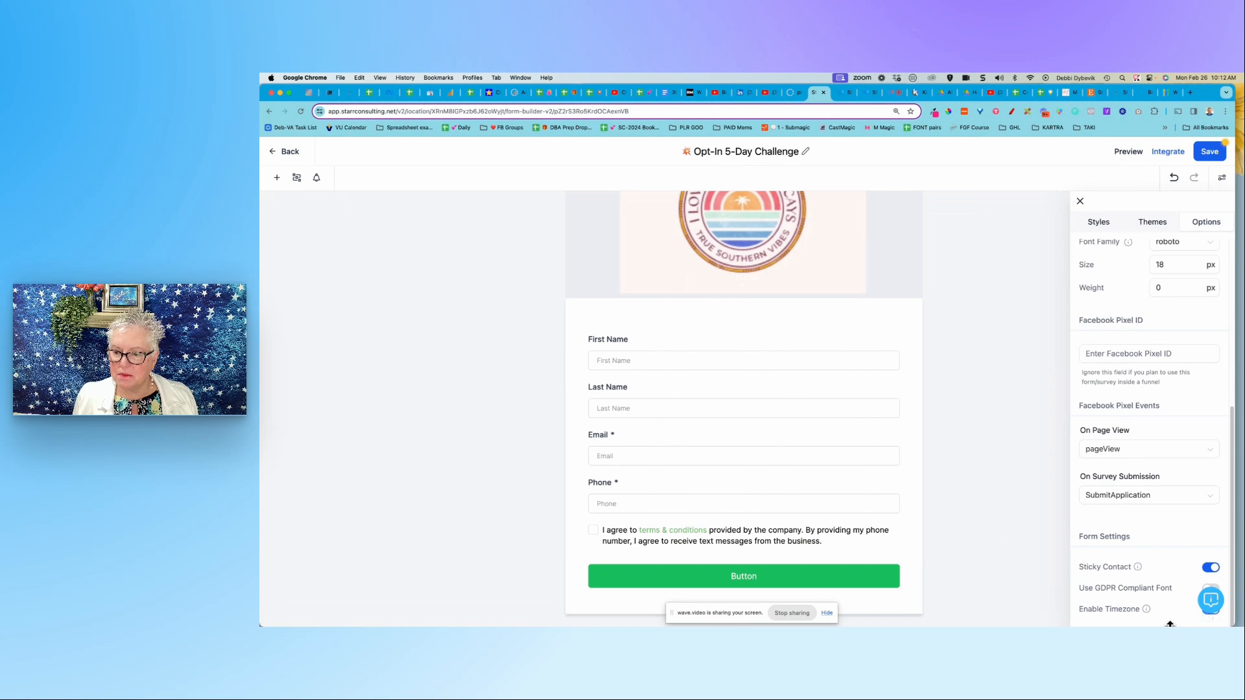
left_click(1217, 596)
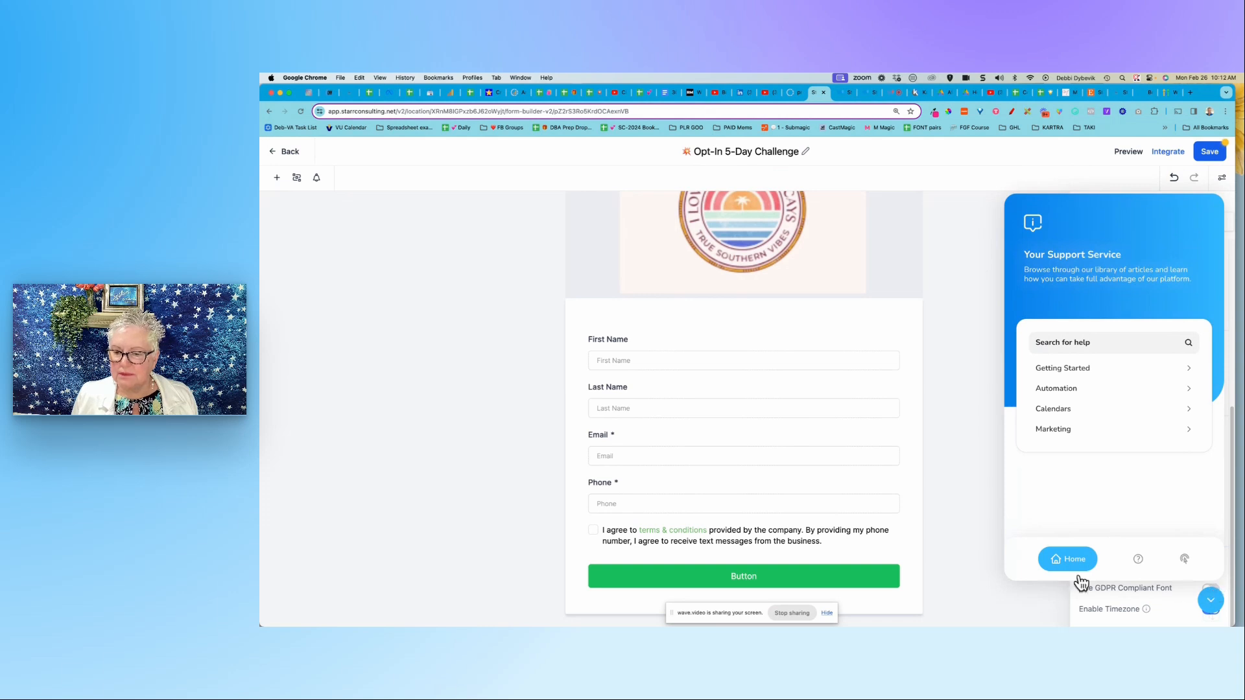
left_click(1209, 602)
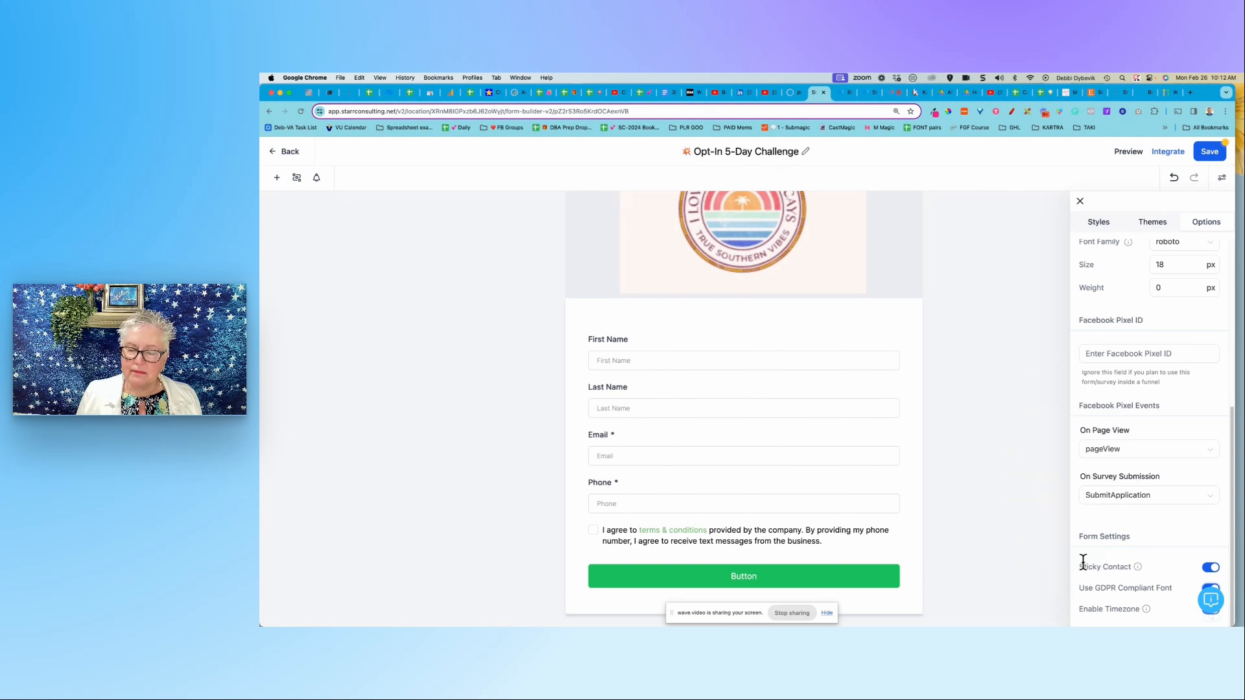
scroll(1178, 459, "up", 3)
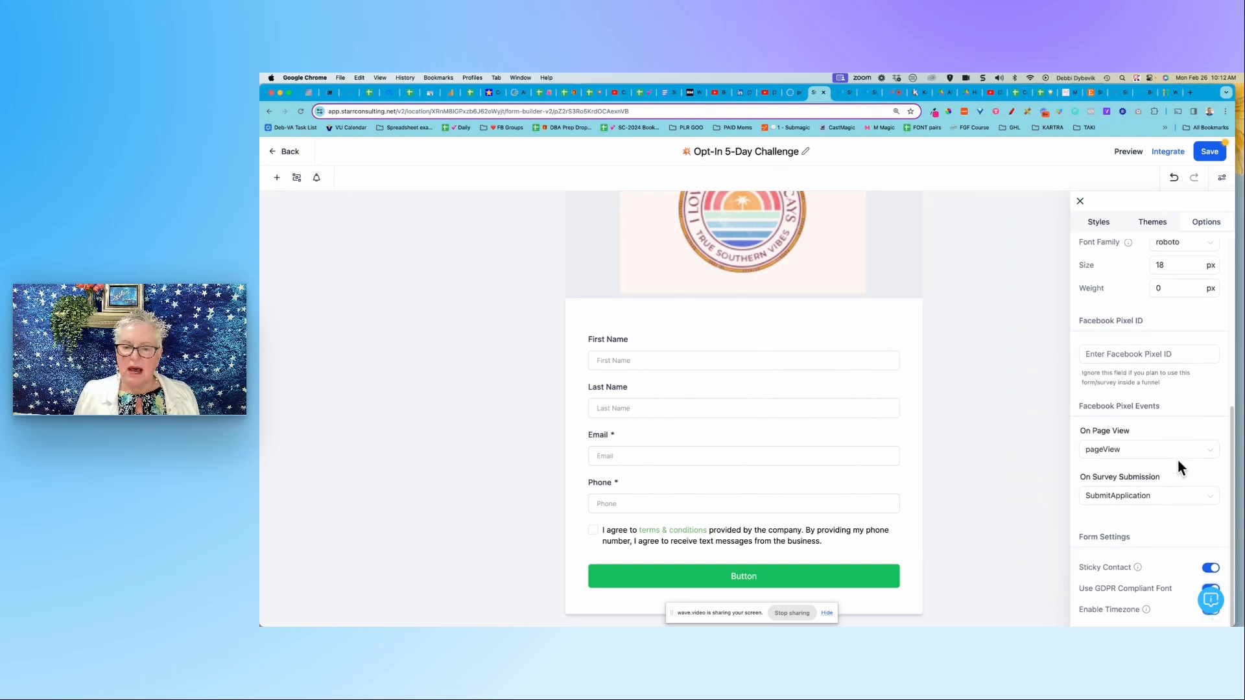
scroll(1178, 460, "down", 3)
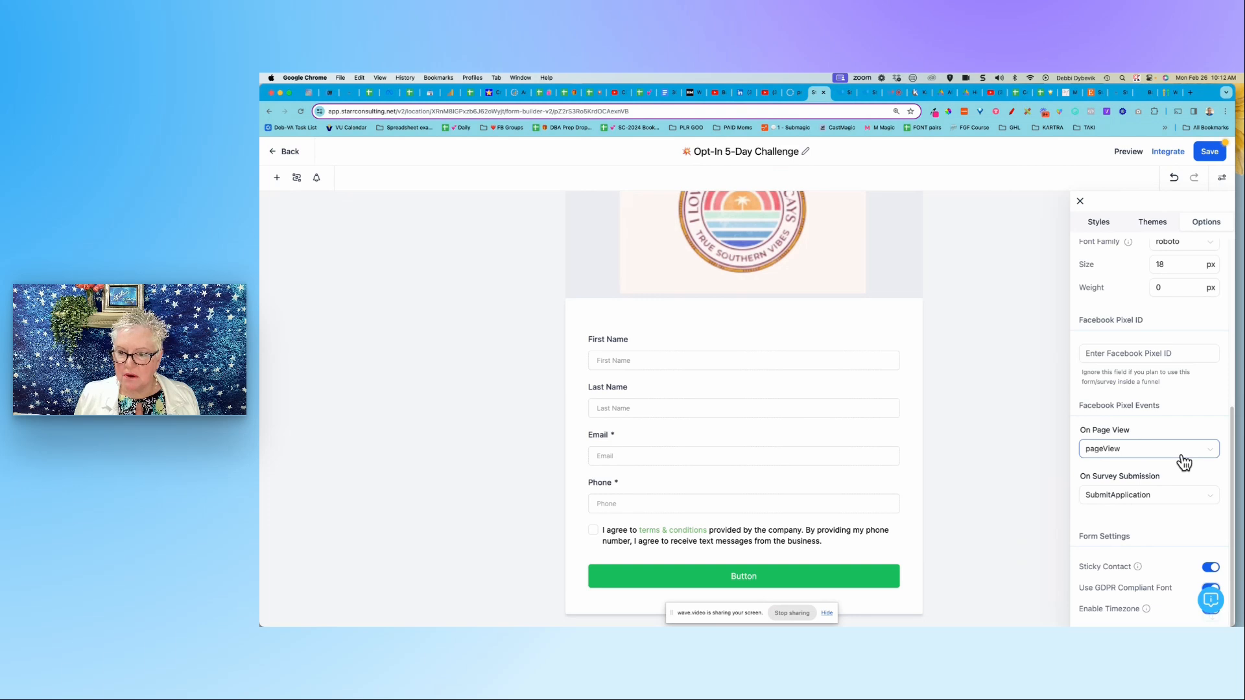
scroll(1184, 462, "up", 1)
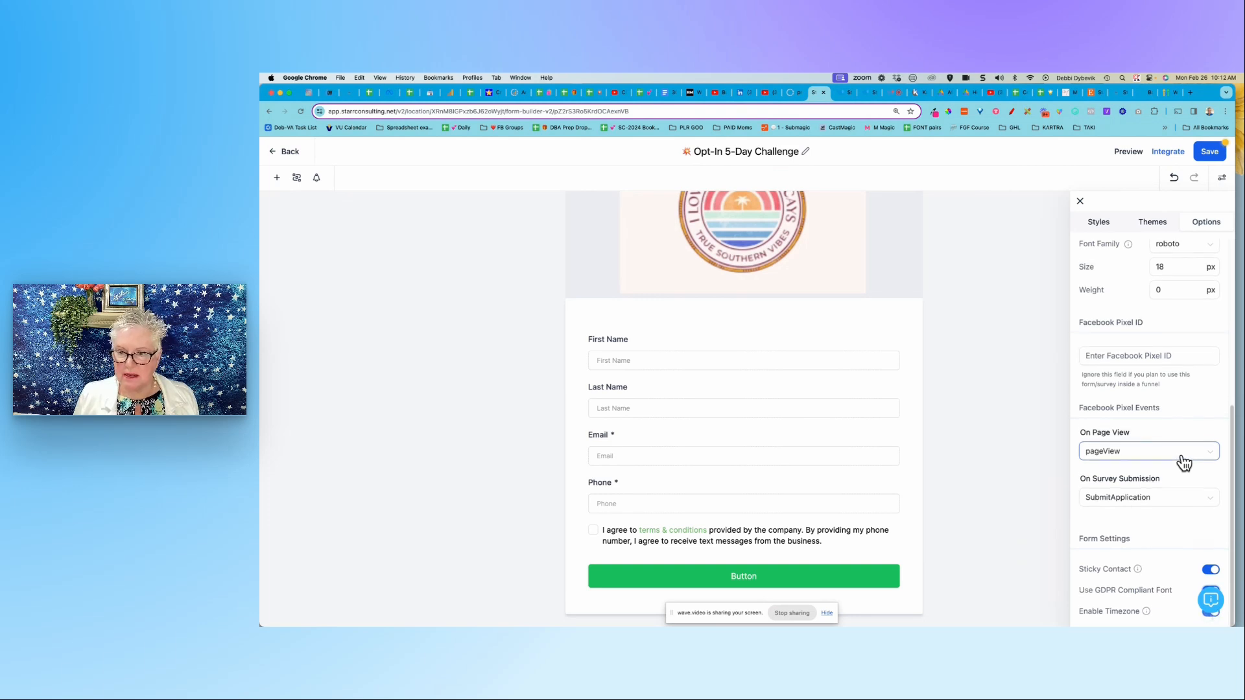
scroll(1184, 463, "up", 1)
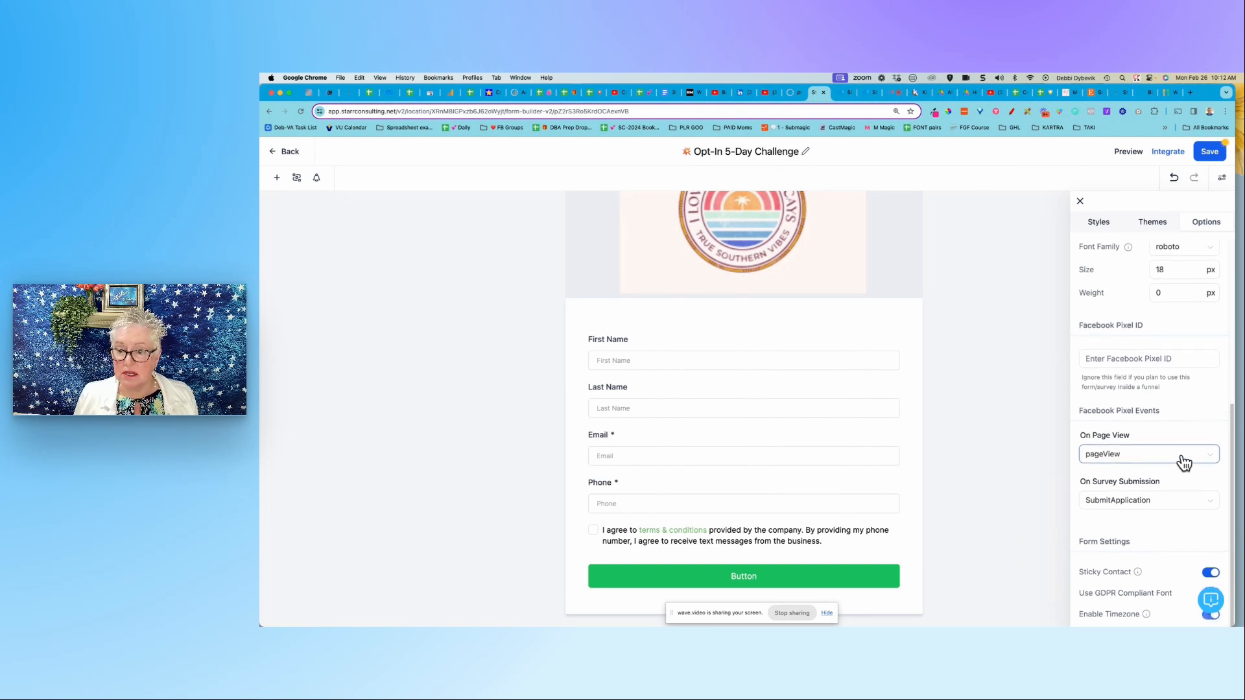
scroll(1184, 463, "up", 8)
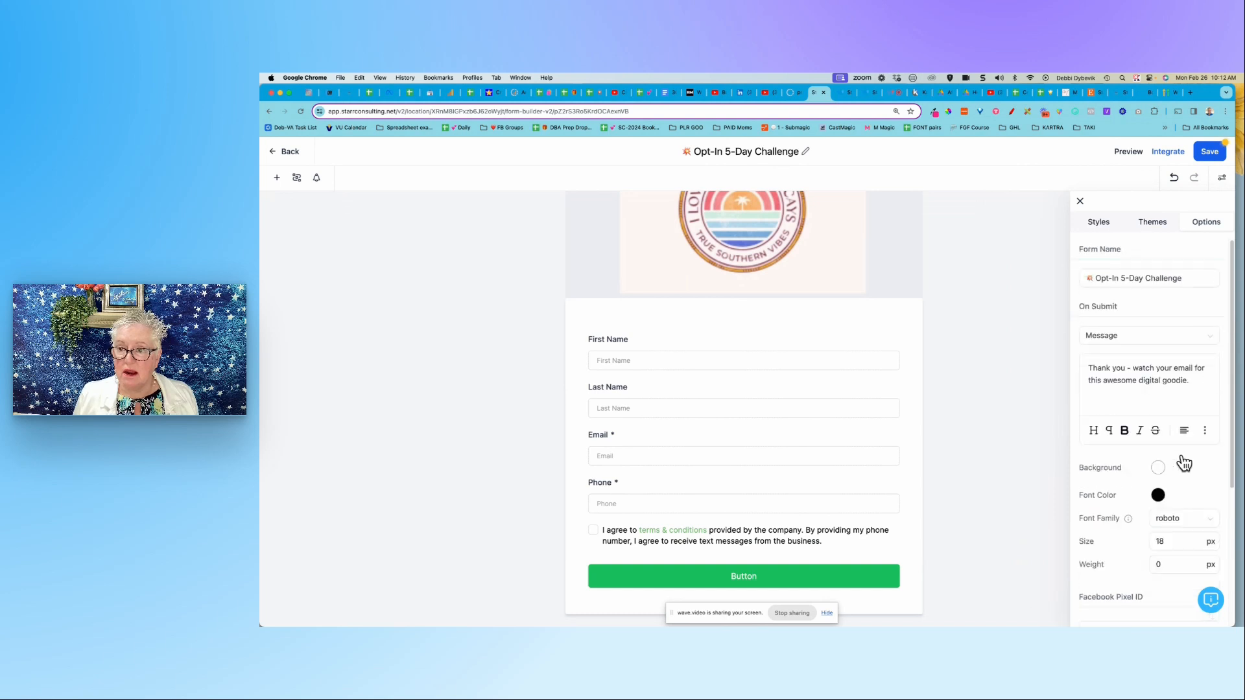
Step: Set the background color of the form's submit button to the pink shade #C25C97FA
left_click(1100, 227)
left_click(832, 577)
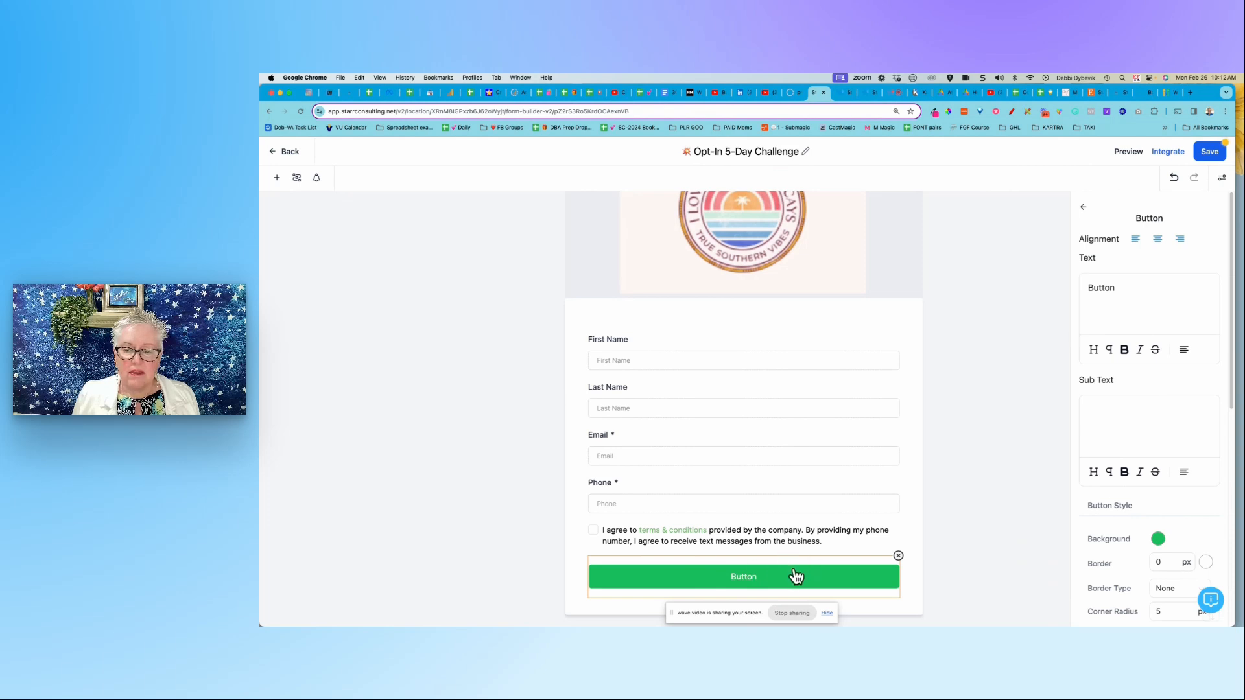
scroll(956, 551, "down", 1)
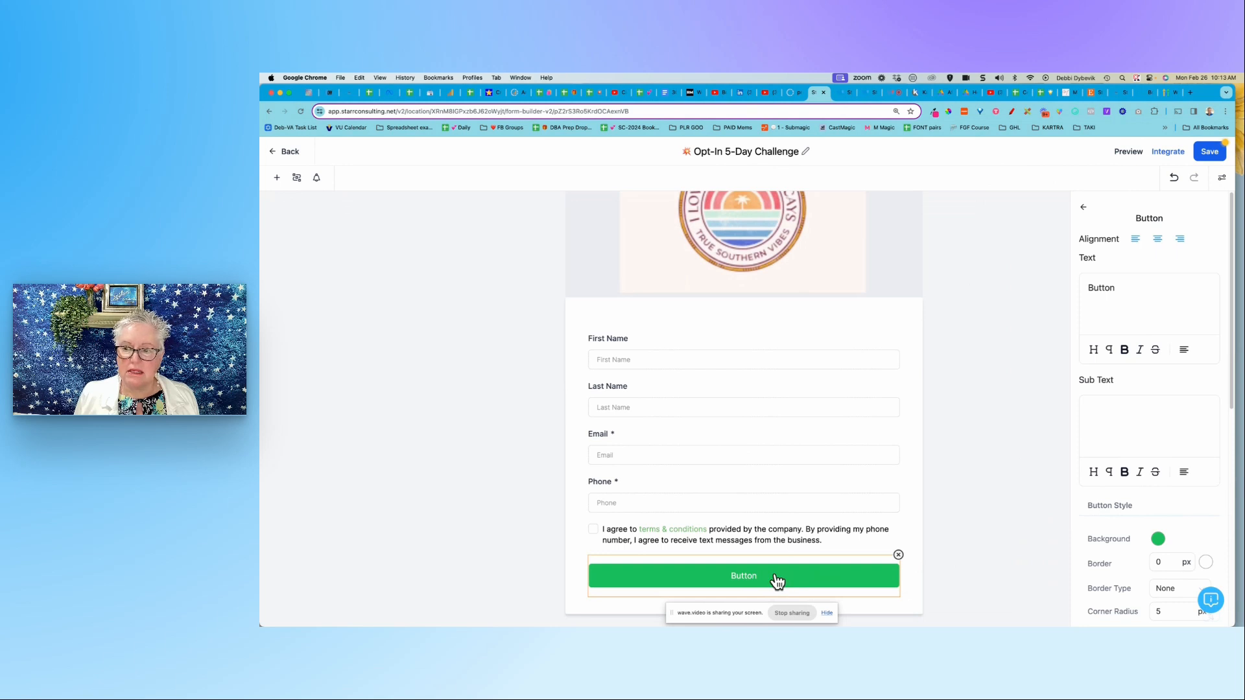
left_click(1158, 540)
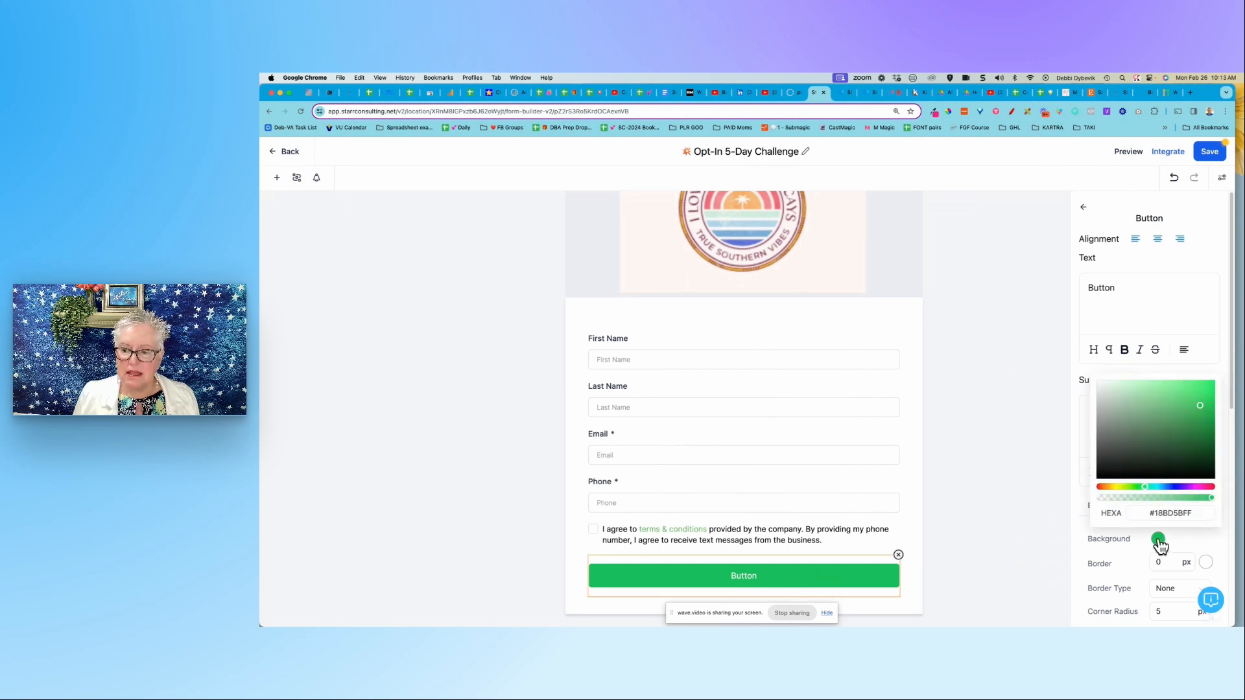
left_click(1182, 514)
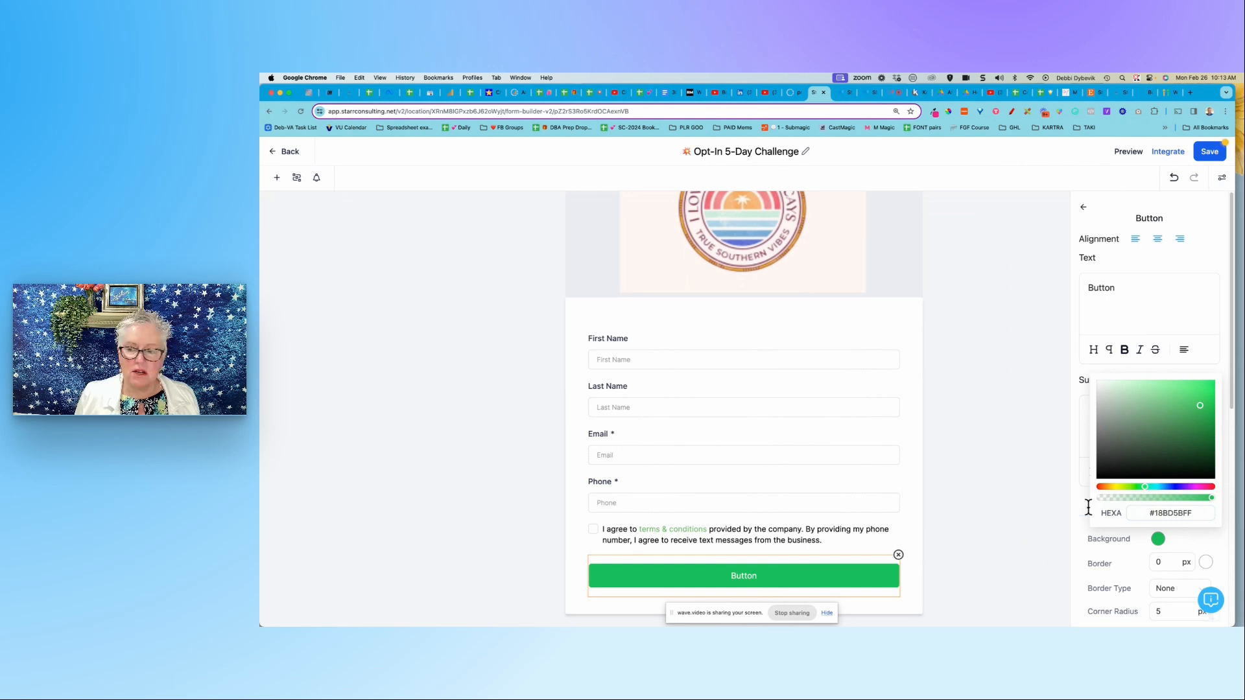
left_click(1186, 513)
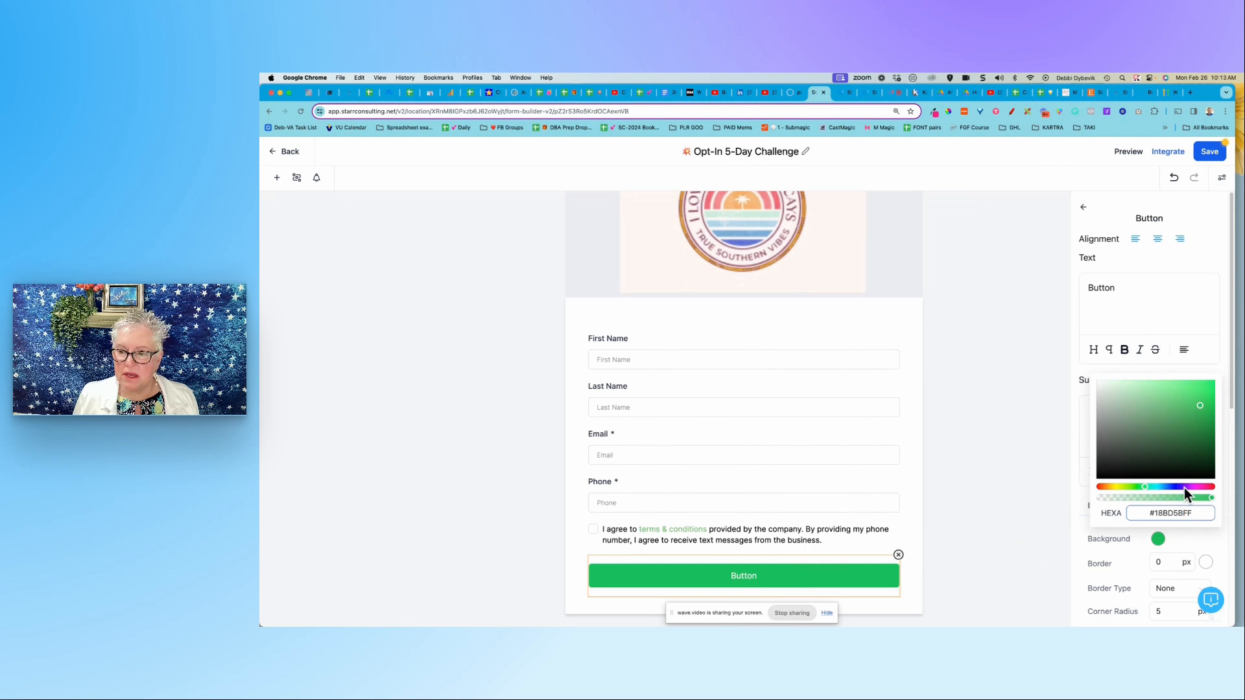
left_click(1177, 487)
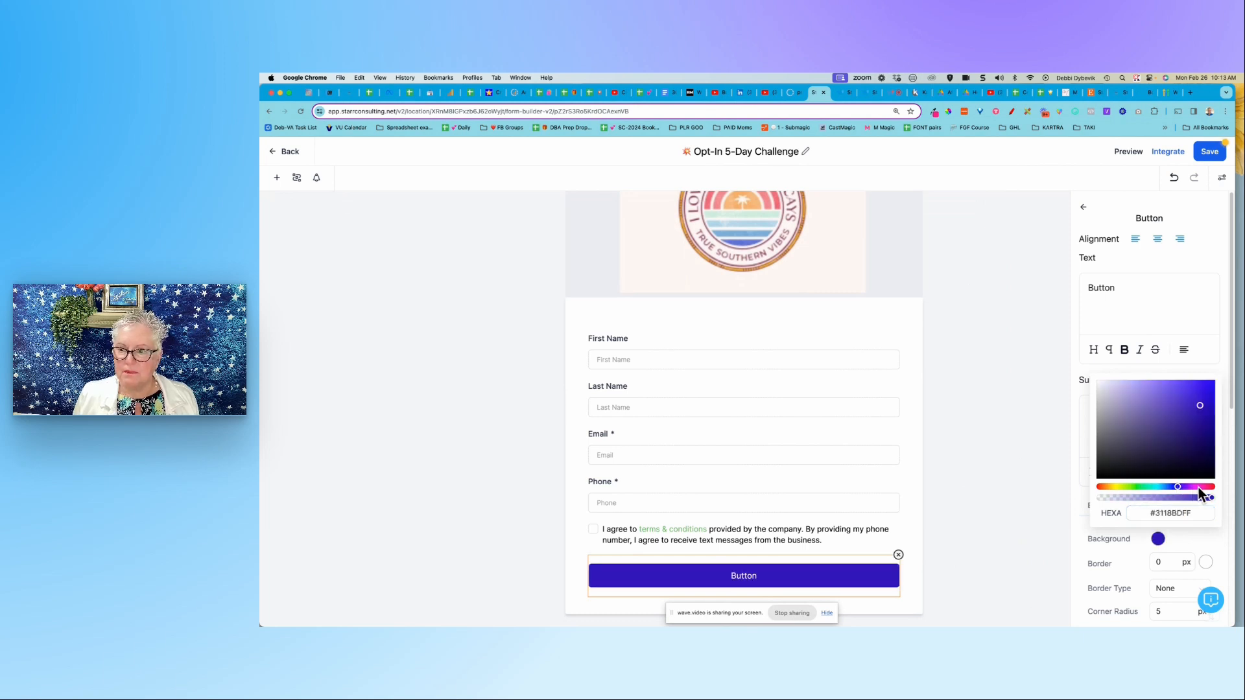
left_click(1198, 487)
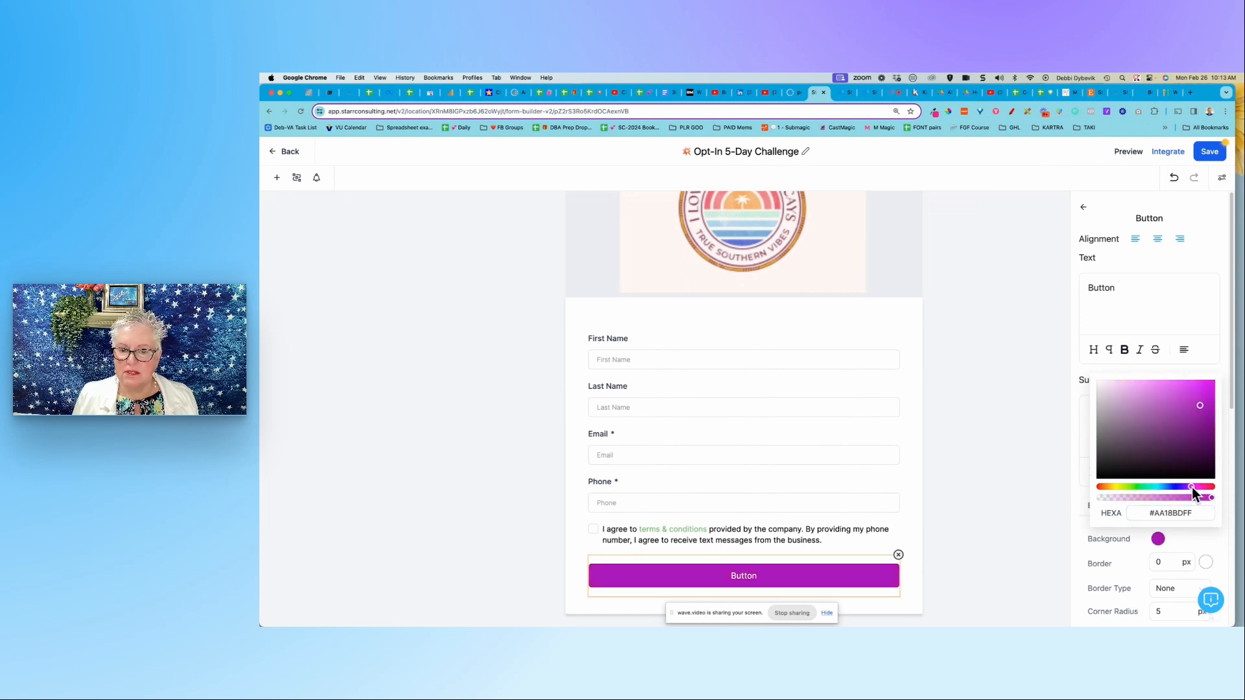
left_click(1162, 398)
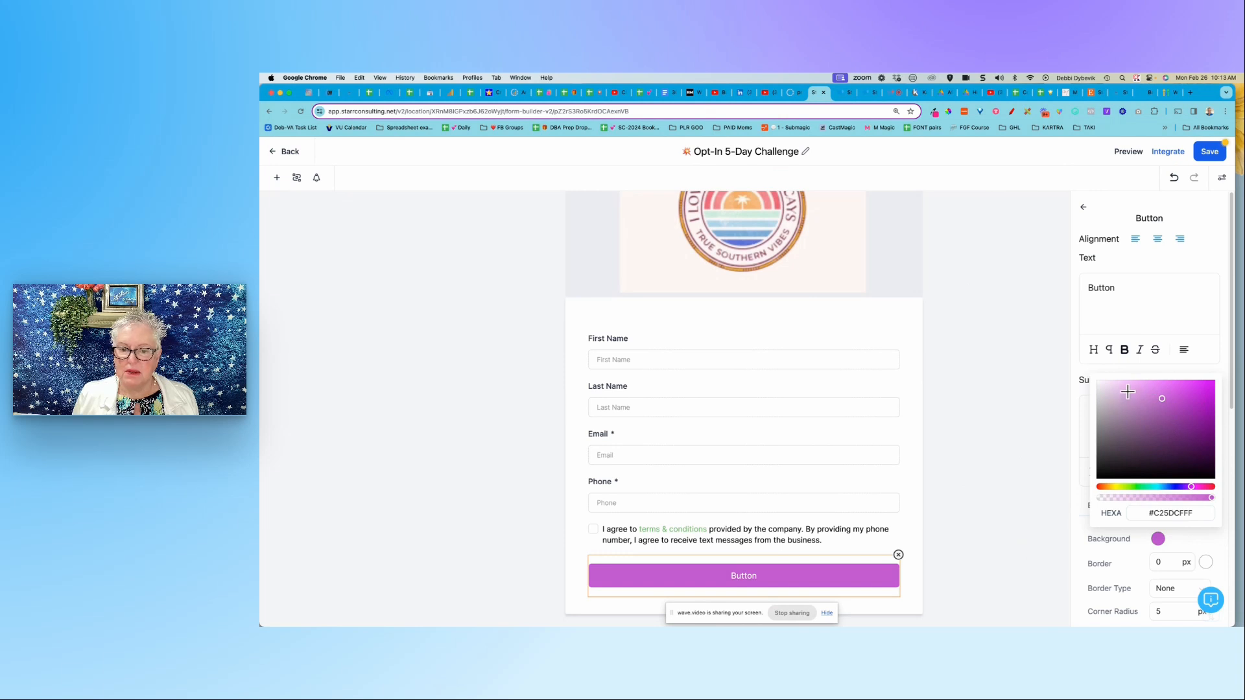
left_click(1127, 392)
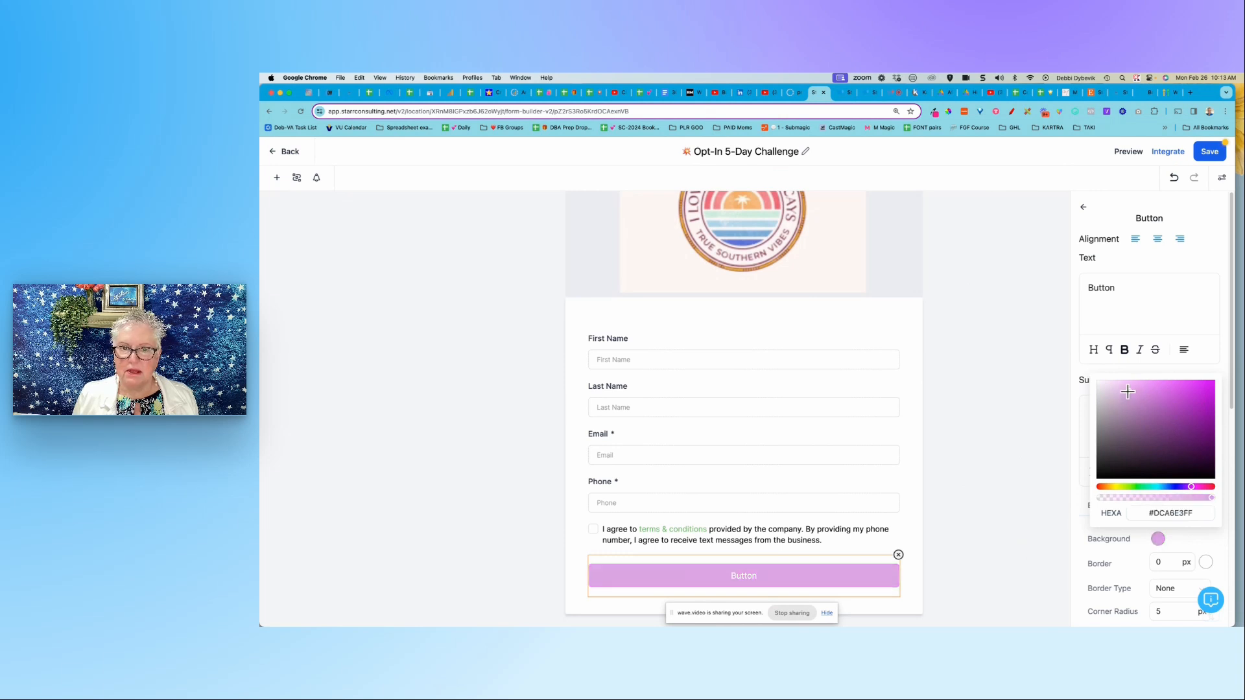
left_click(1203, 498)
left_click(1207, 498)
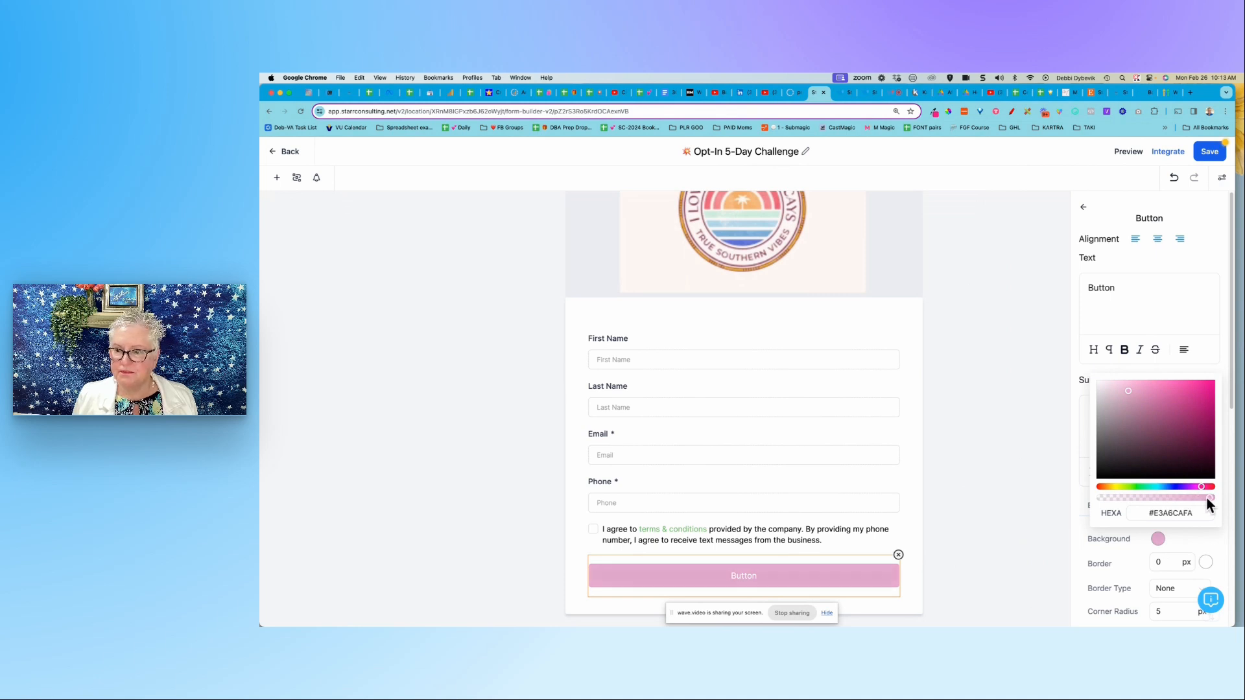
left_click(1159, 404)
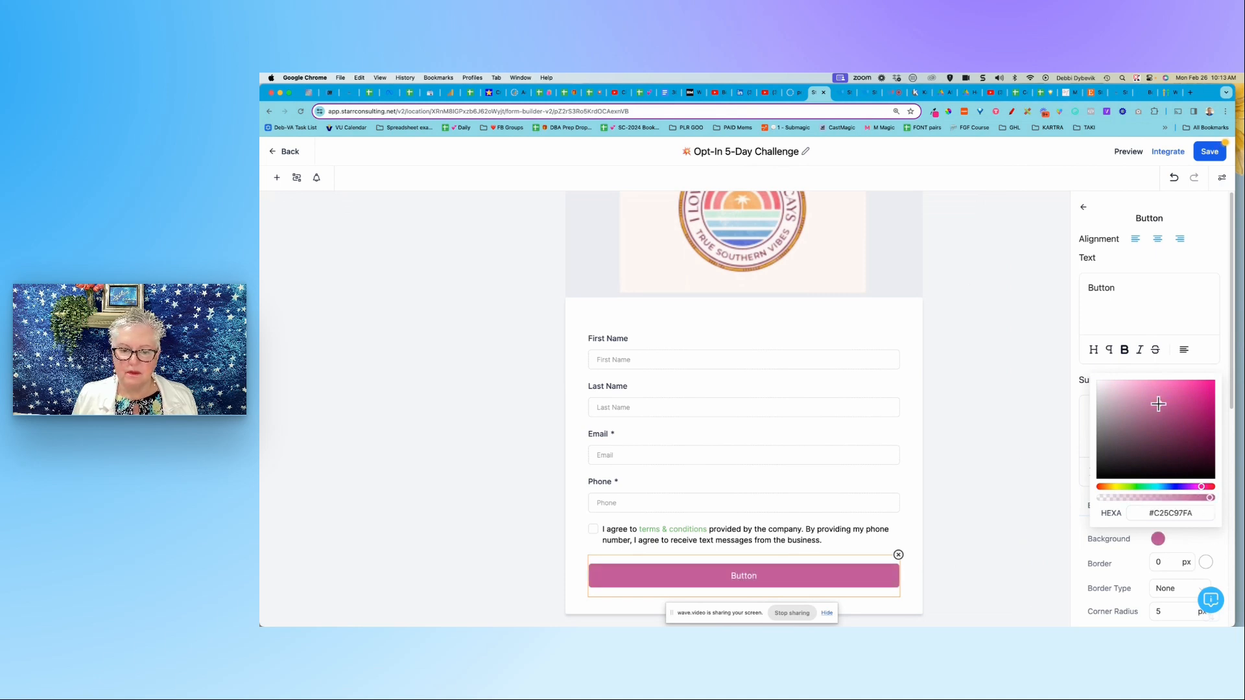
left_click(1006, 503)
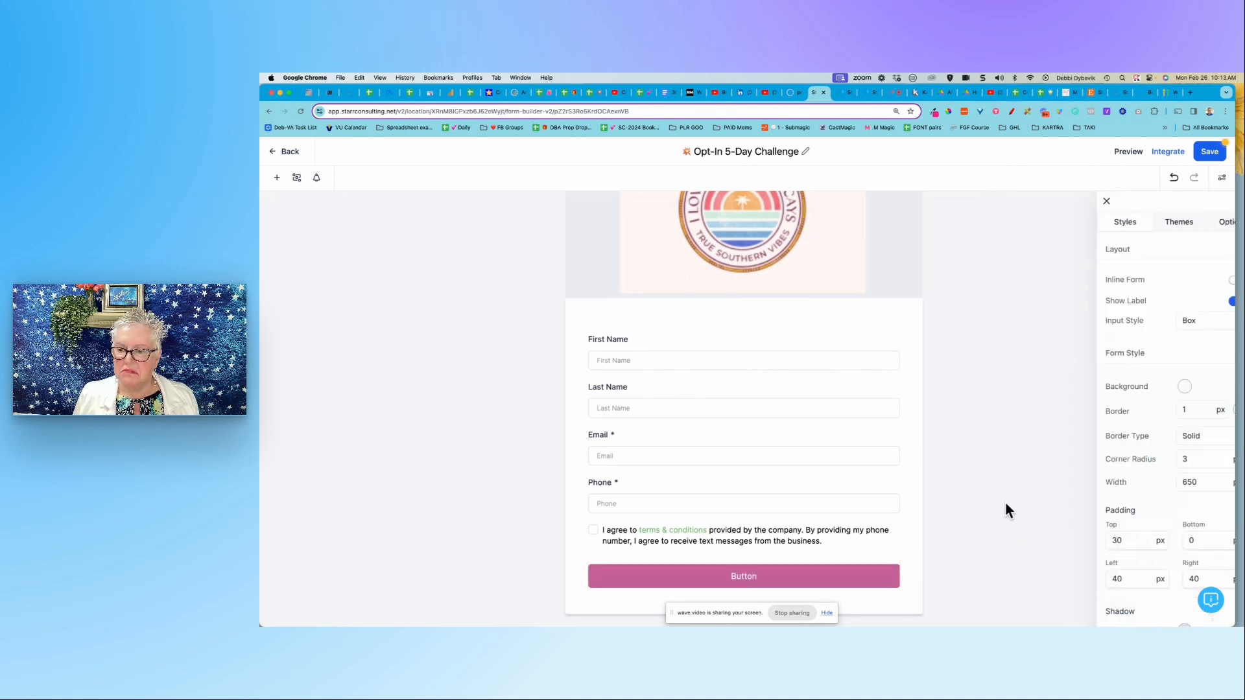
Step: Change the submit button's text to "Click to get the details"
left_click(756, 586)
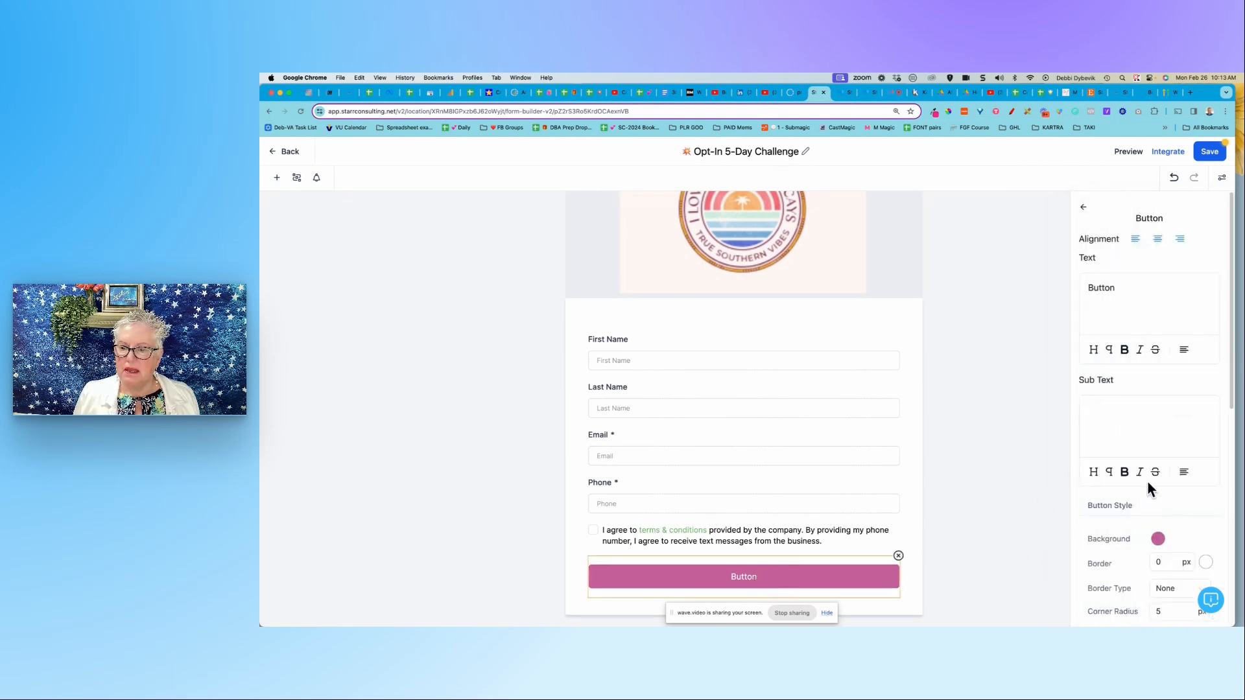
scroll(1183, 448, "down", 3)
scroll(1181, 445, "up", 3)
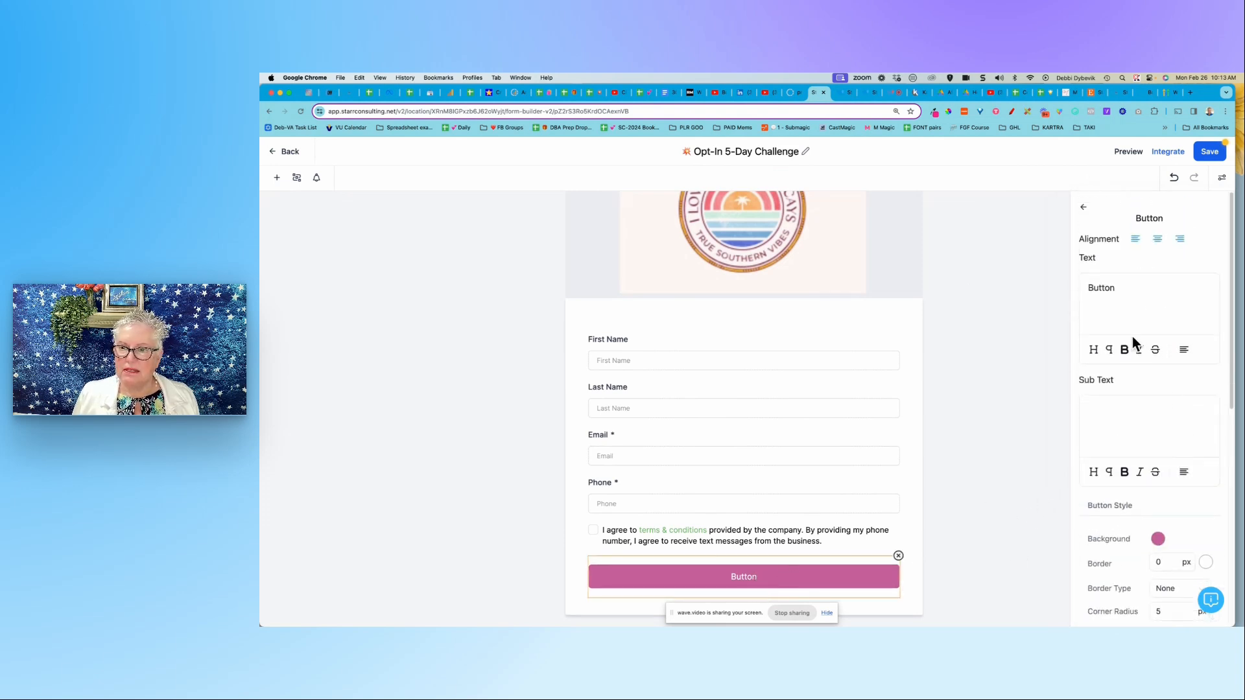
double_click(1102, 286)
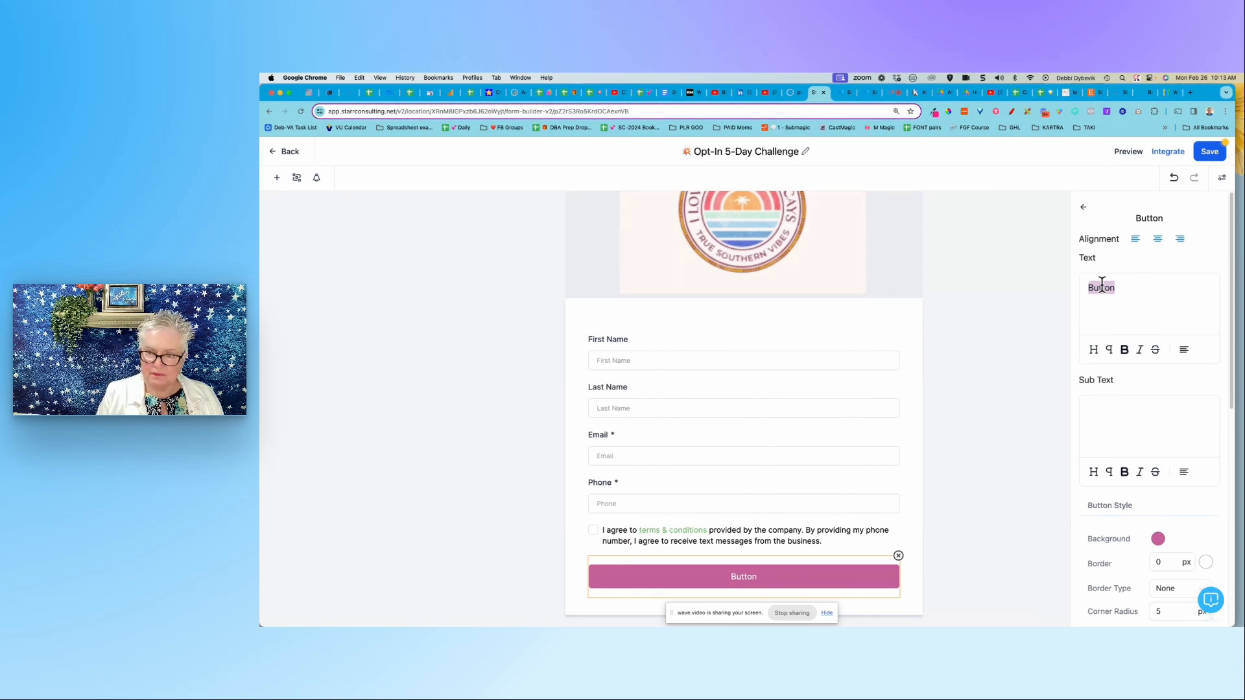
type("Click")
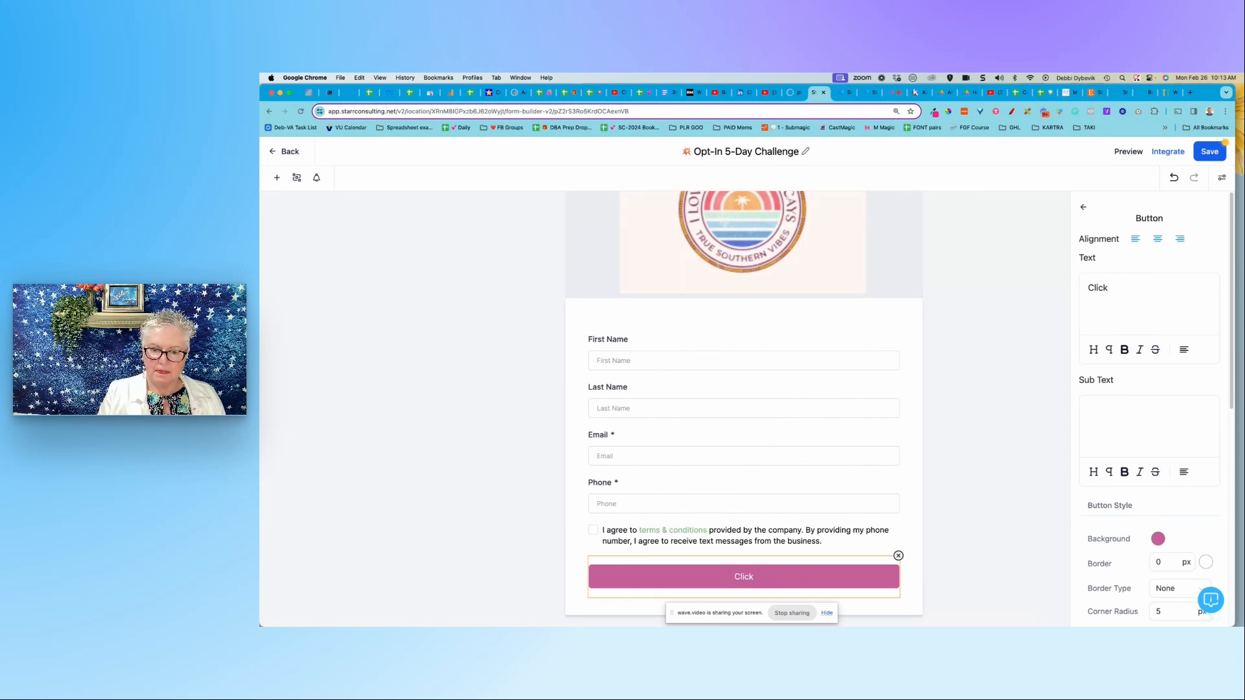
type(" to get the details")
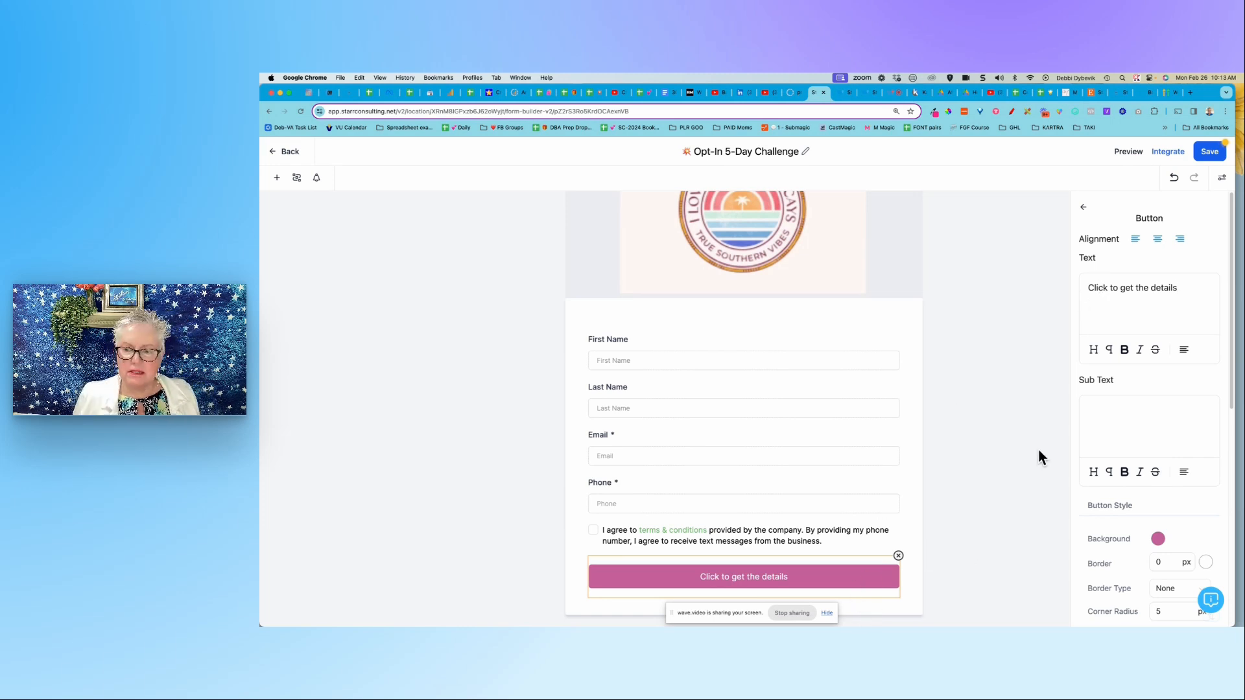
scroll(1131, 477, "down", 5)
scroll(1130, 475, "up", 5)
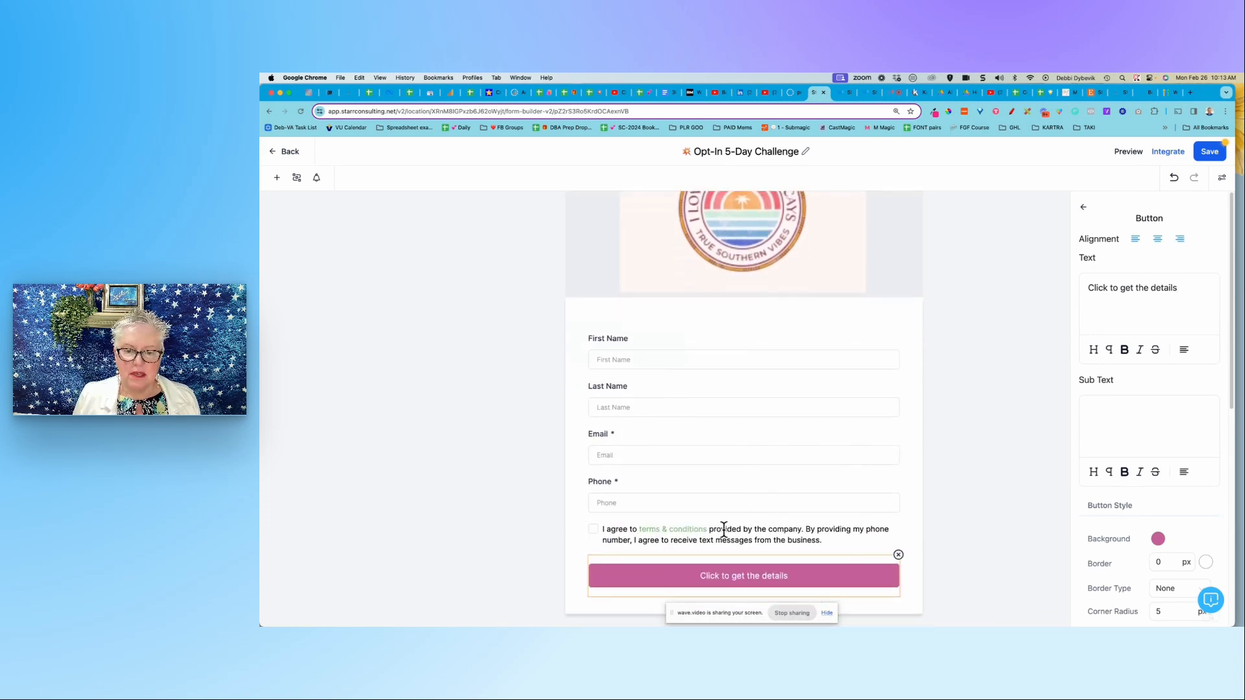
Step: Inspect the settings of the terms & conditions, Phone, First Name and Email fields, including whether each is required
left_click(594, 538)
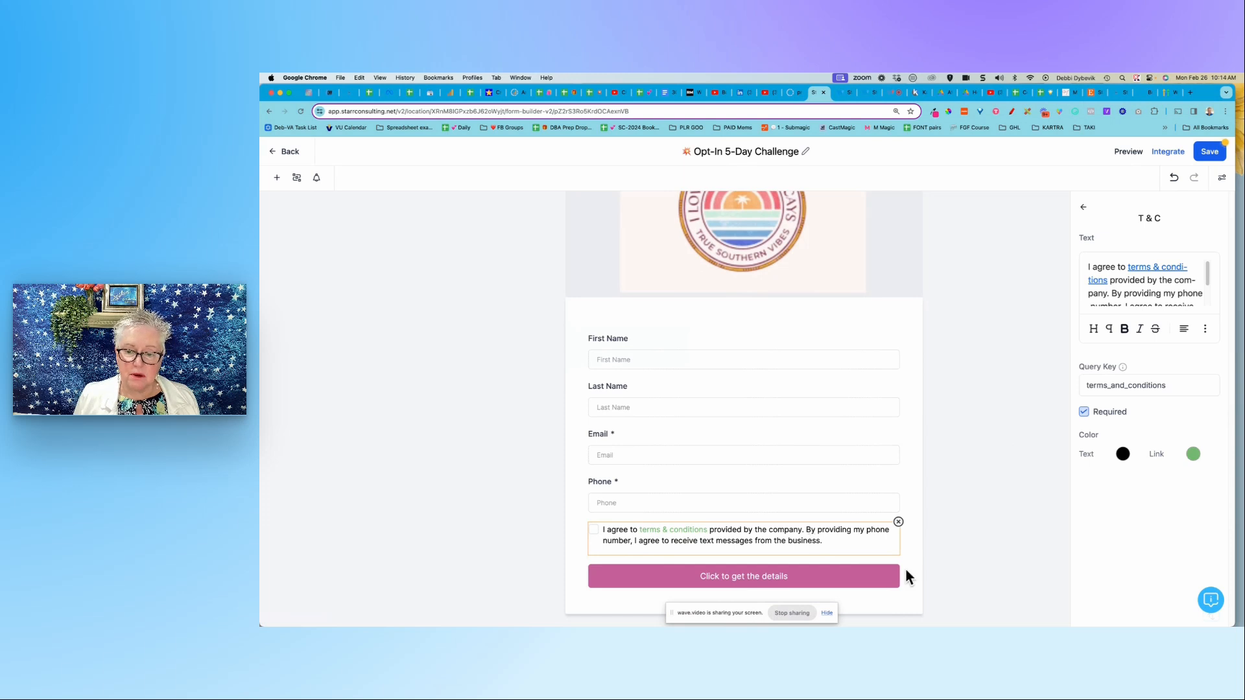
left_click(912, 548)
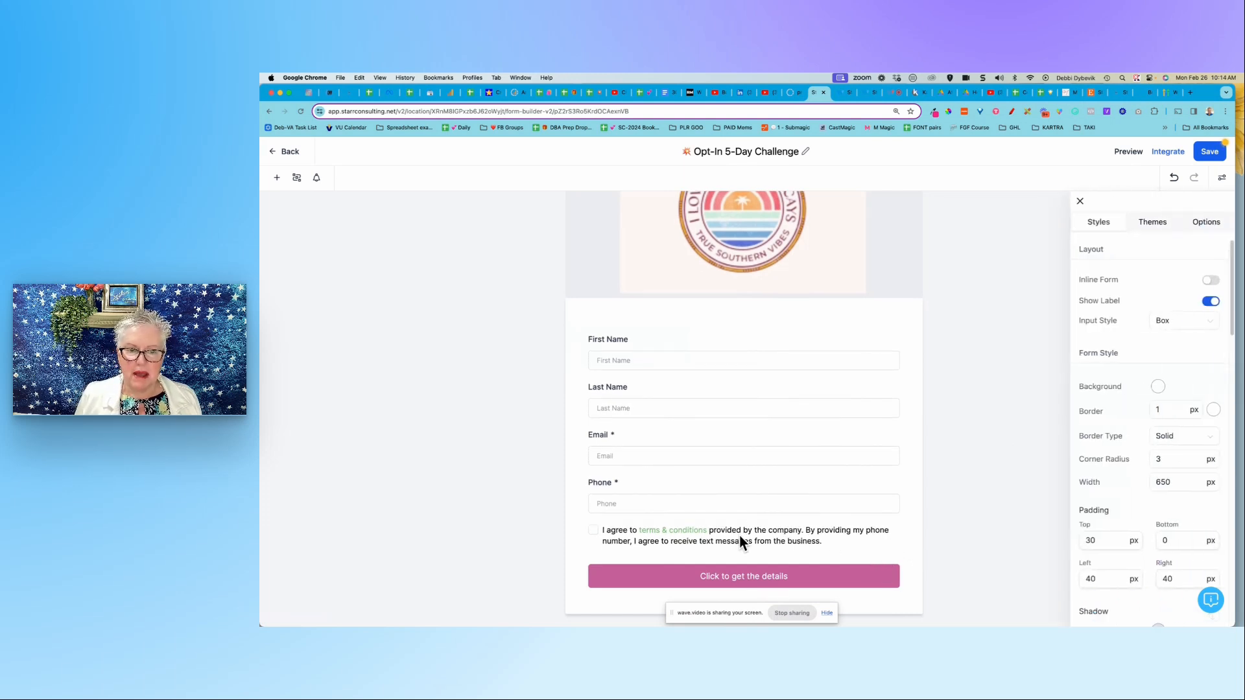
left_click(737, 494)
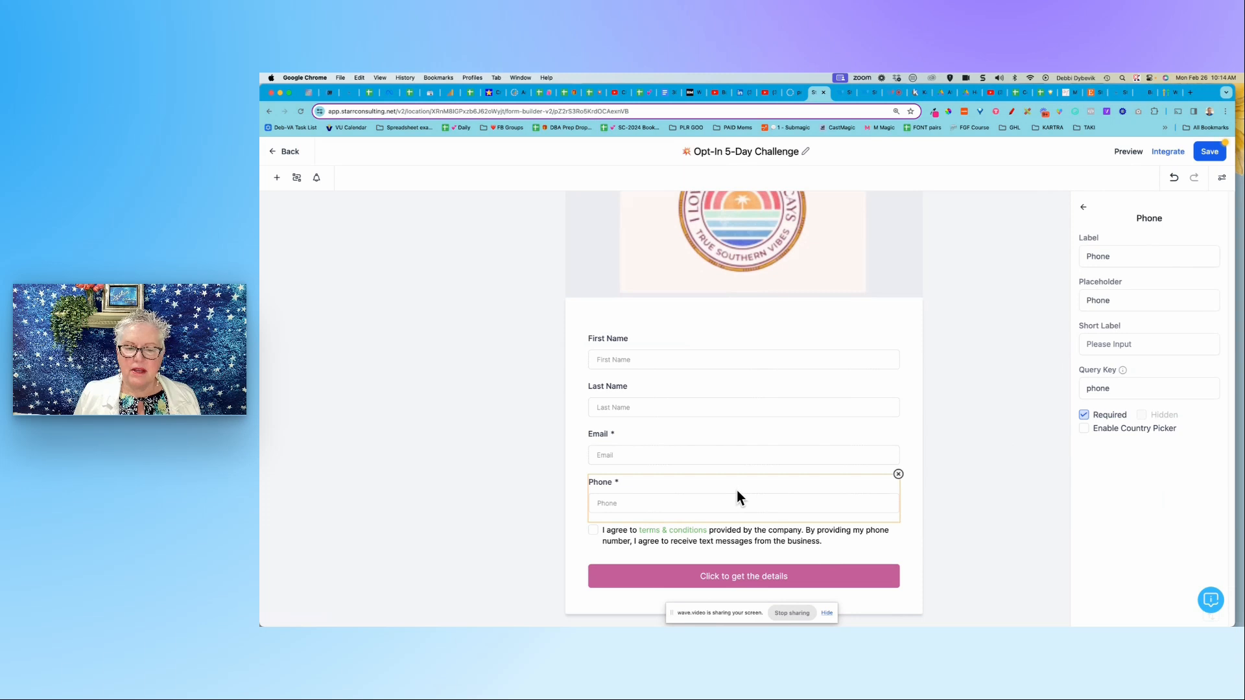
left_click(760, 377)
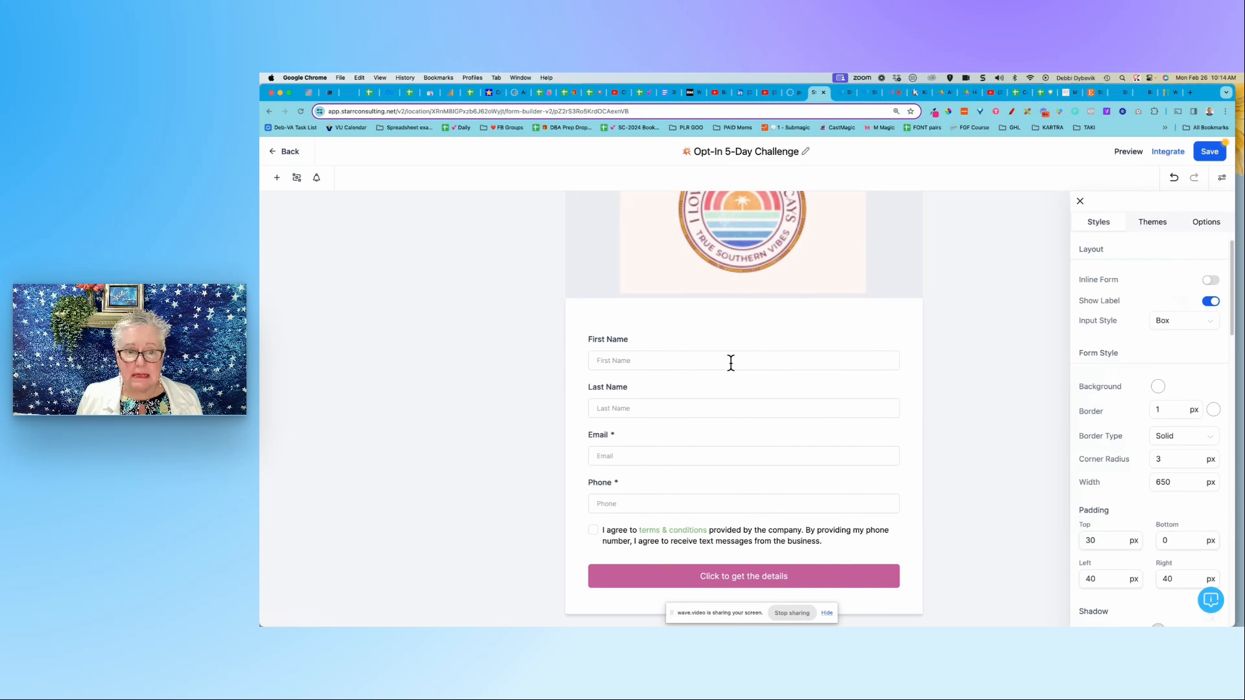
left_click(731, 364)
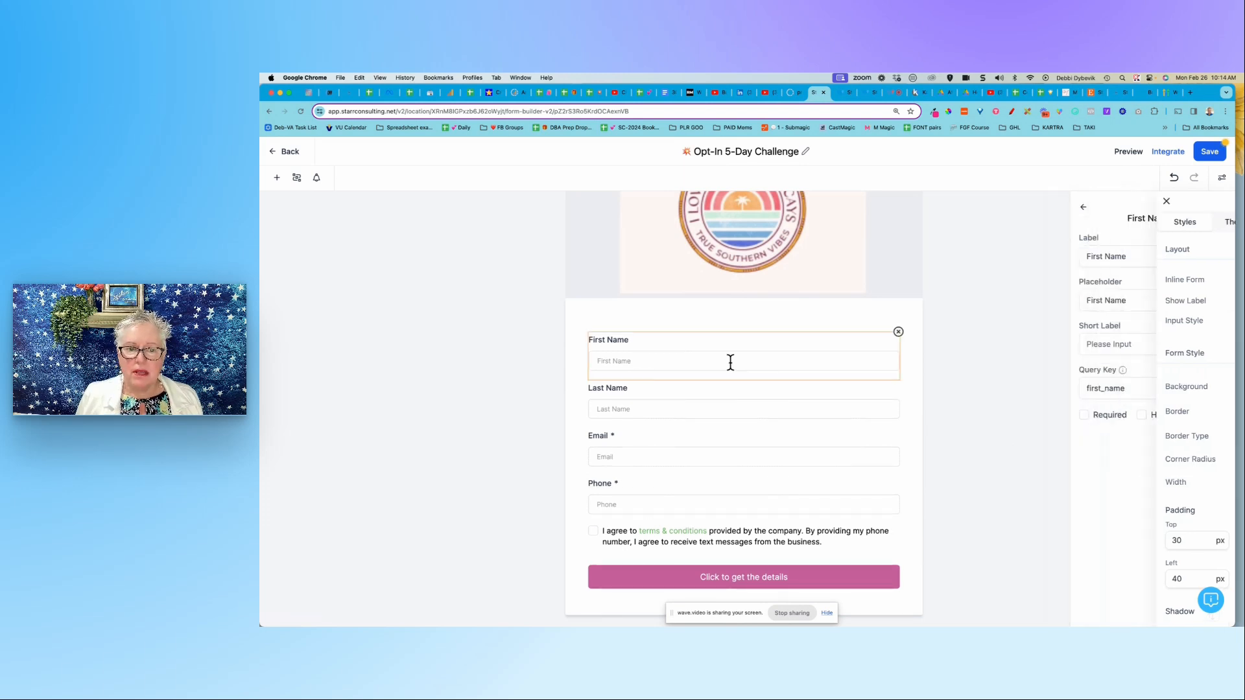
left_click(701, 457)
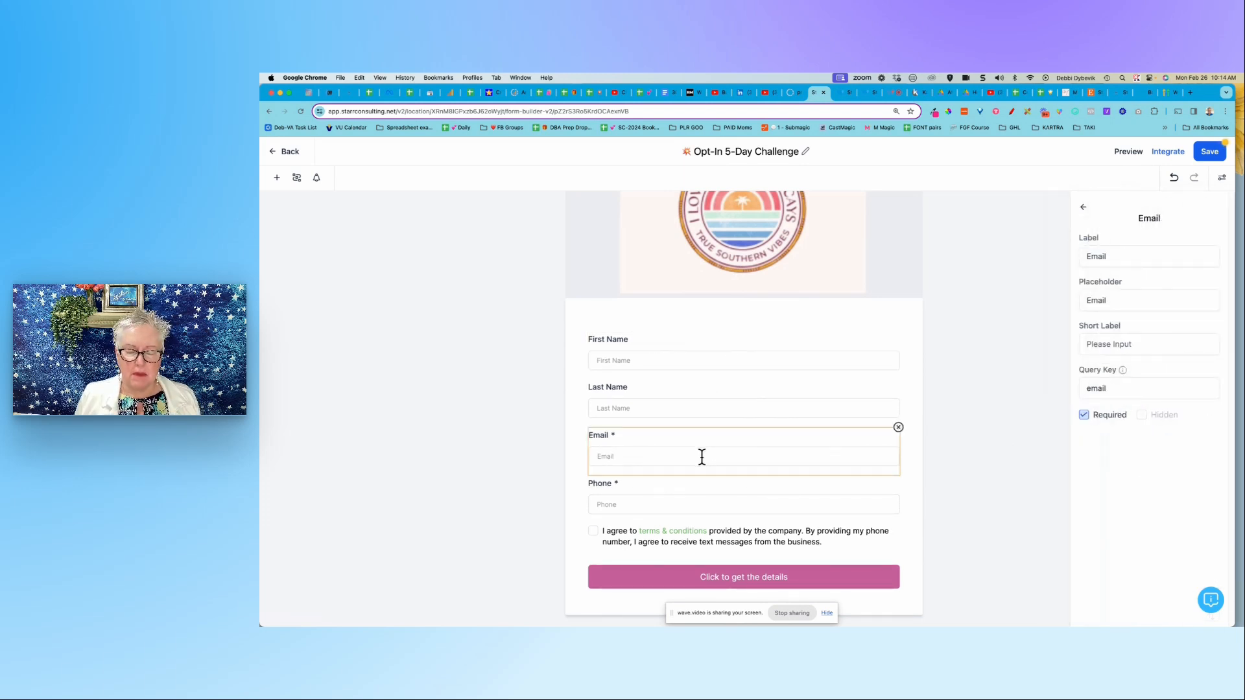
left_click(708, 510)
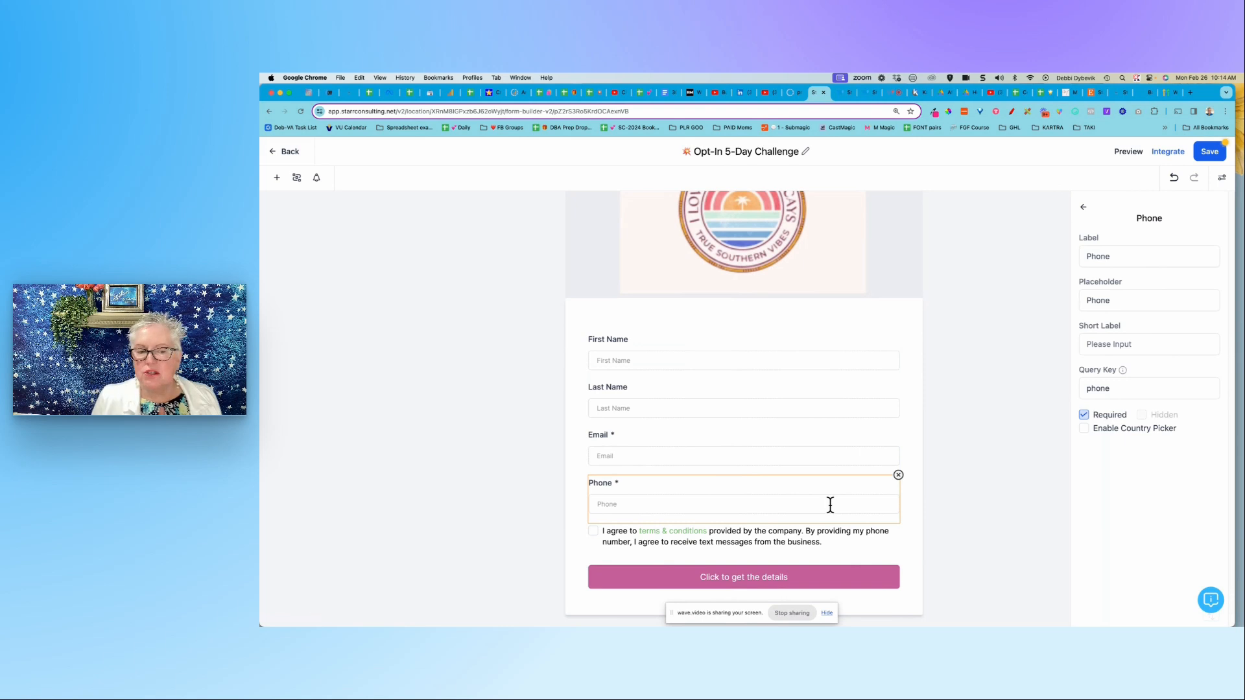
Step: Remove the Phone and Last Name fields from the opt-in form
left_click(898, 475)
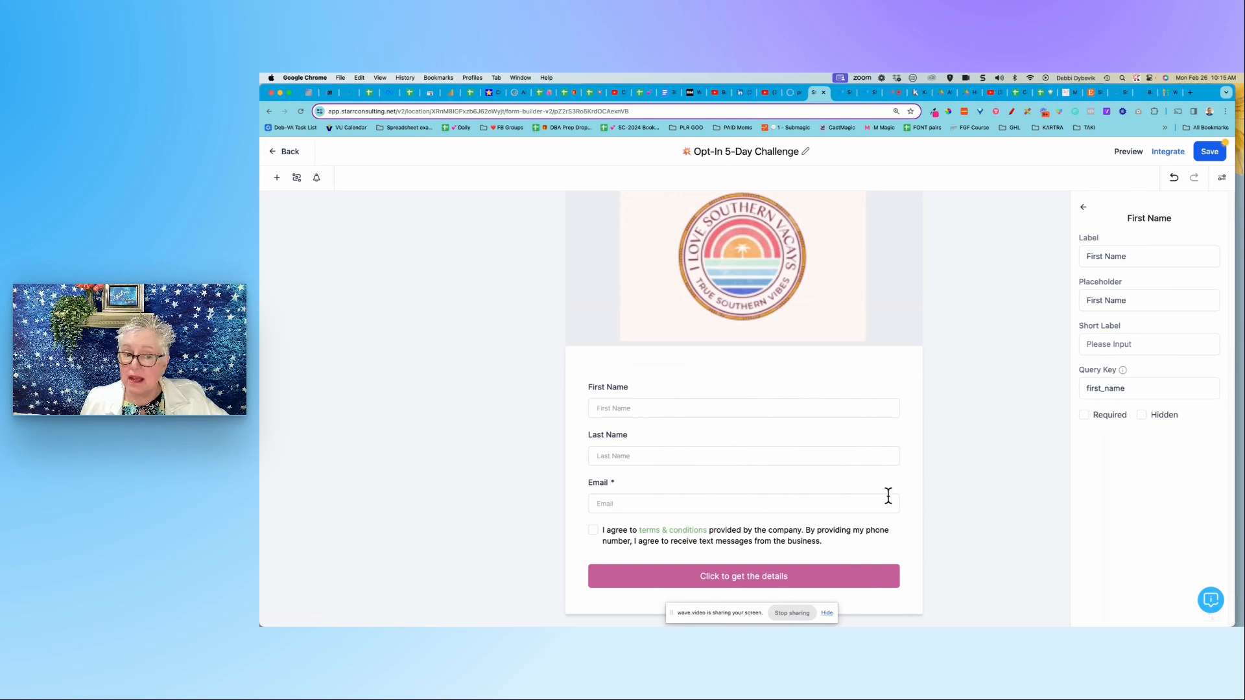
left_click(875, 446)
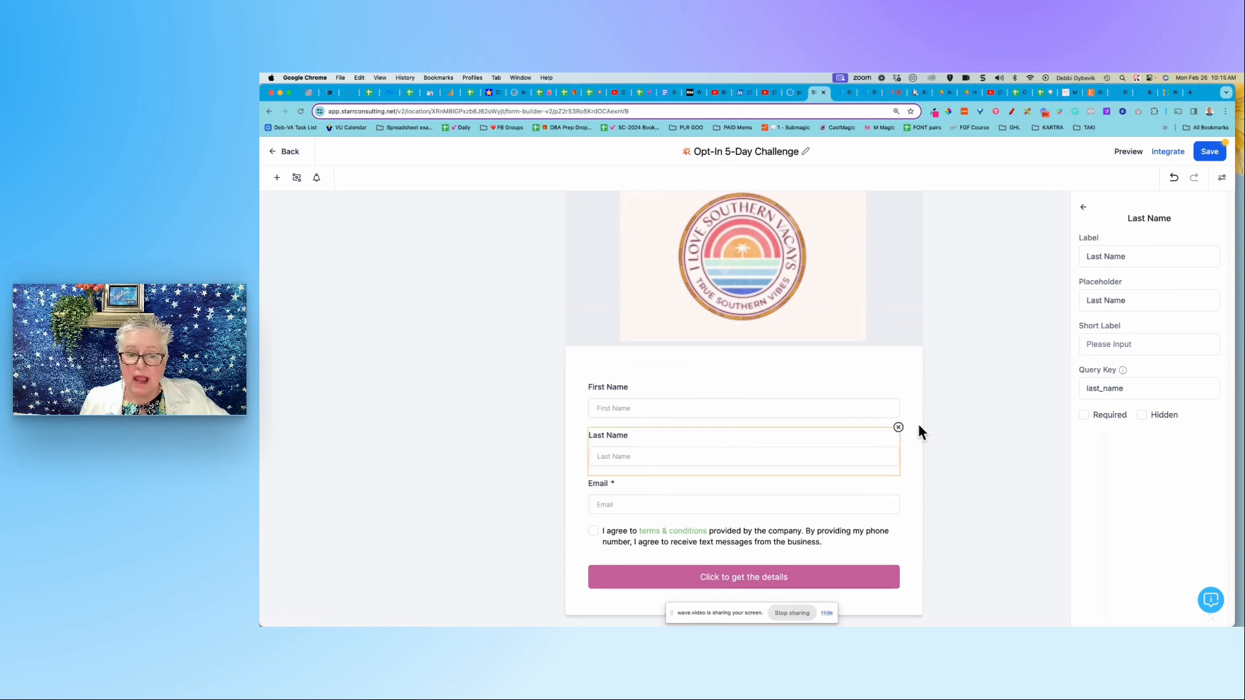
left_click(898, 427)
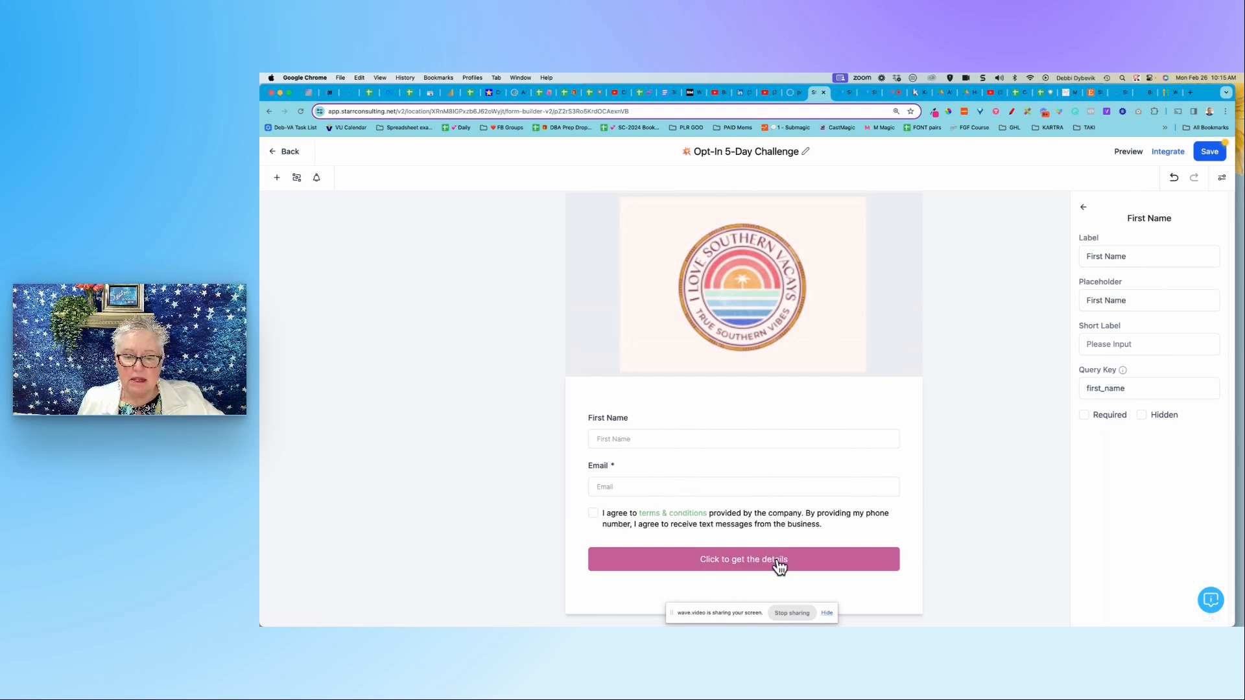
Step: Close the First Name field's settings, save the opt-in form and return to the Forms list
left_click(1083, 210)
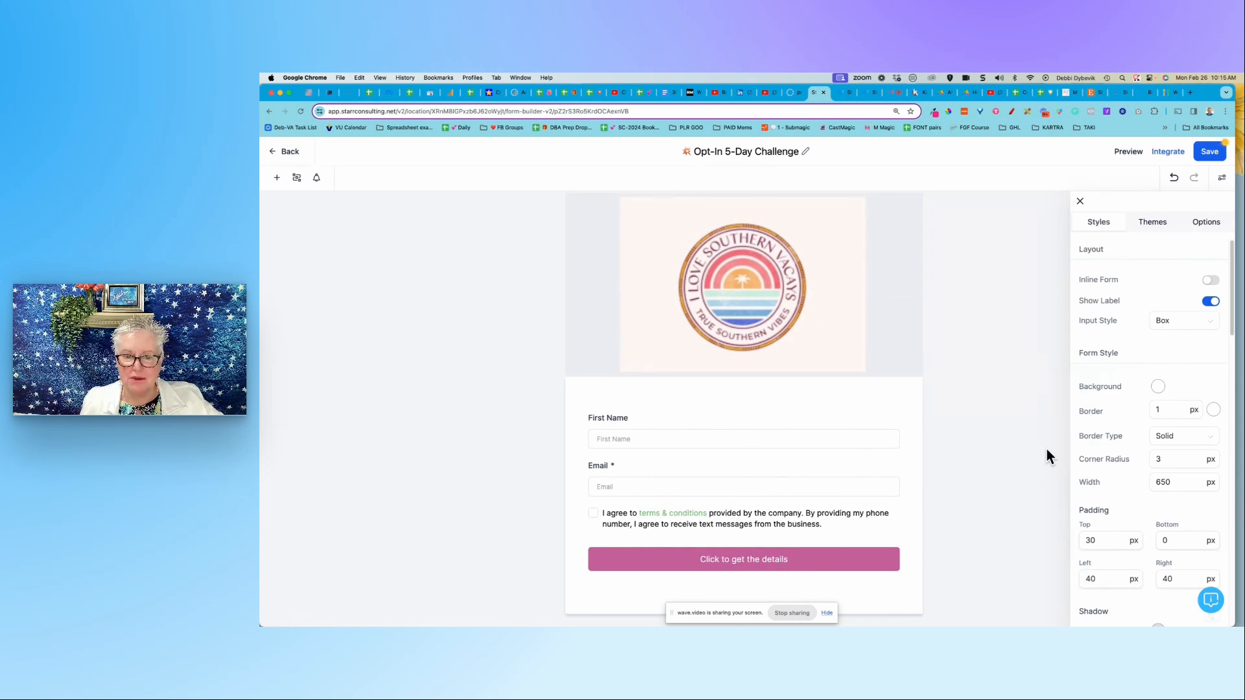
left_click(1210, 153)
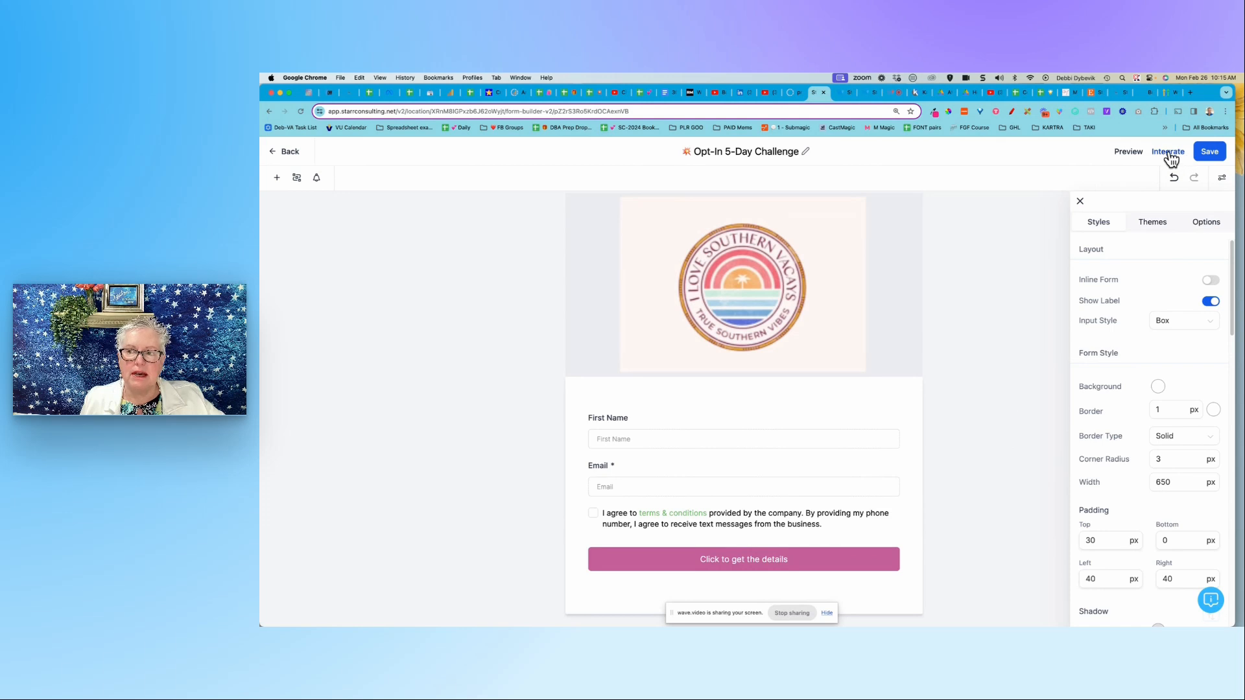
left_click(282, 154)
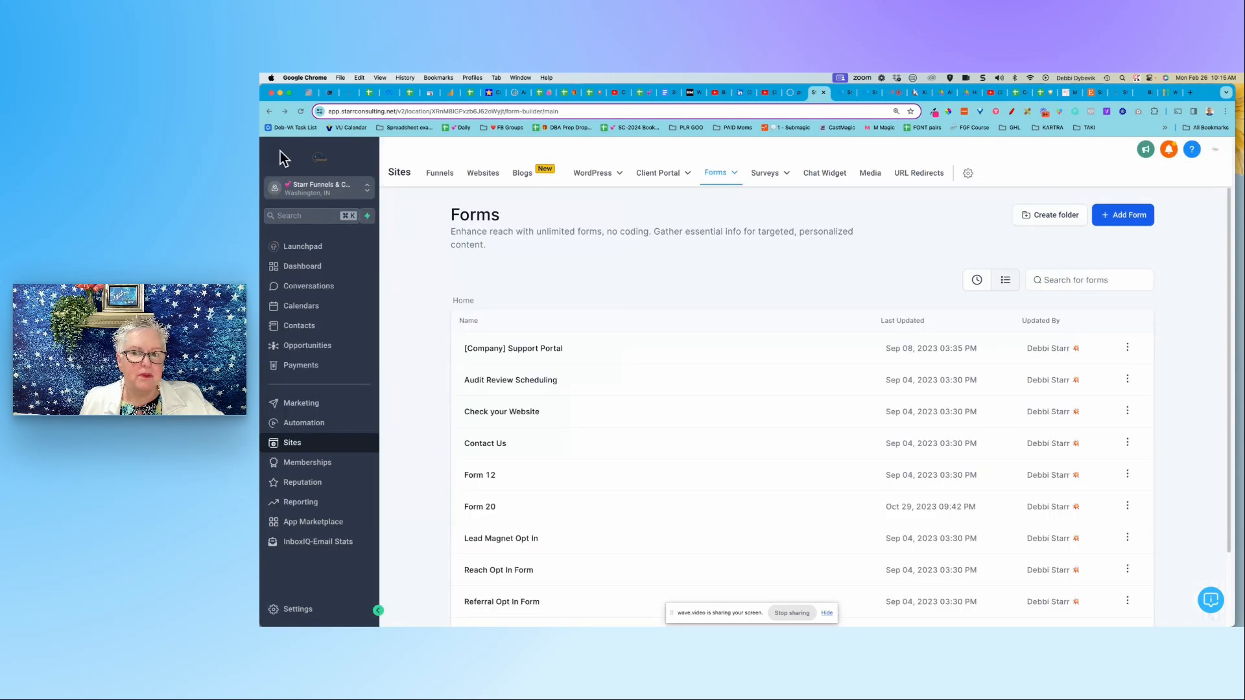
Step: Look through the Forms list and show the recently updated forms to locate the new opt-in form
scroll(631, 359, "down", 3)
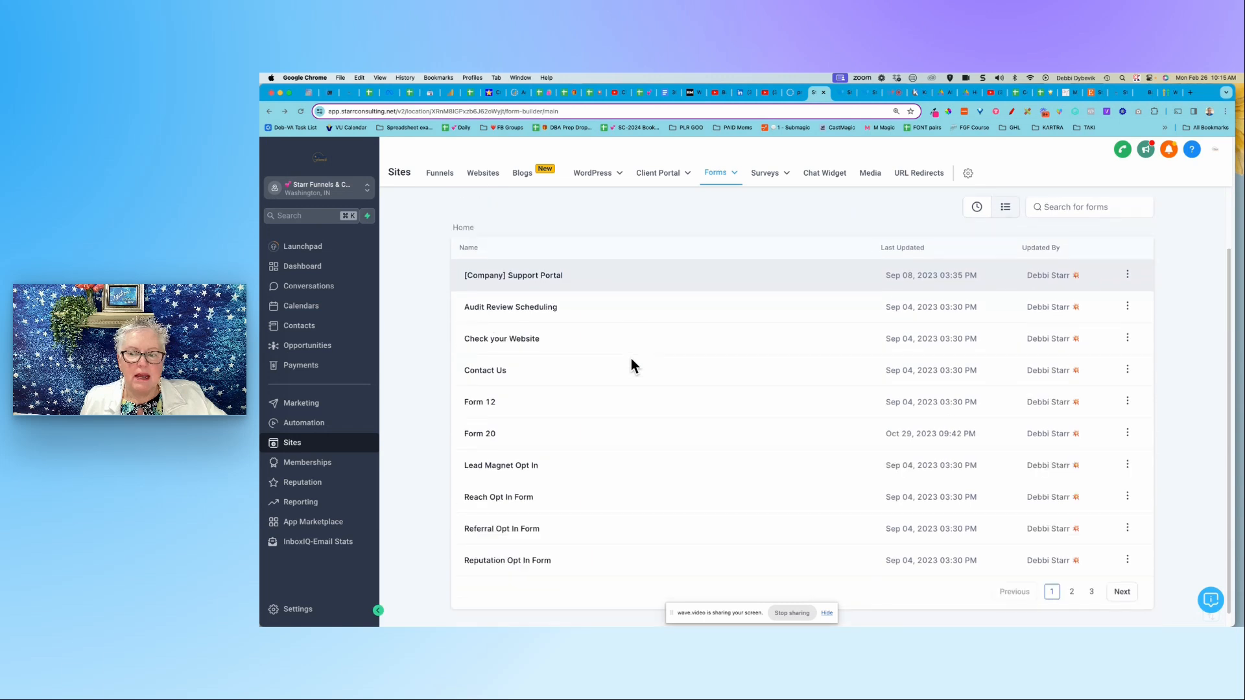
scroll(803, 396, "up", 3)
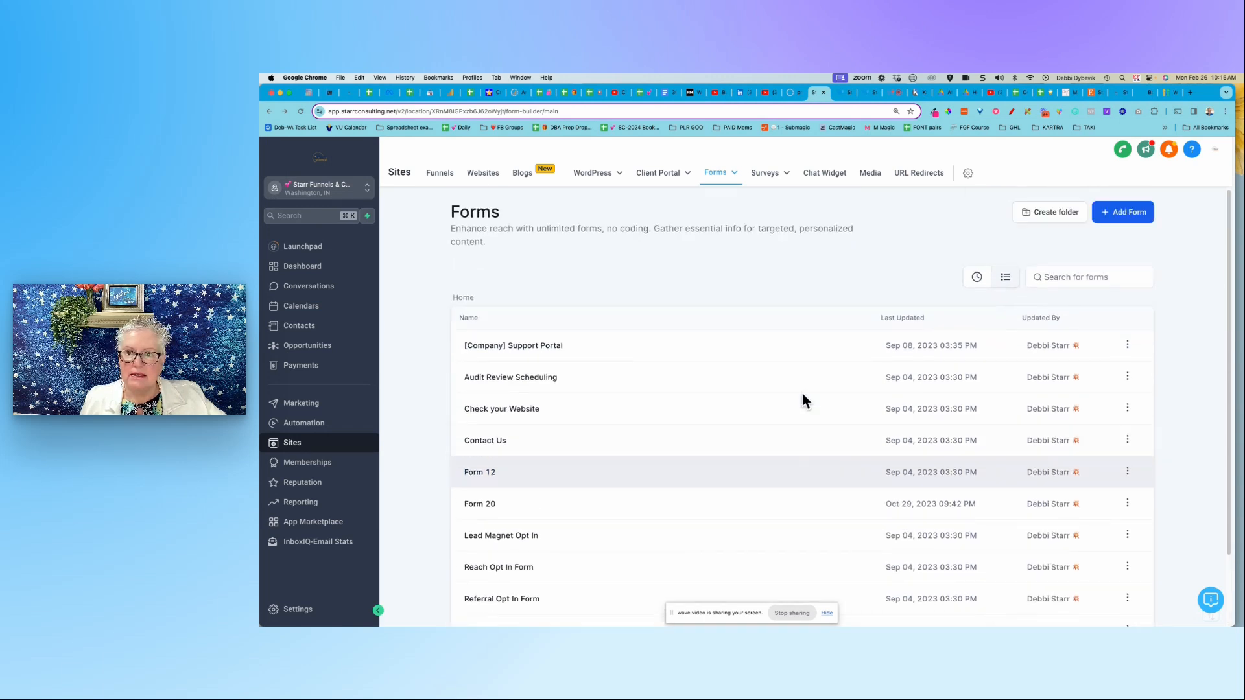
left_click(978, 282)
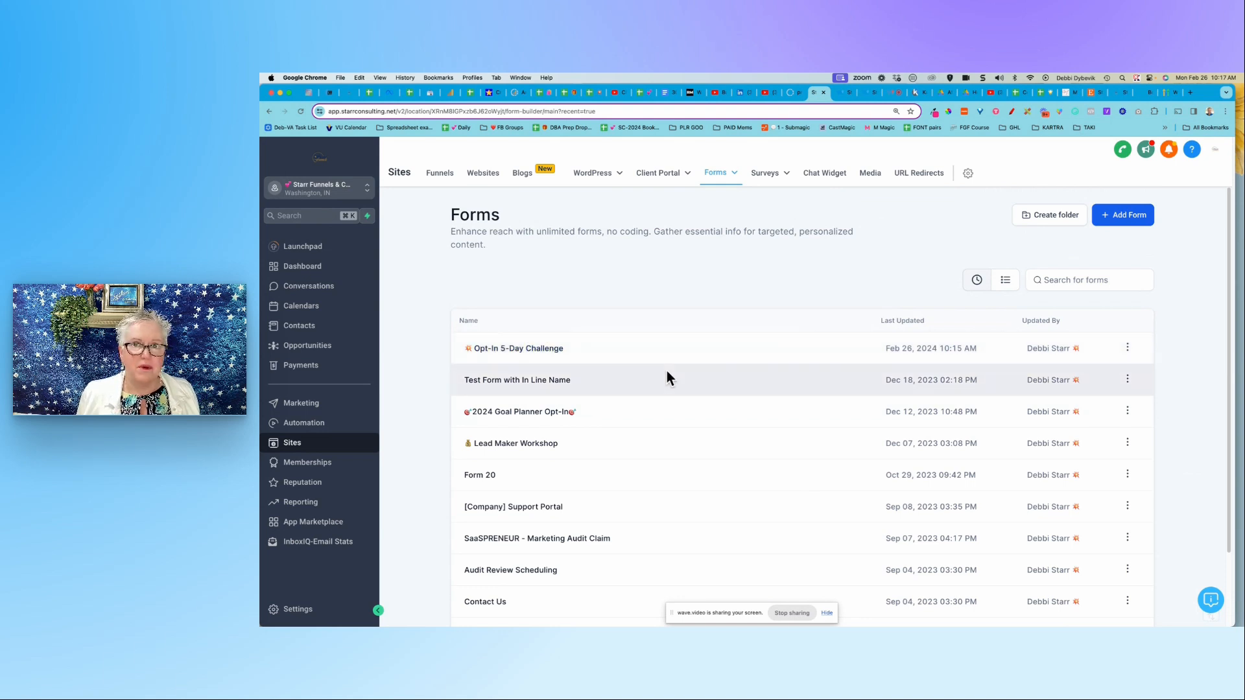
Step: Switch to the wave.video live studio running the "Creating Your Opt-In with GHL" broadcast
left_click(837, 94)
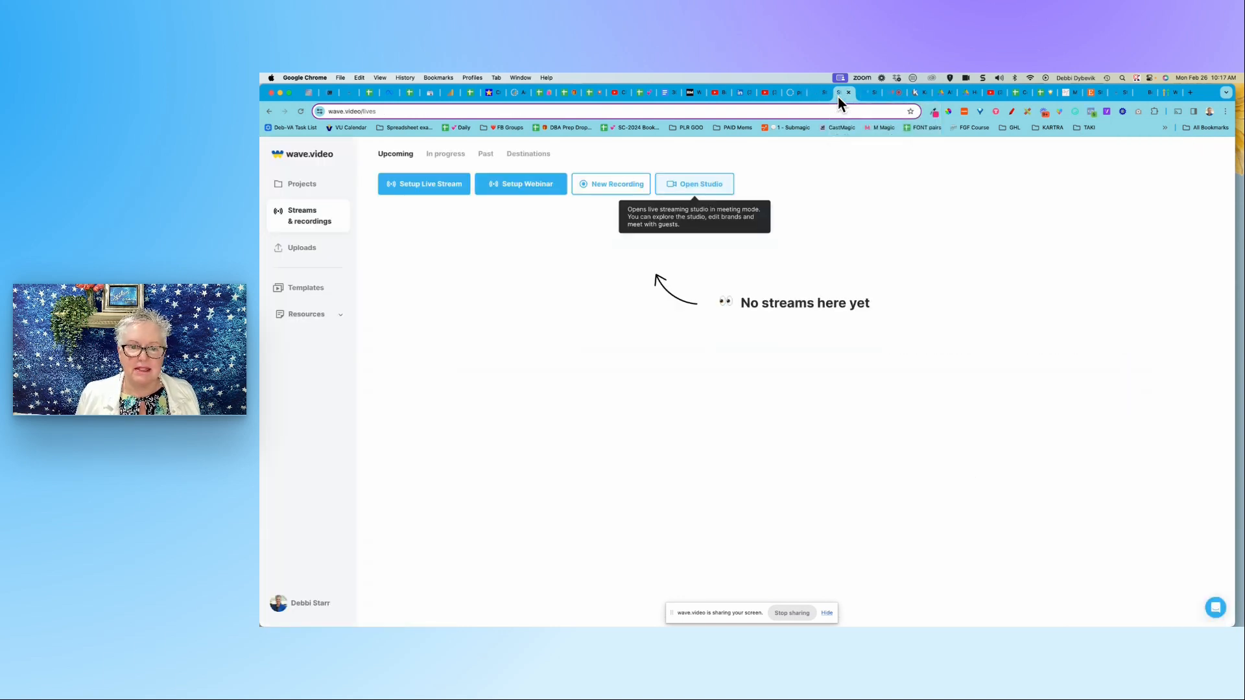
left_click(890, 95)
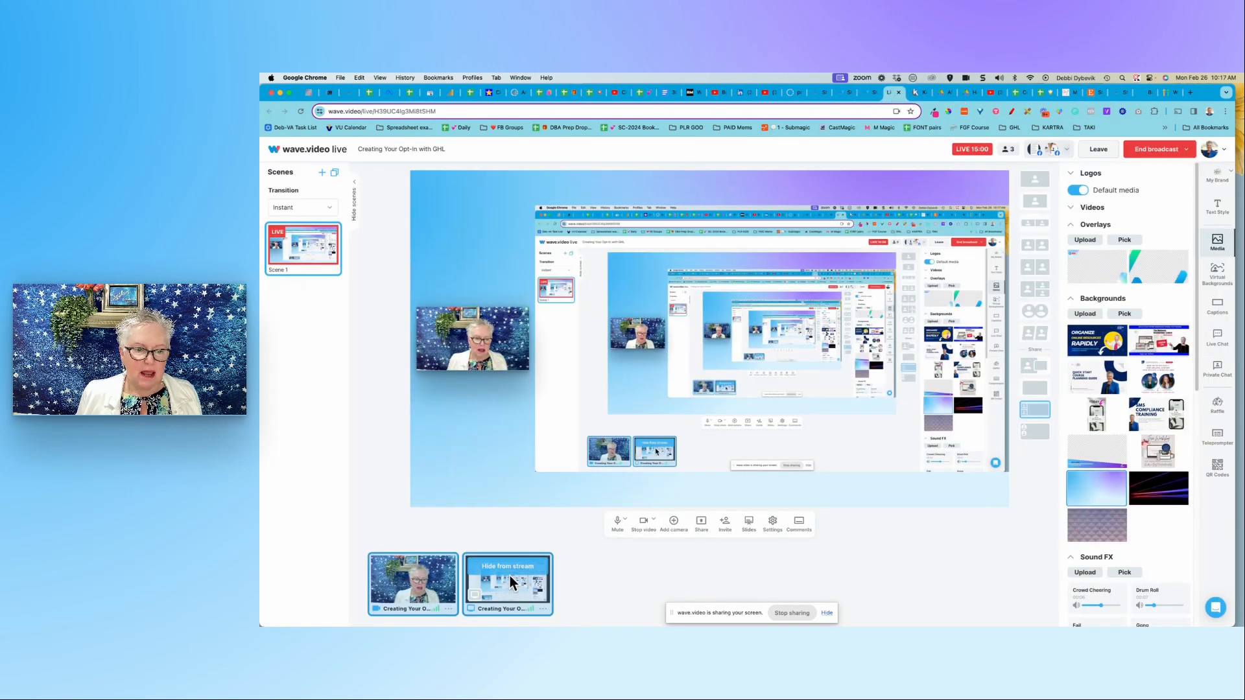